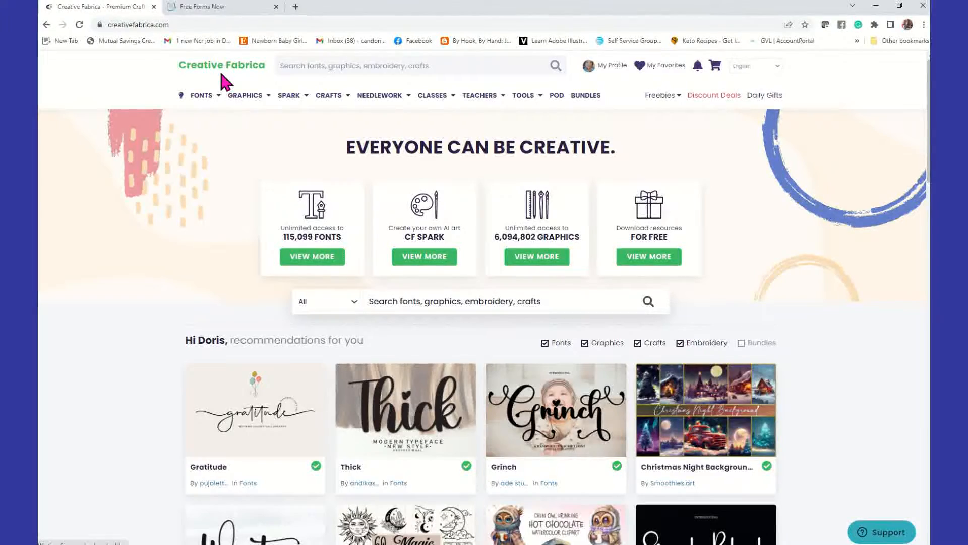
# Open the Spark Create Art tool and go to the account's own creations
pyautogui.moveTo(284, 93)
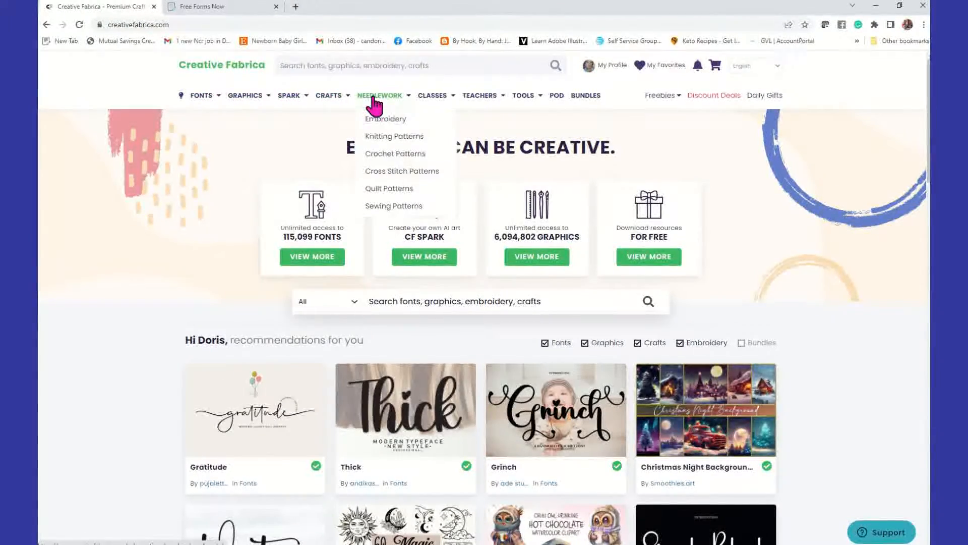
pyautogui.moveTo(478, 111)
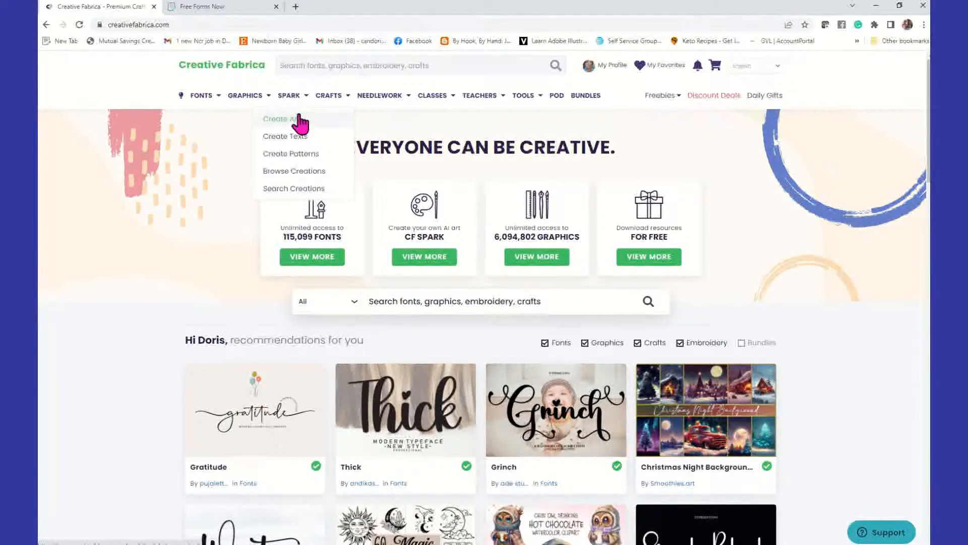
pyautogui.click(298, 121)
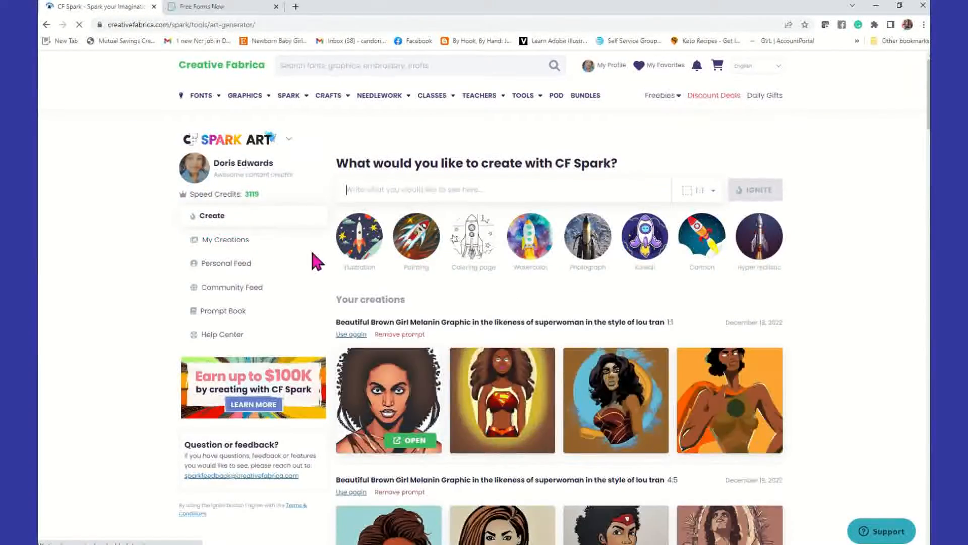
pyautogui.click(239, 241)
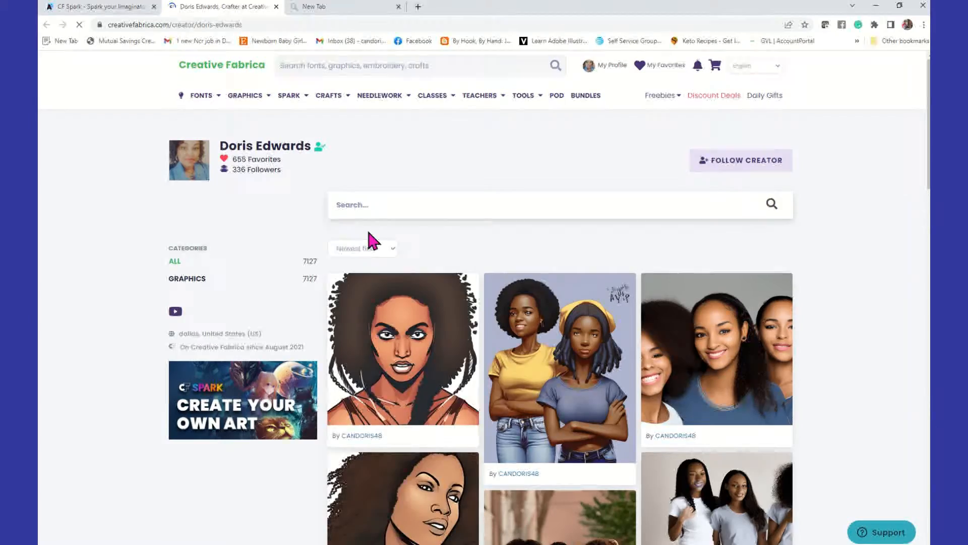
# Look through the creator profile's gallery of generated graphics, the prompts on the images and the graphics category
pyautogui.scroll(-10, 370, 237)
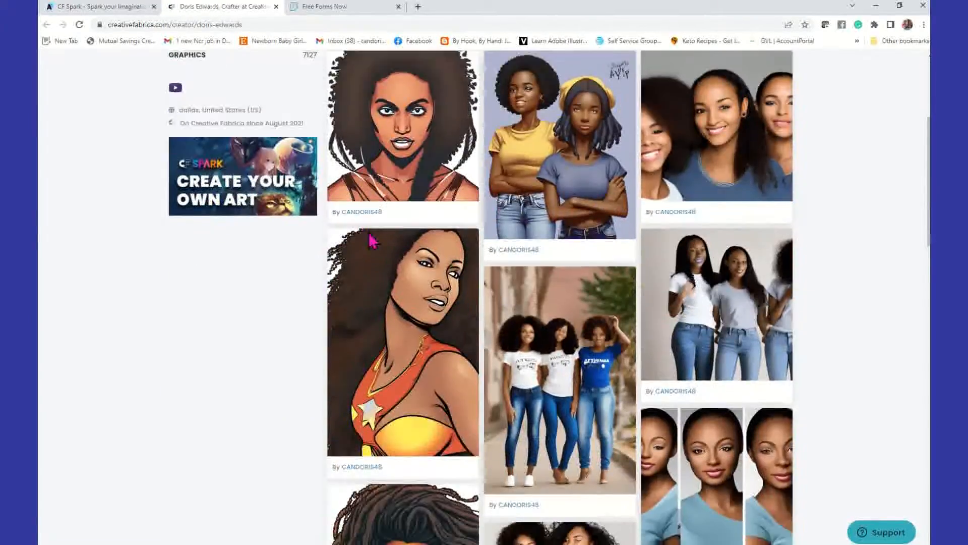
pyautogui.scroll(-12, 370, 241)
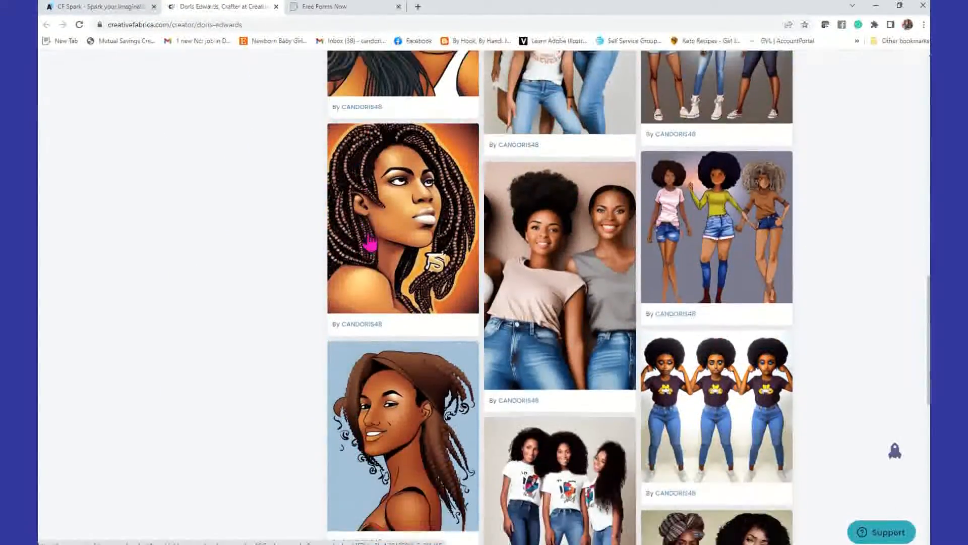
pyautogui.scroll(-12, 370, 241)
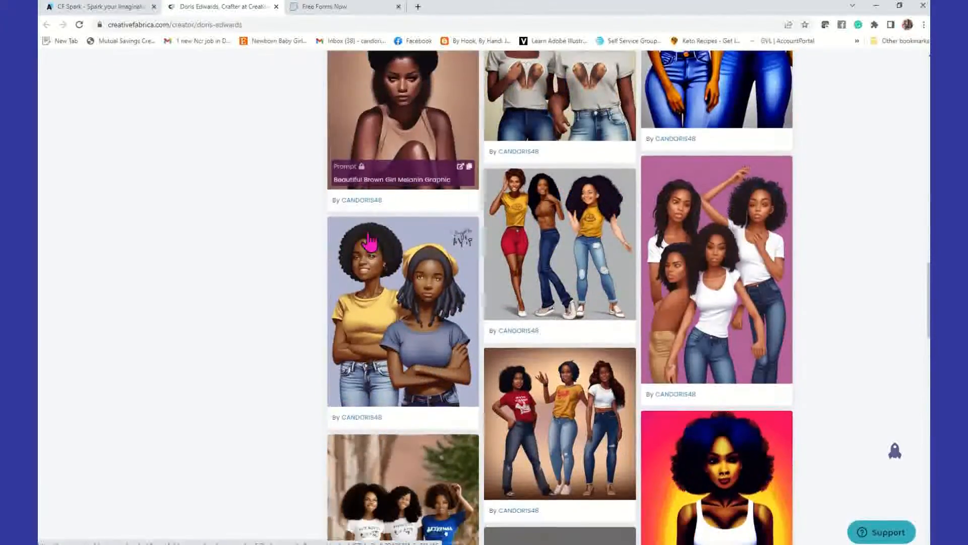
pyautogui.scroll(-5, 370, 241)
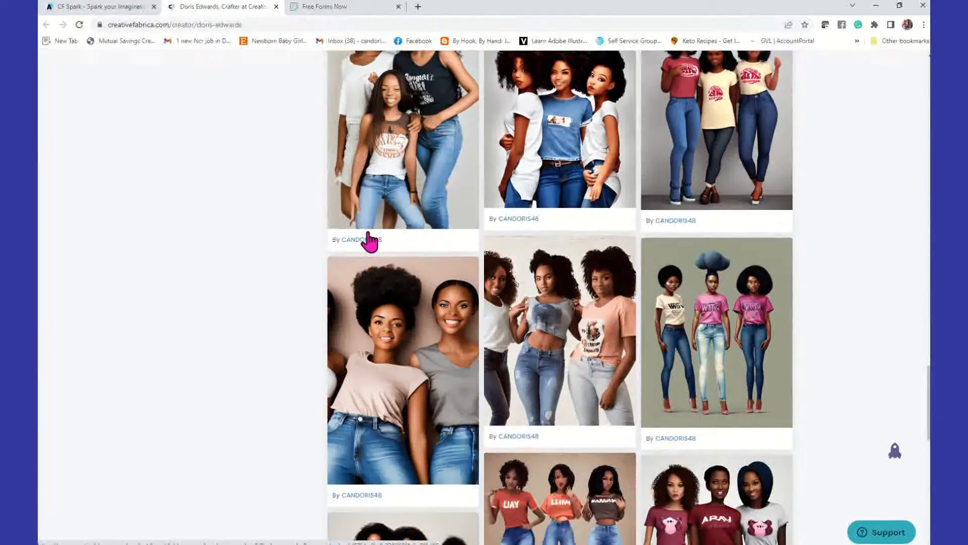
pyautogui.scroll(-8, 444, 318)
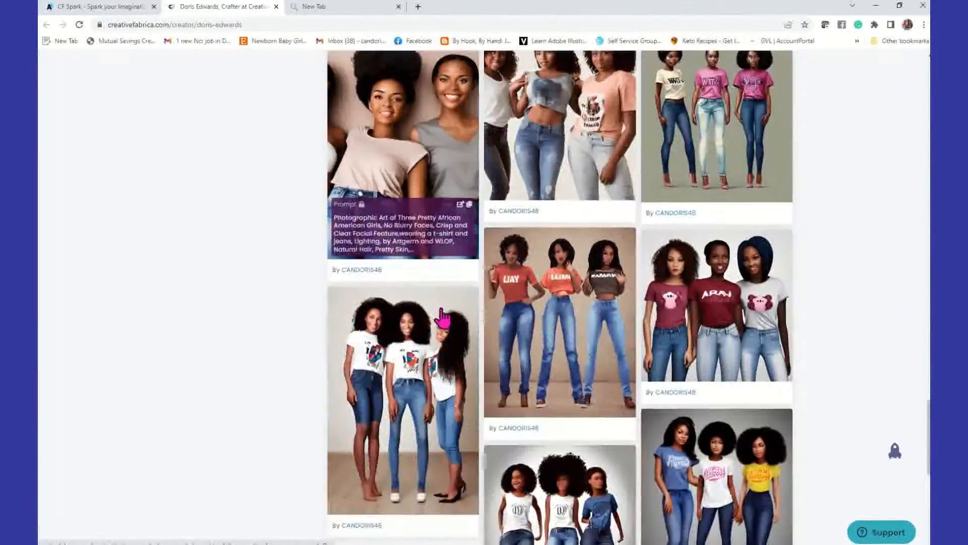
pyautogui.scroll(-15, 447, 306)
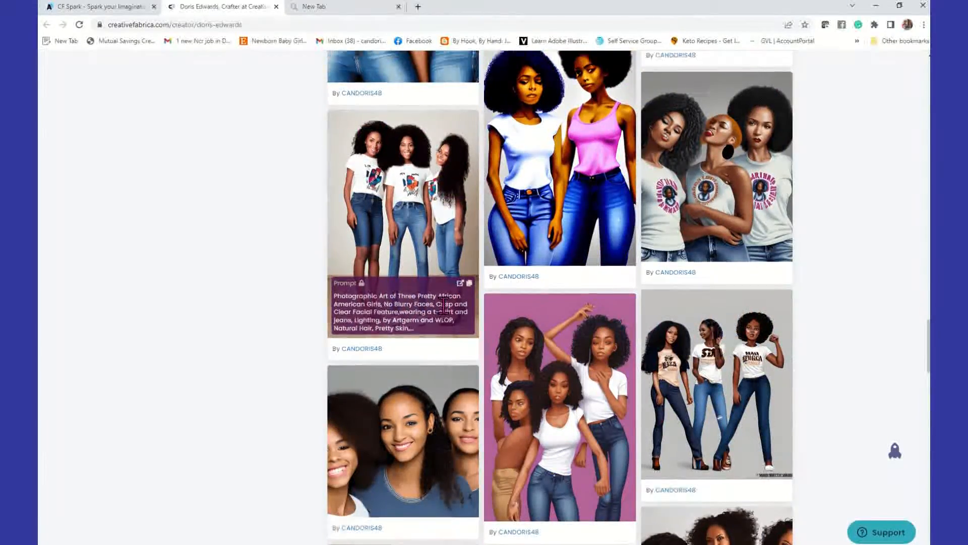
pyautogui.scroll(15, 443, 304)
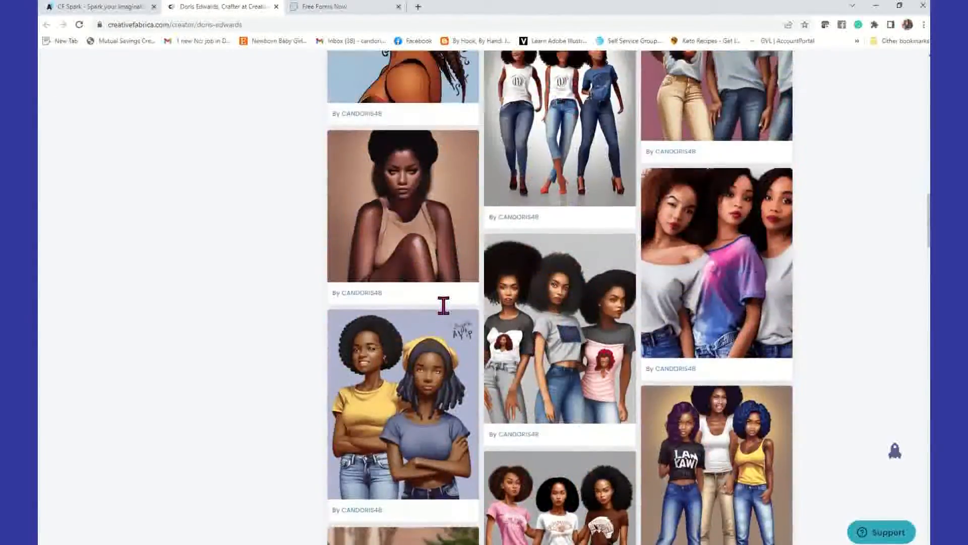
pyautogui.scroll(6, 443, 305)
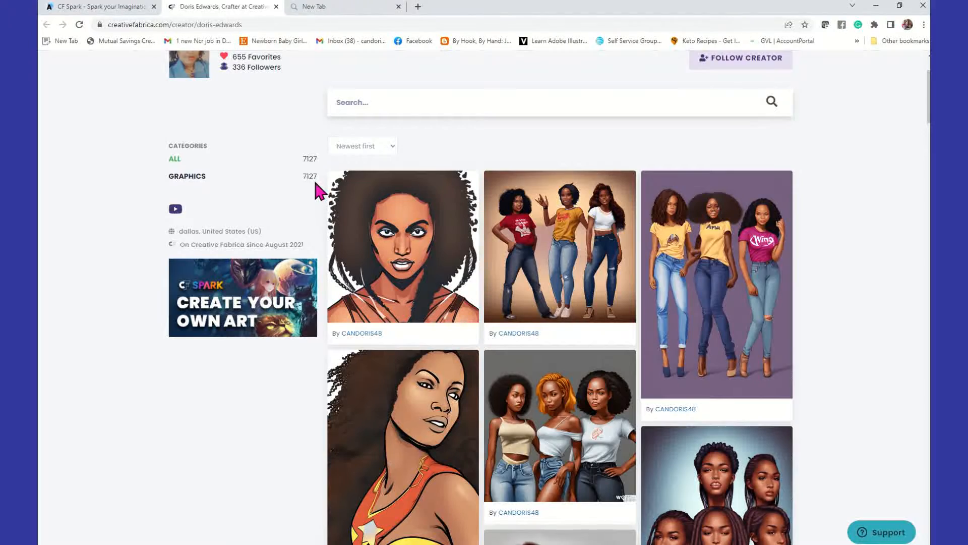
pyautogui.moveTo(682, 254)
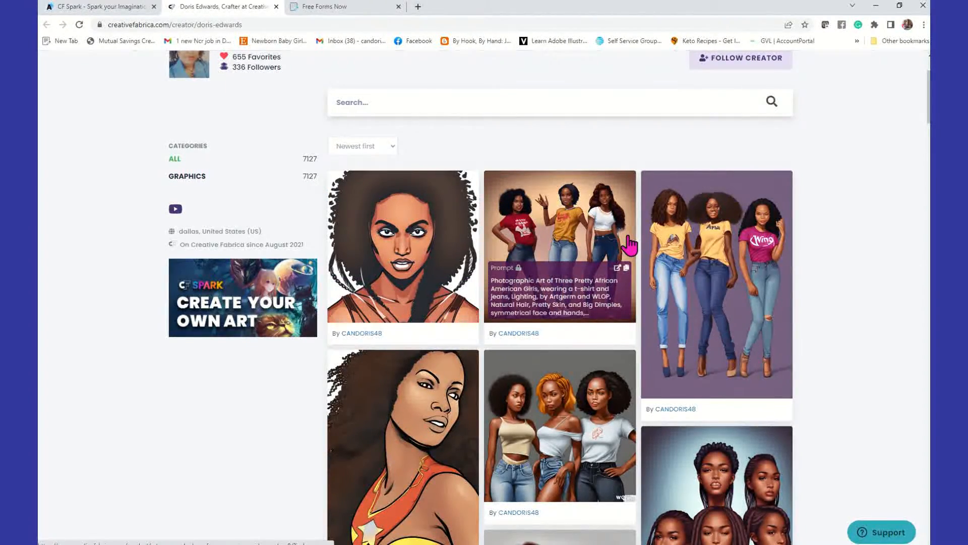
pyautogui.scroll(2, 630, 245)
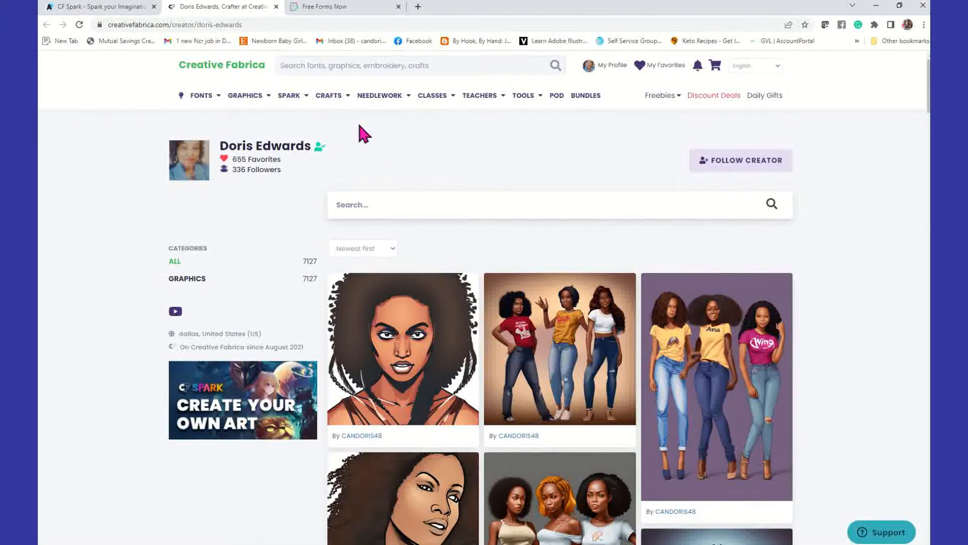
pyautogui.moveTo(302, 103)
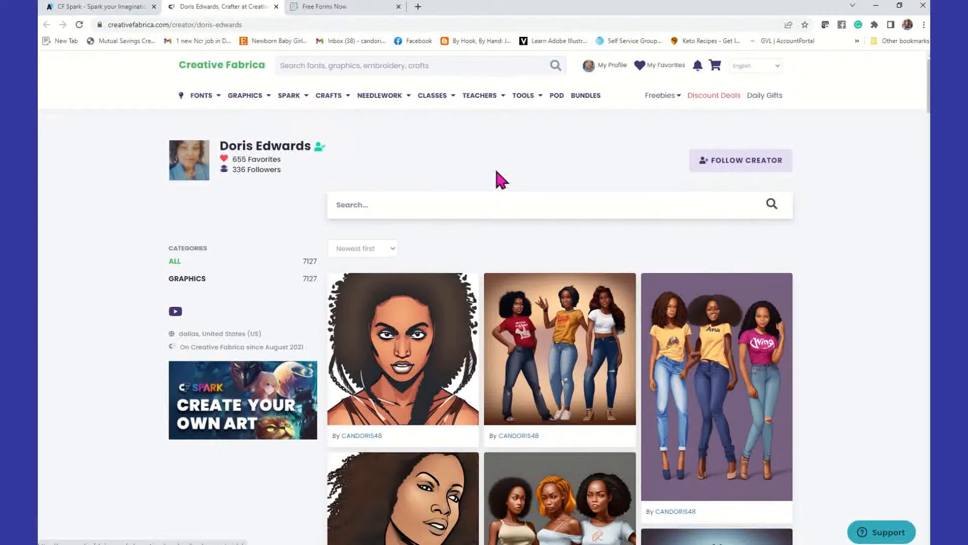
# Open the Beautiful Brown Girl Melanin Graphic of the woman with long dark locs and white top, and download it
pyautogui.scroll(-6, 499, 186)
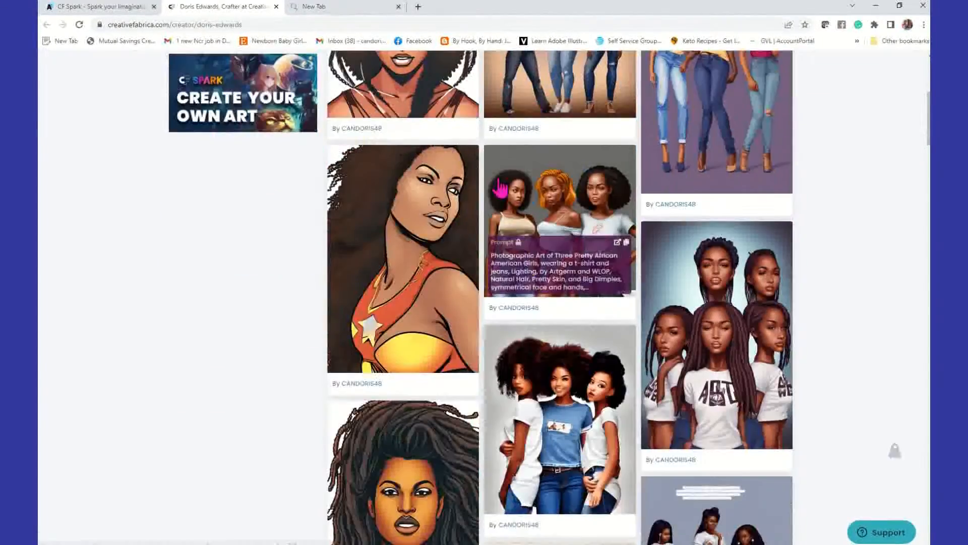
pyautogui.scroll(-4, 499, 188)
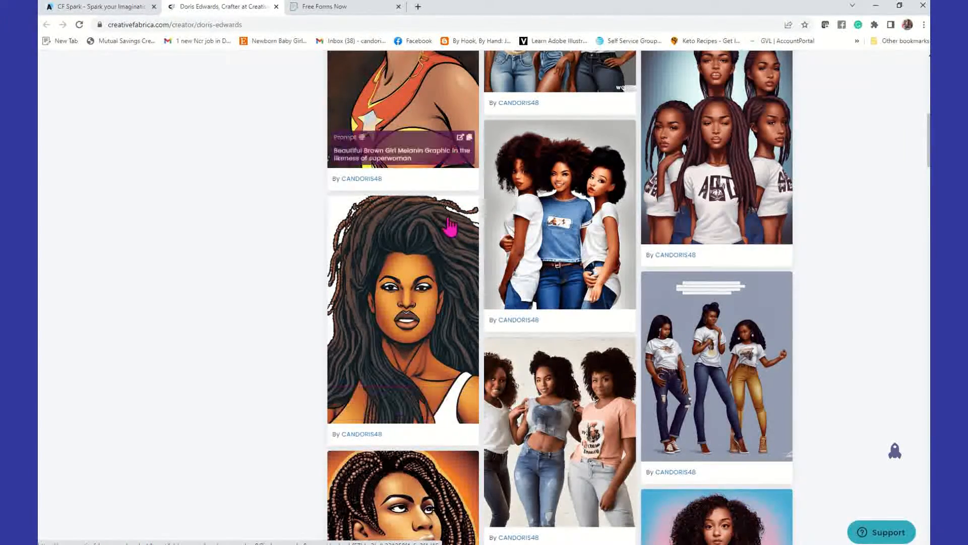
pyautogui.click(449, 291)
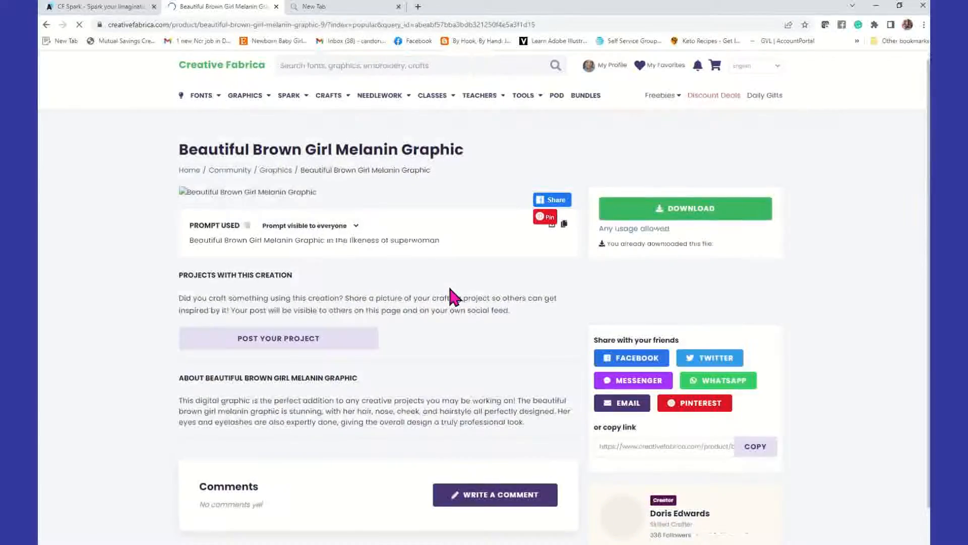
pyautogui.scroll(-1, 258, 394)
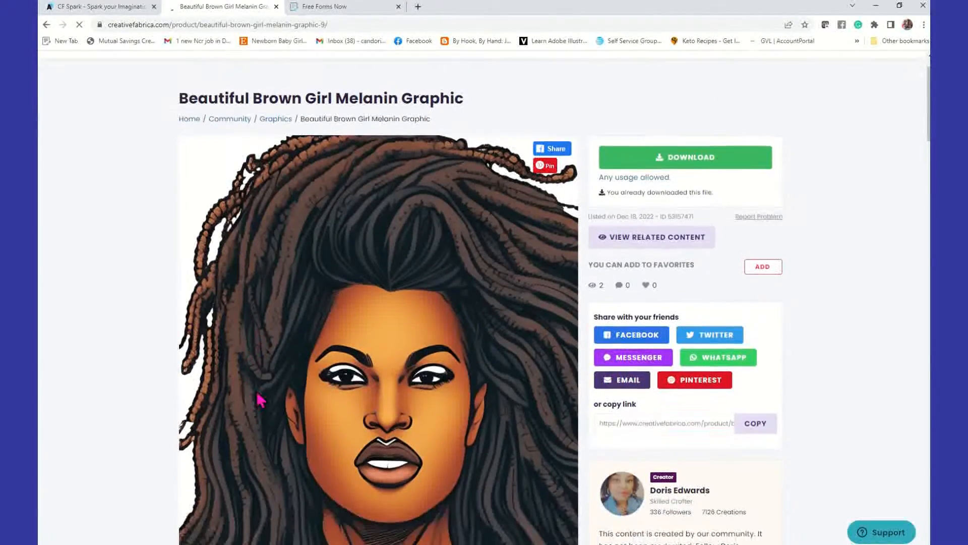
pyautogui.click(691, 158)
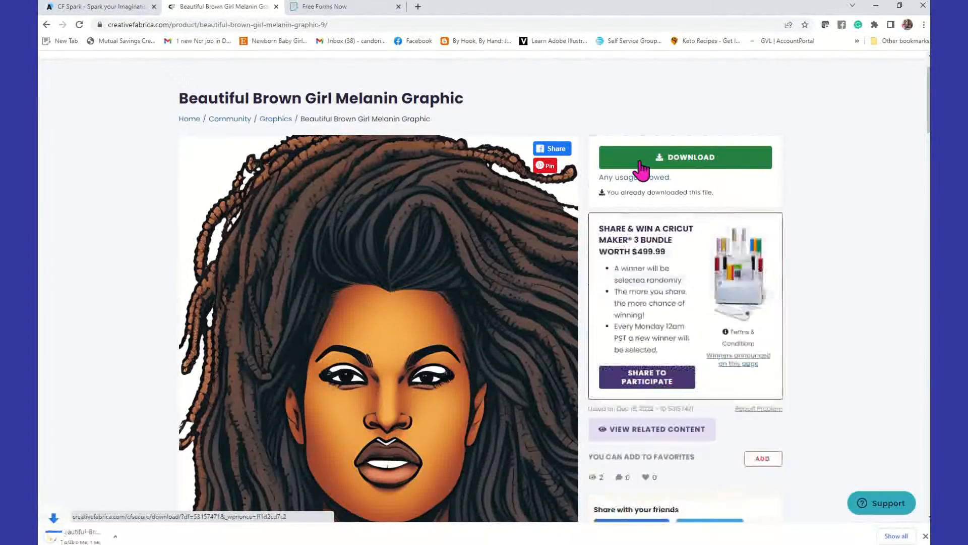
# Open the downloaded graphic's zip archive, select its PNG file and start extracting everything
pyautogui.click(115, 537)
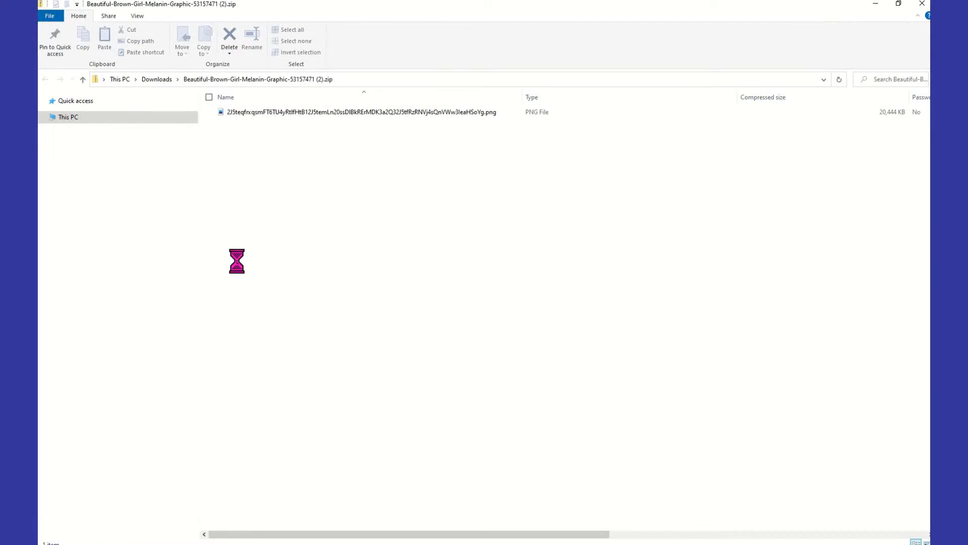
pyautogui.click(209, 96)
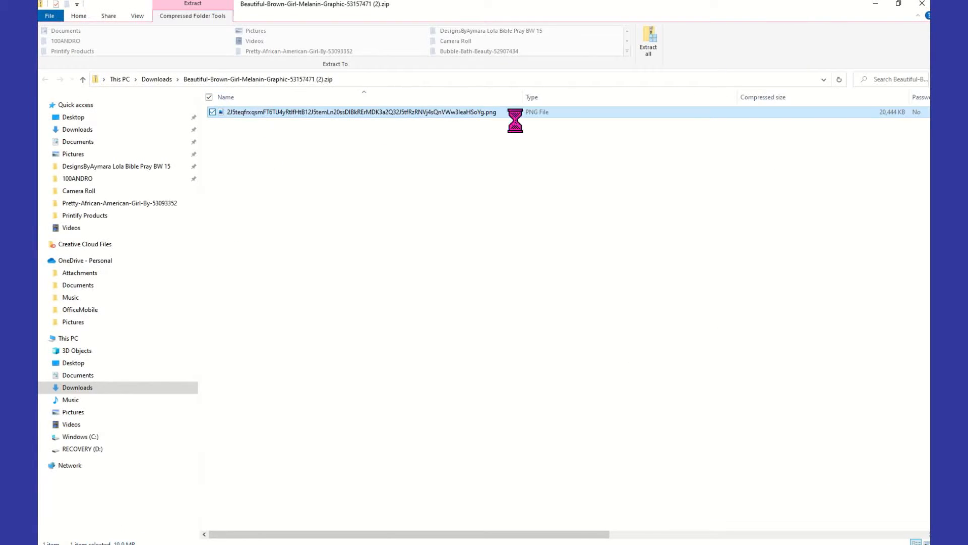
pyautogui.click(649, 48)
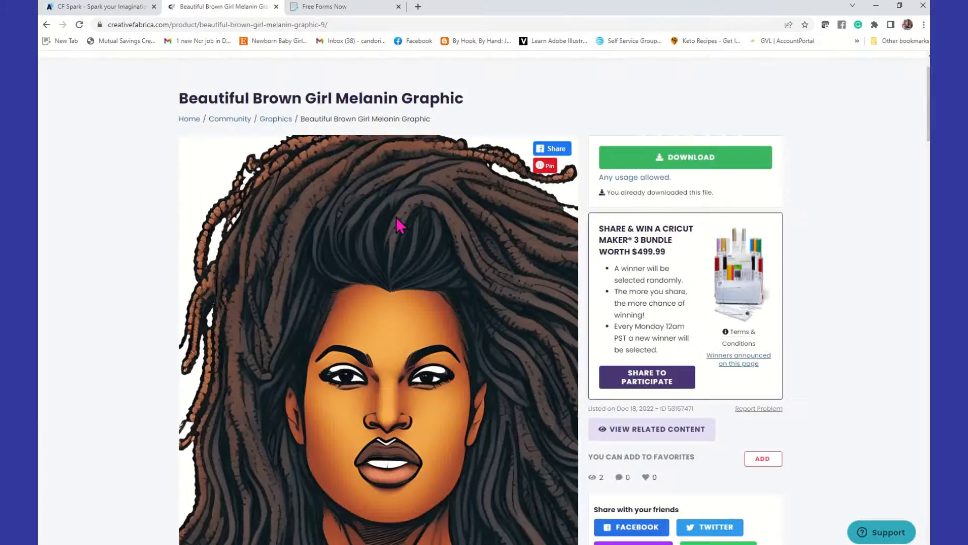
# Copy the graphic's prompt text "Beautiful Brown Girl Melanin Graphic in the likeness of superwoman" from its product page
pyautogui.scroll(-9, 331, 382)
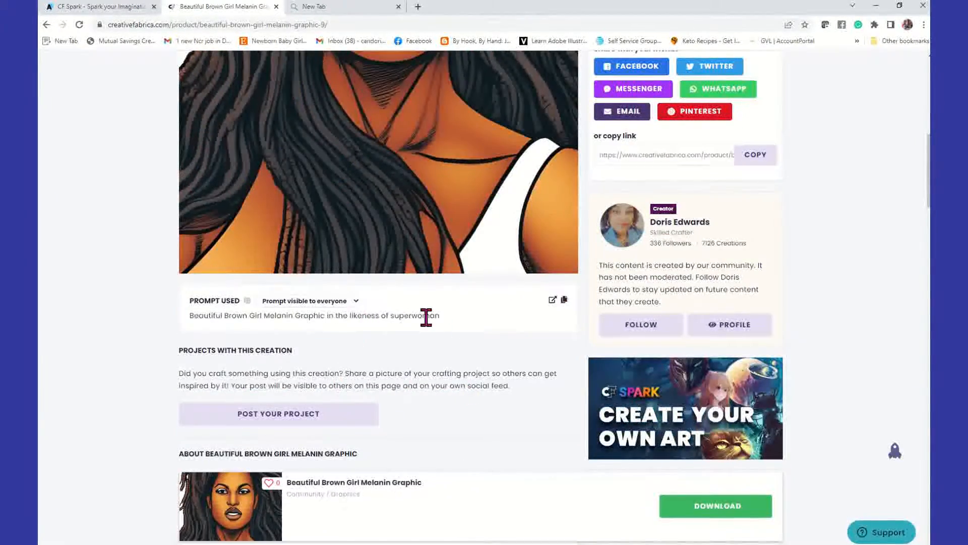
pyautogui.moveTo(453, 322); pyautogui.dragTo(190, 315)
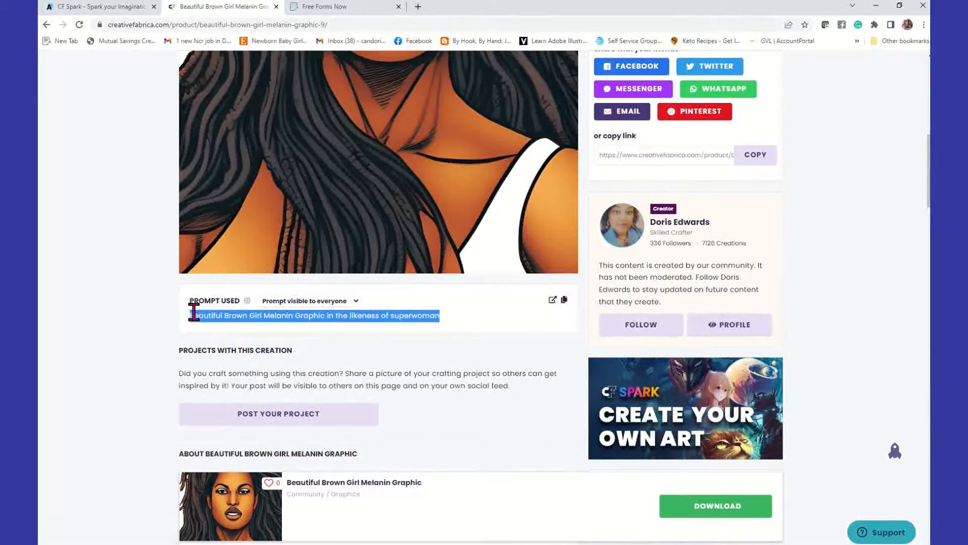
pyautogui.rightClick(190, 315)
pyautogui.click(214, 319)
pyautogui.scroll(6, 350, 369)
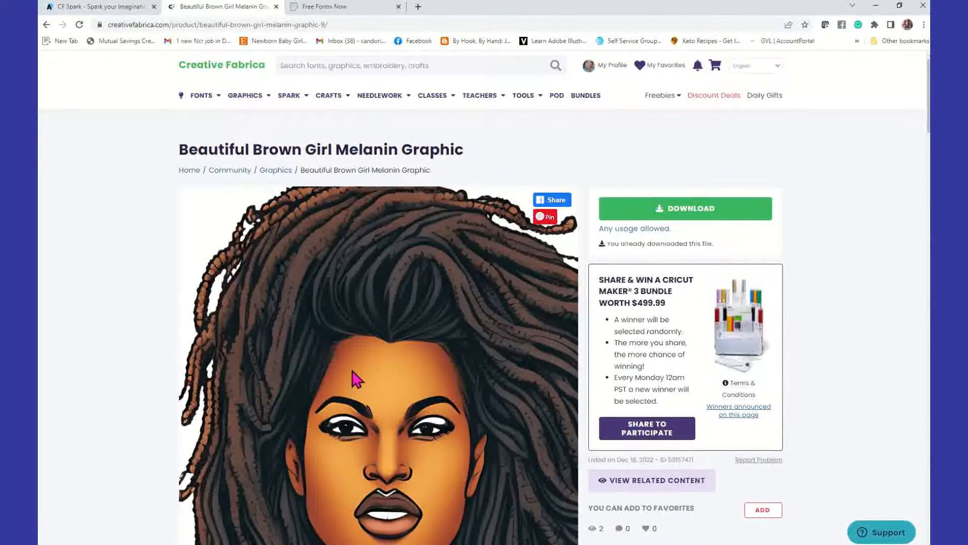
# Search the web for "playground ai" in the Free Forms Now browser tab and open the Playground AI site
pyautogui.click(317, 14)
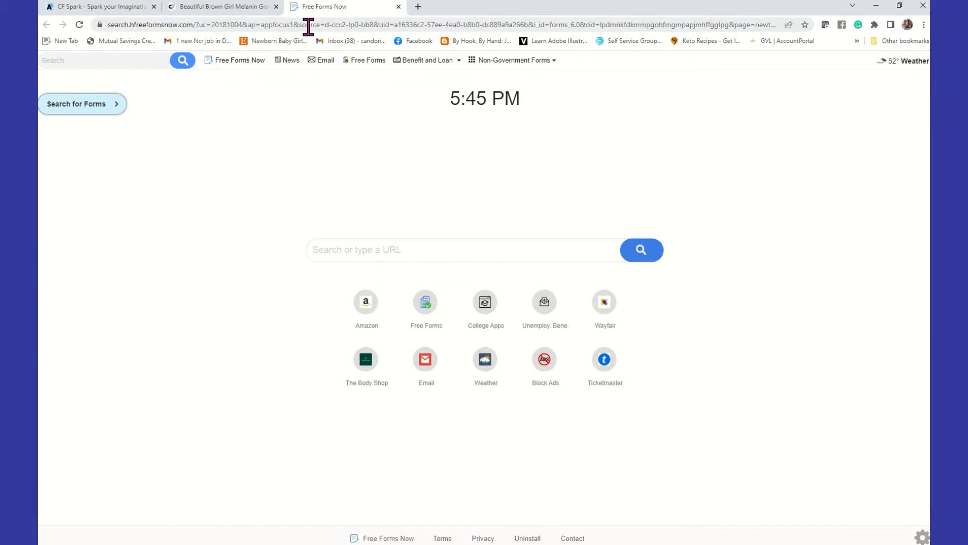
pyautogui.click(310, 26)
pyautogui.write('pl')
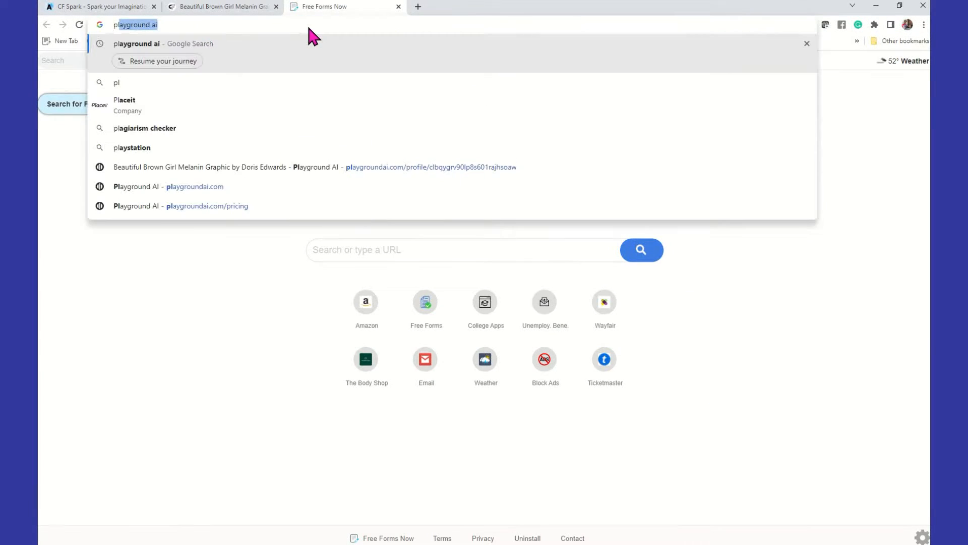
pyautogui.write('ayground')
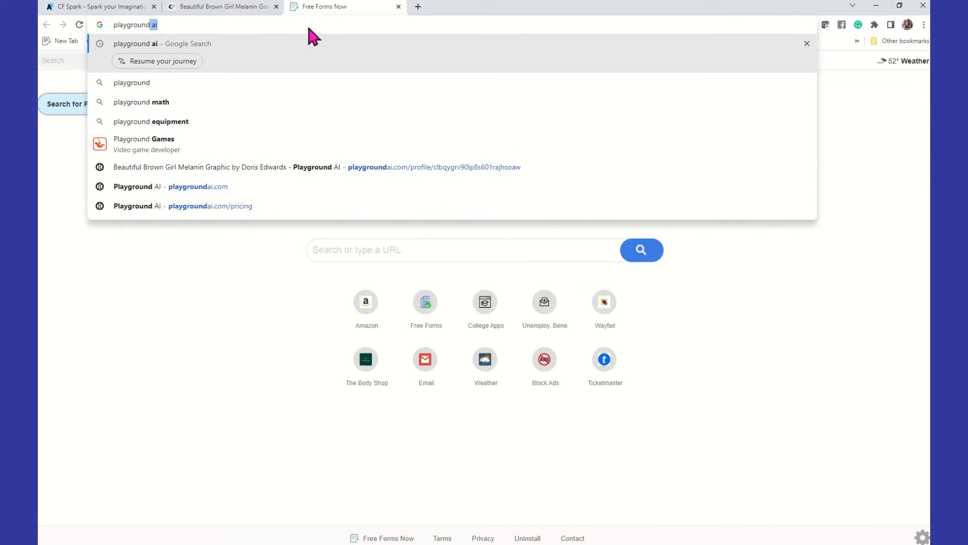
pyautogui.click(214, 50)
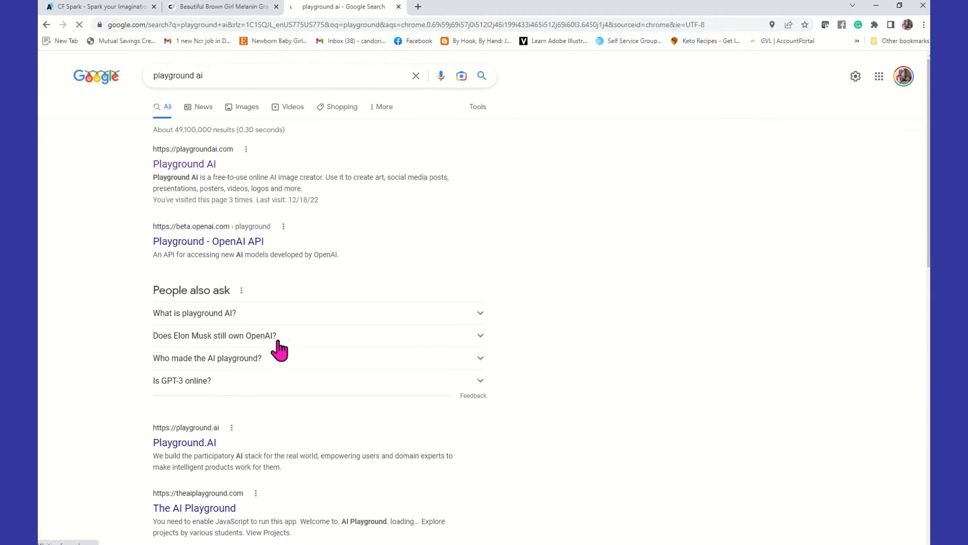
pyautogui.click(238, 11)
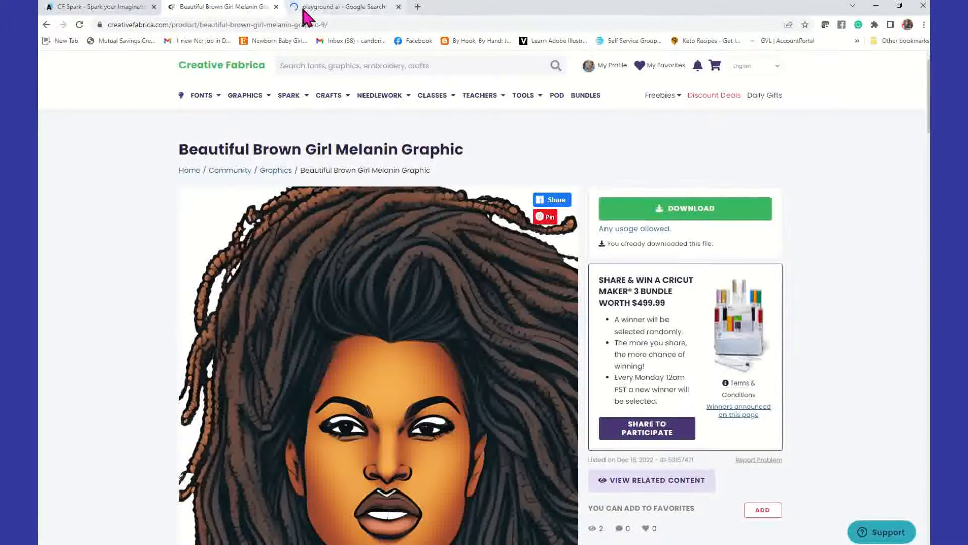
pyautogui.click(319, 7)
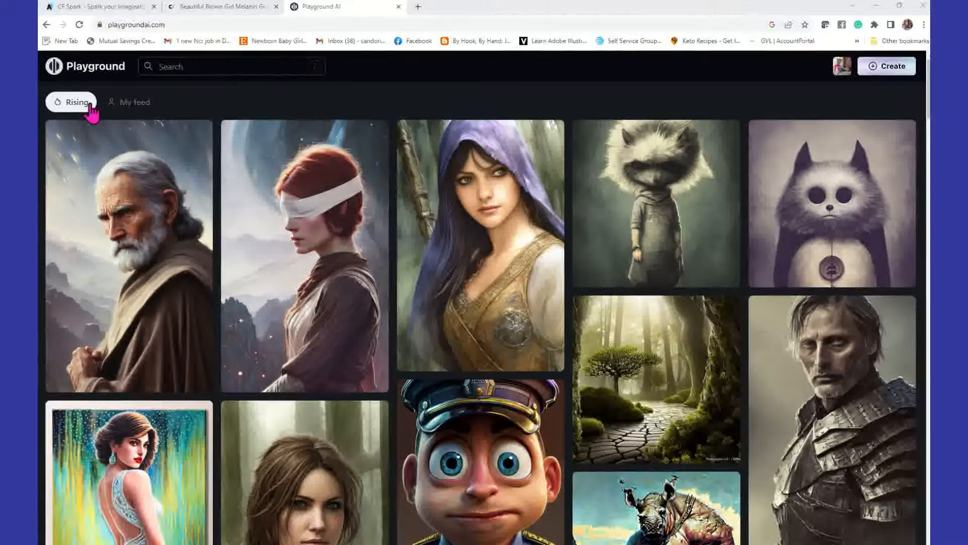
# Browse the Rising feed of community images and their prompts on Playground AI
pyautogui.moveTo(197, 272)
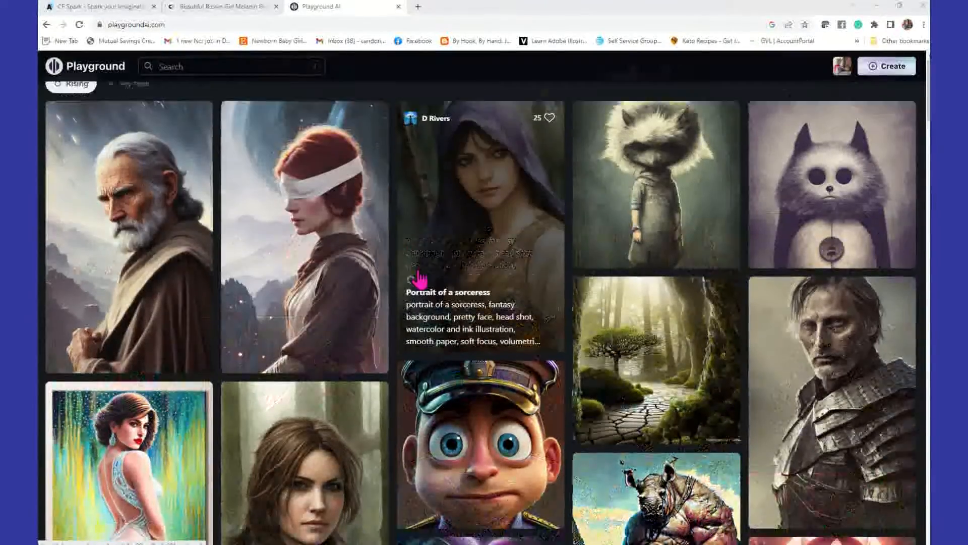
pyautogui.scroll(-4, 419, 278)
pyautogui.scroll(-7, 419, 277)
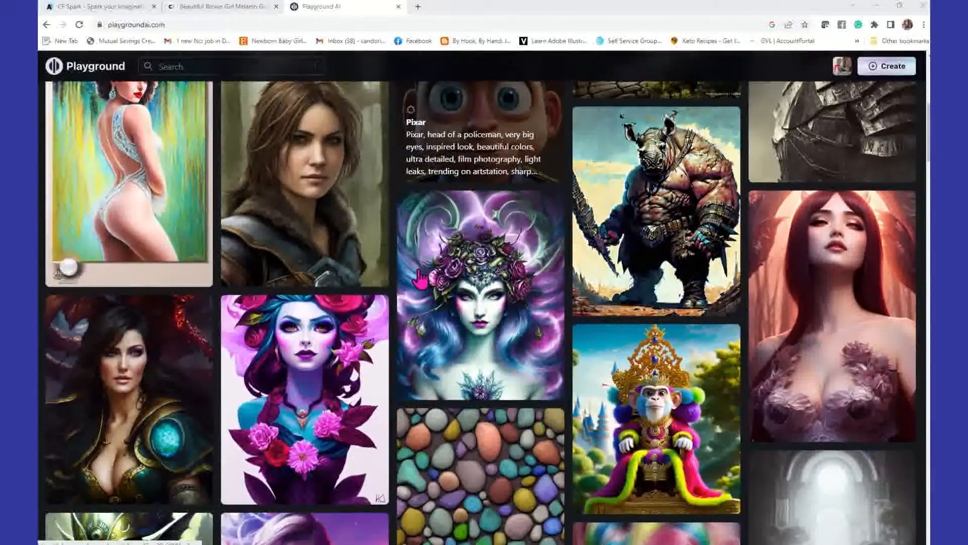
pyautogui.scroll(-12, 420, 278)
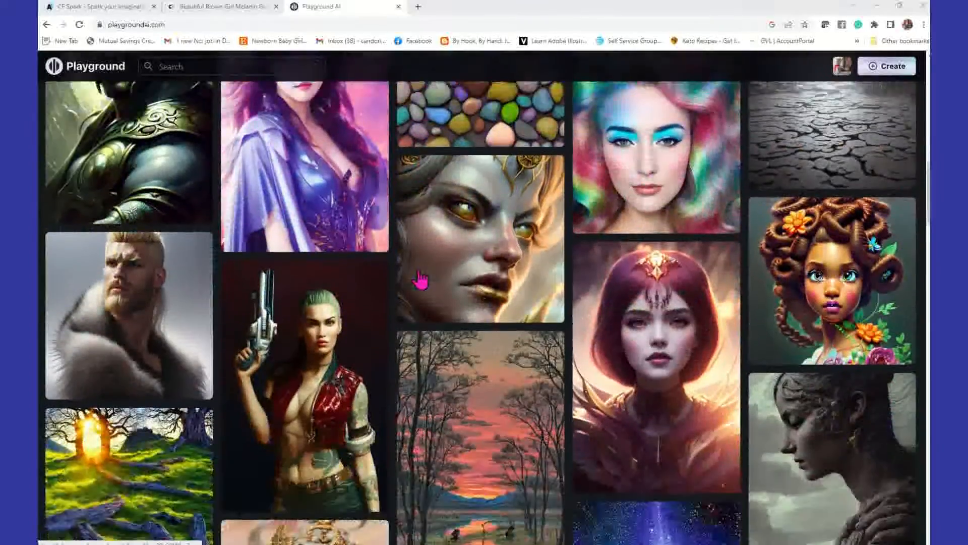
# Look through more community images in the Rising feed, and check the My feed page
pyautogui.scroll(-8, 420, 280)
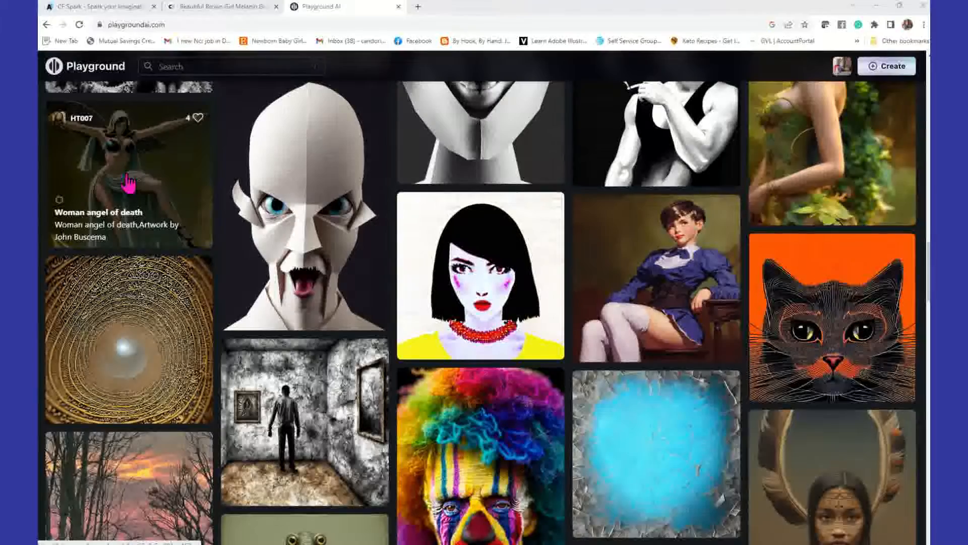
pyautogui.scroll(-12, 129, 185)
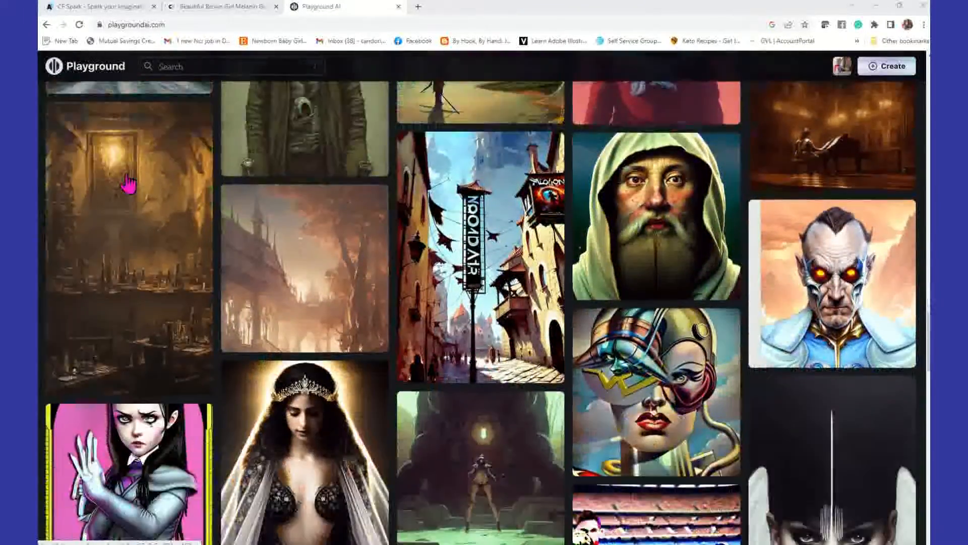
pyautogui.scroll(-5, 129, 184)
pyautogui.moveTo(642, 158)
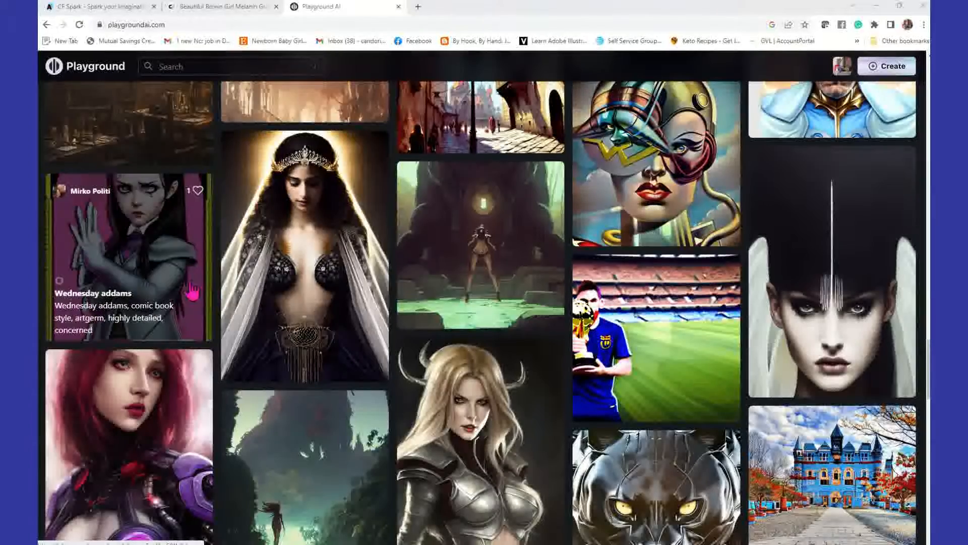
pyautogui.scroll(20, 406, 330)
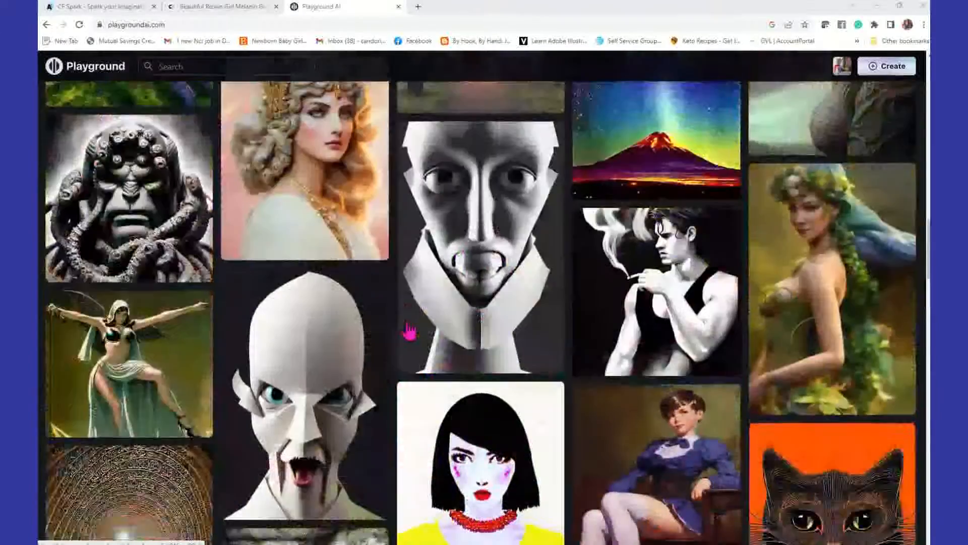
pyautogui.scroll(15, 409, 330)
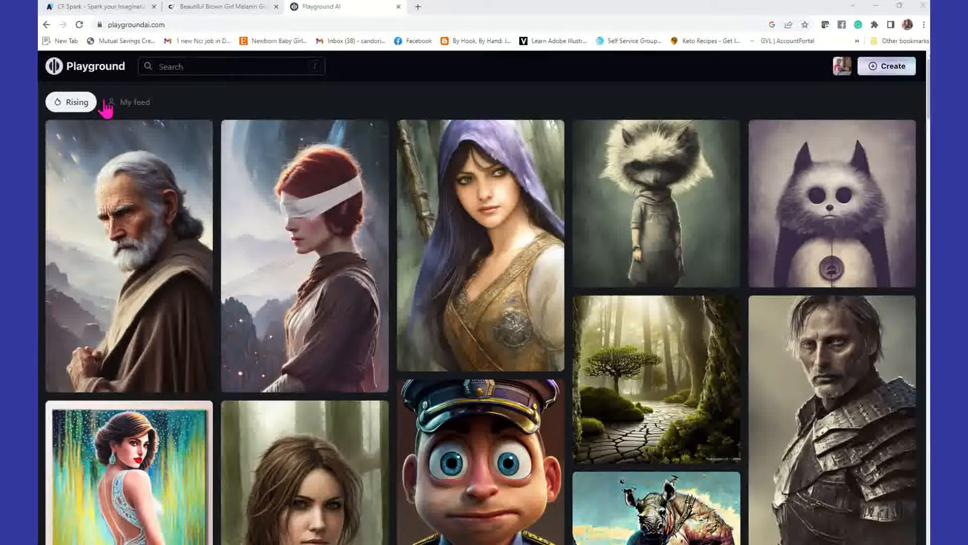
pyautogui.click(130, 106)
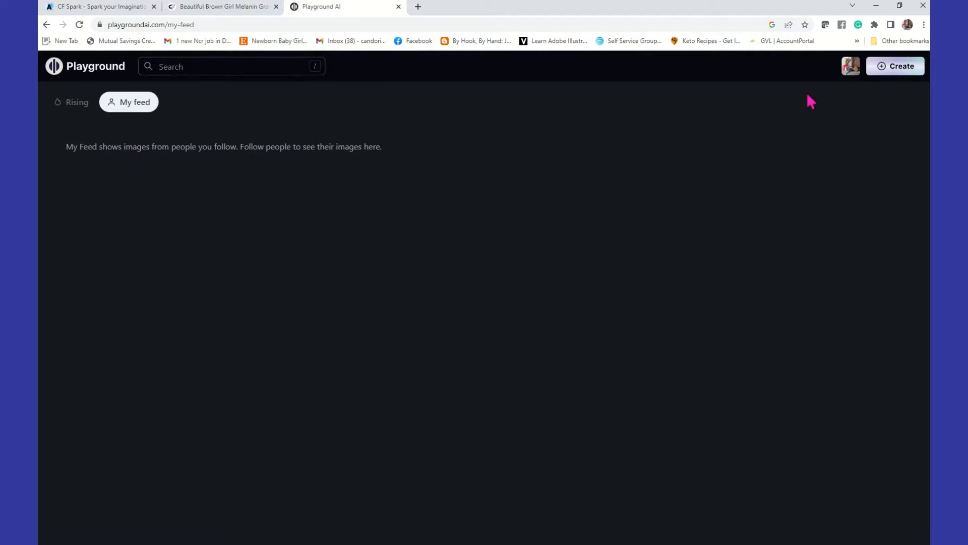
# Open the image creation page and review its filter styles, AI models and generation settings
pyautogui.click(891, 71)
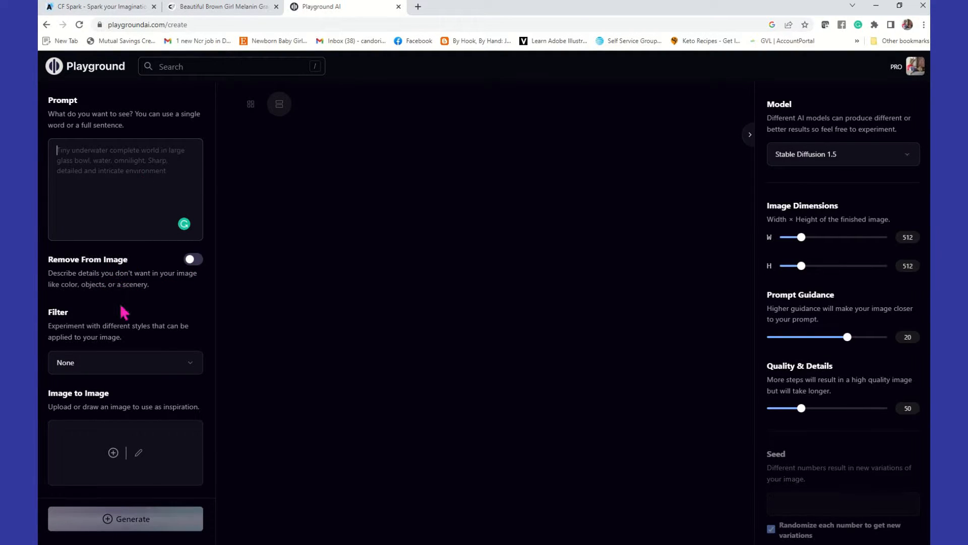
pyautogui.click(197, 372)
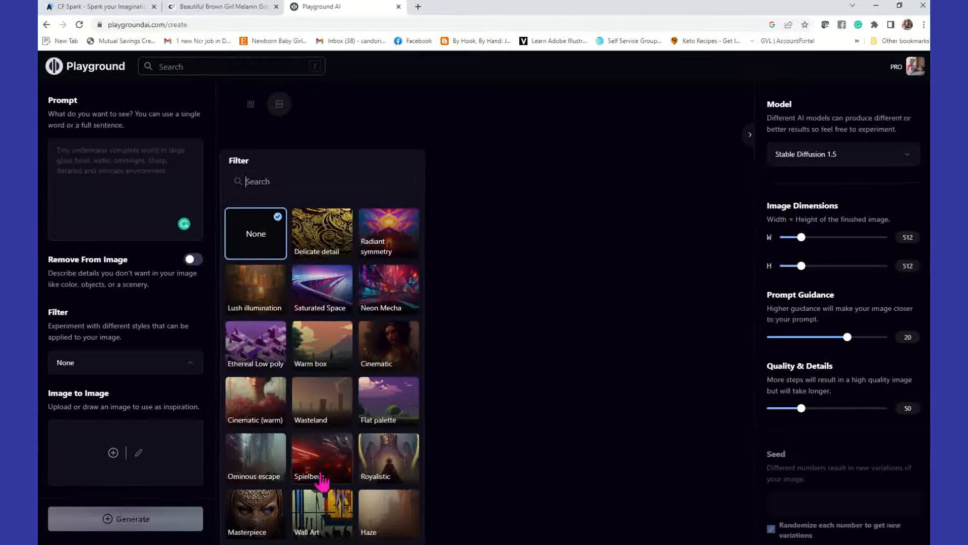
pyautogui.click(486, 151)
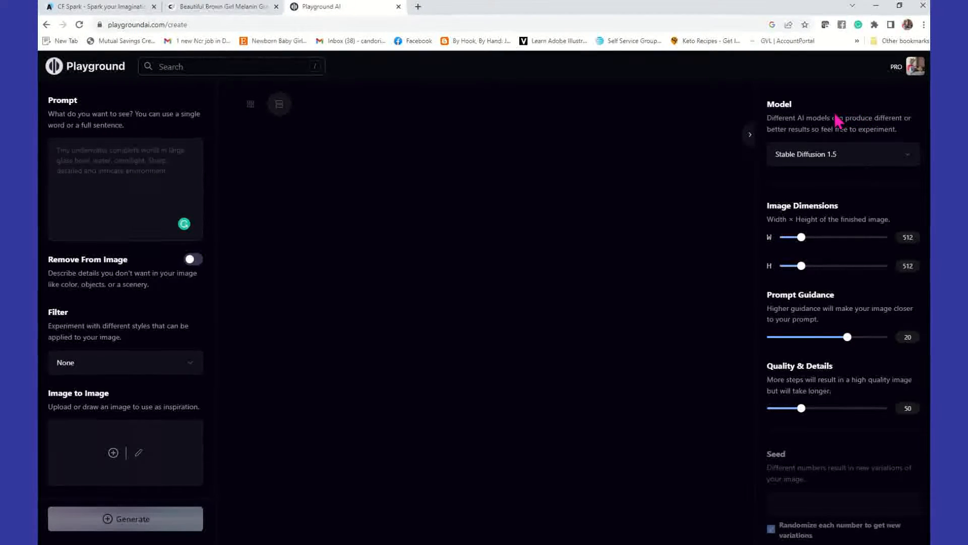
pyautogui.click(907, 155)
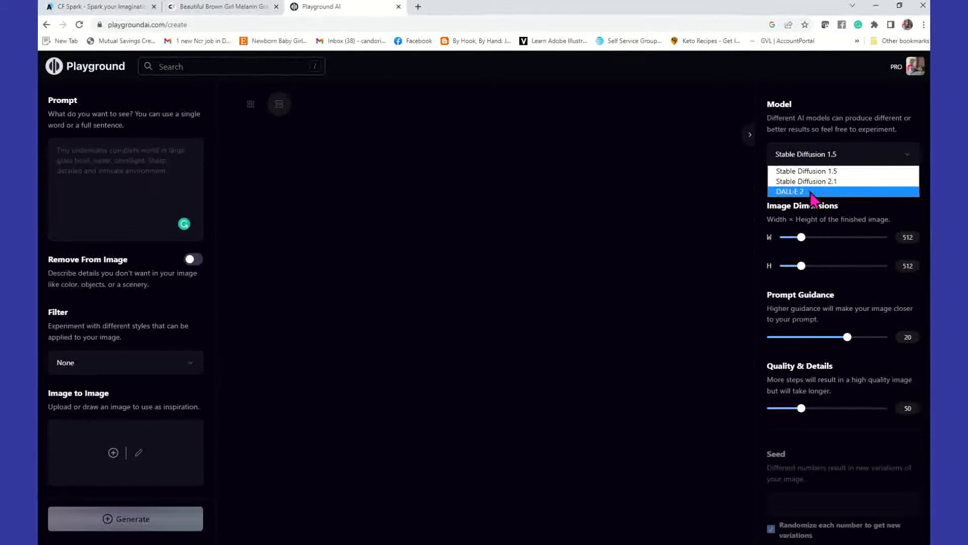
pyautogui.click(697, 216)
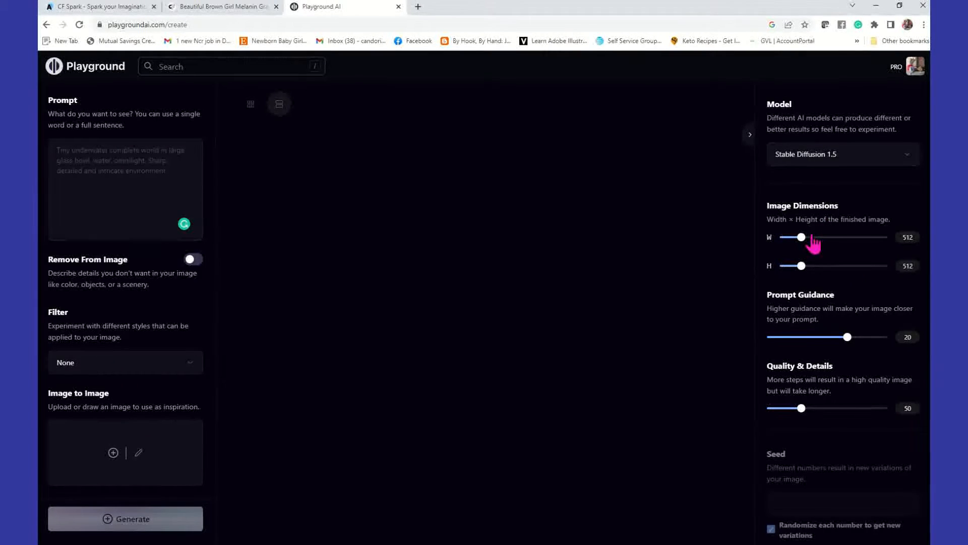
pyautogui.scroll(-1, 816, 241)
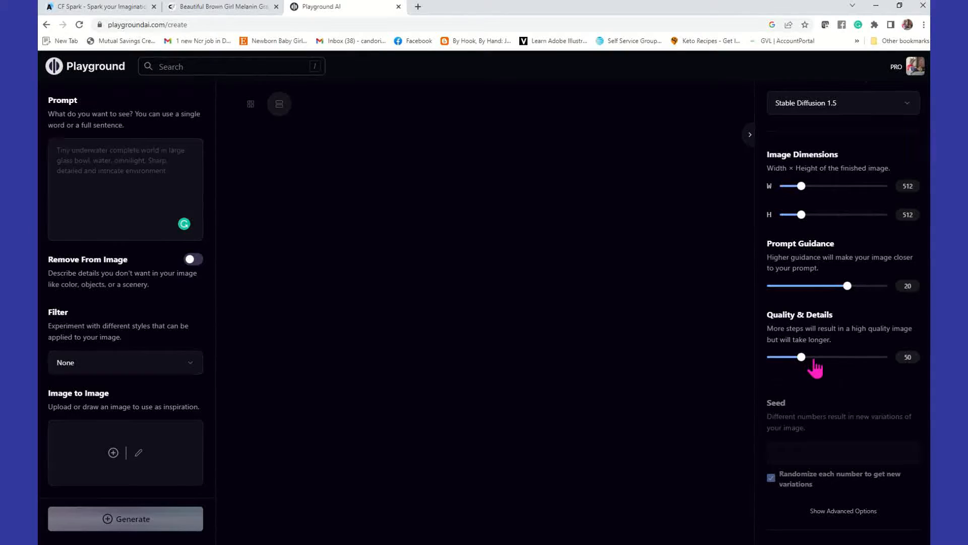
pyautogui.scroll(-3, 815, 362)
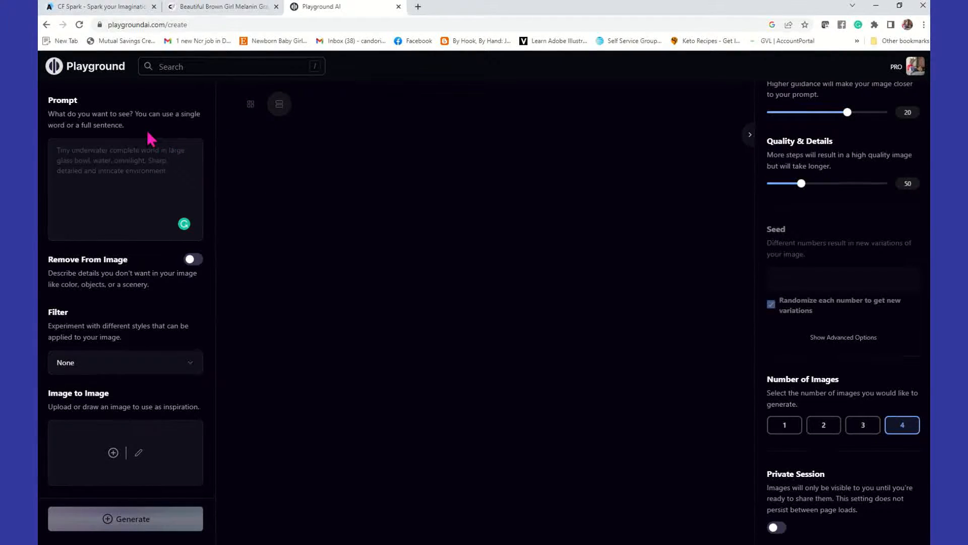
# Paste the copied text "Beautiful Brown Girl Melanin Graphic in the likeness of superwoman" as the prompt
pyautogui.rightClick(108, 155)
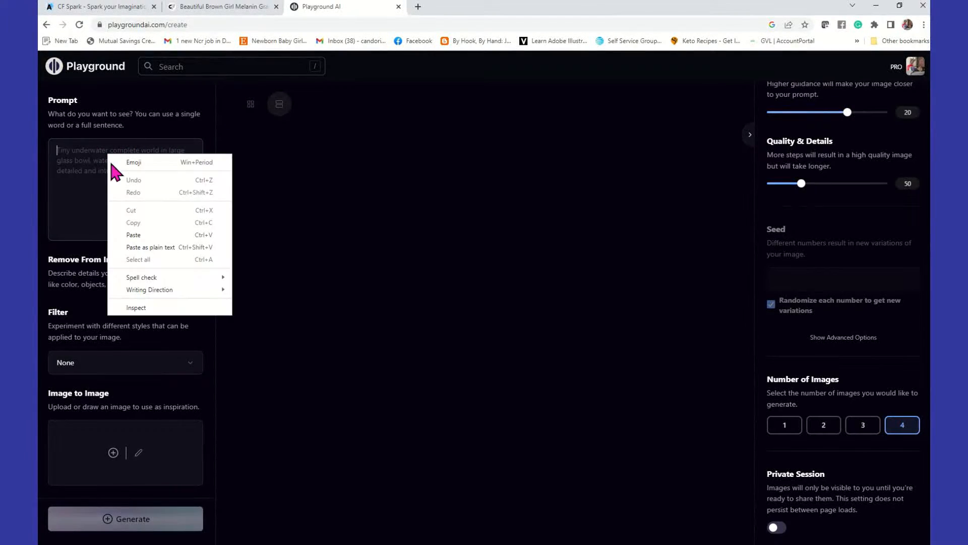
pyautogui.click(139, 235)
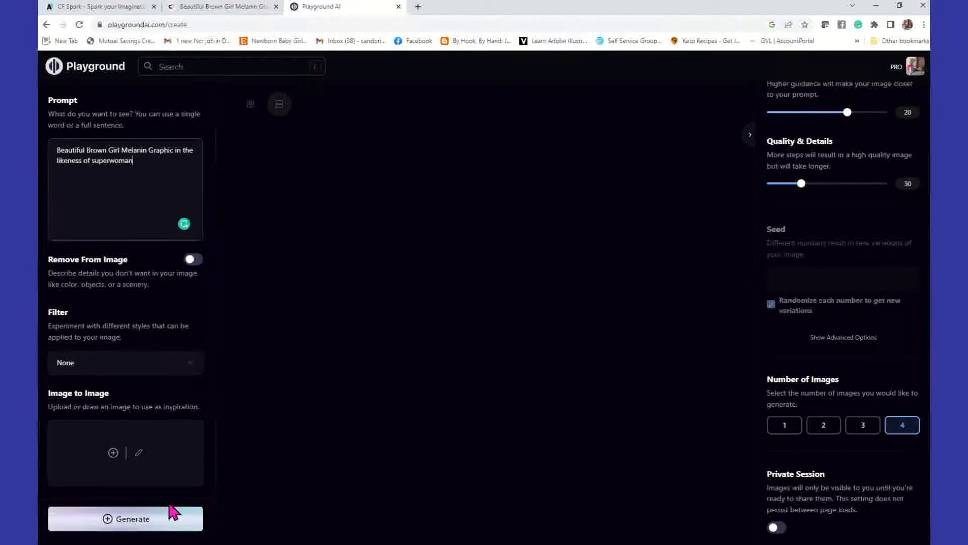
# Upload the graphic from the Beautiful-Brown-Girl-Melanin-Graphic-53157471 (1) folder in Downloads as the Image to Image inspiration
pyautogui.click(114, 452)
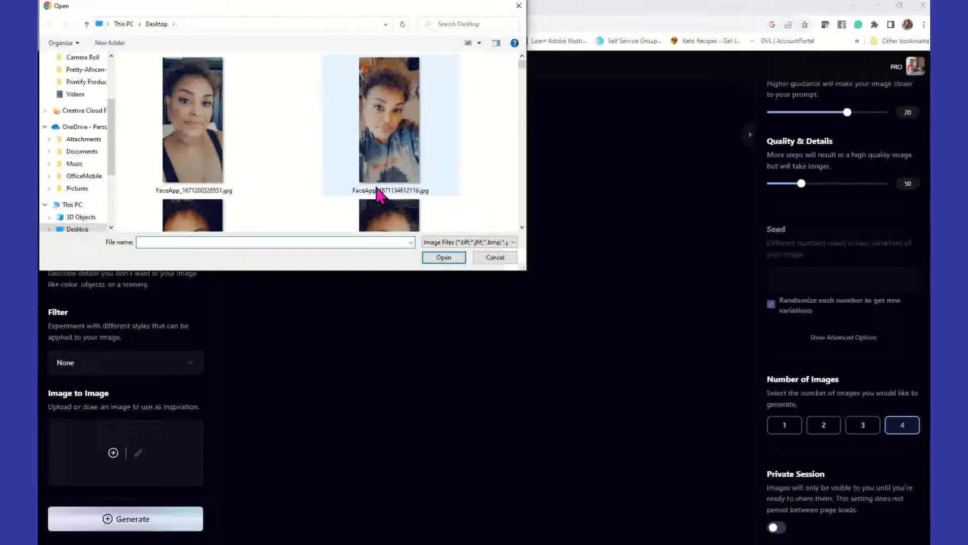
pyautogui.scroll(-10, 523, 230)
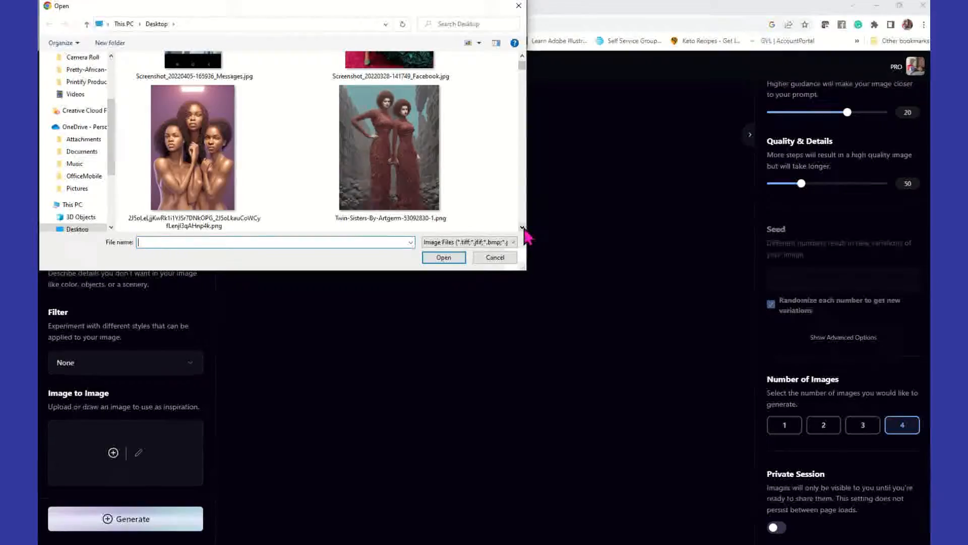
pyautogui.scroll(-10, 525, 231)
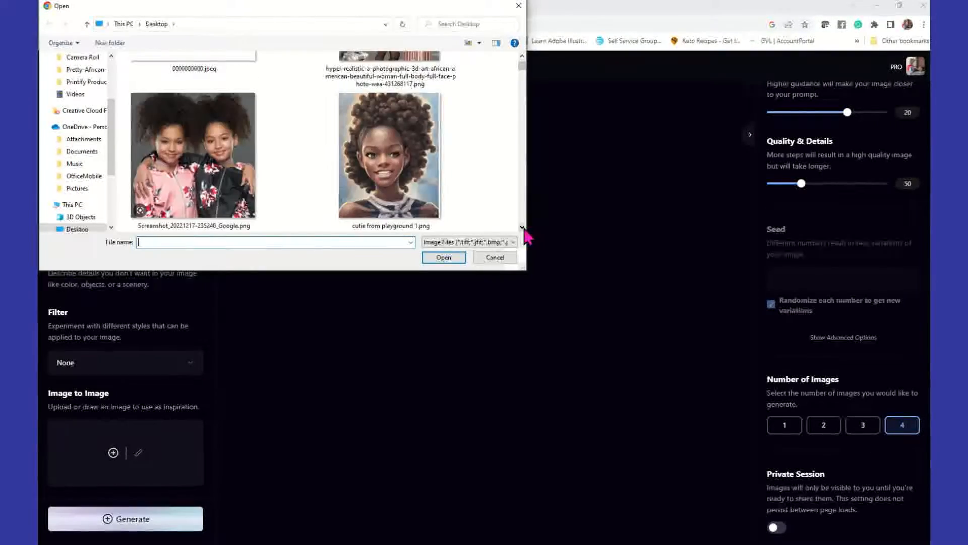
pyautogui.scroll(-8, 524, 230)
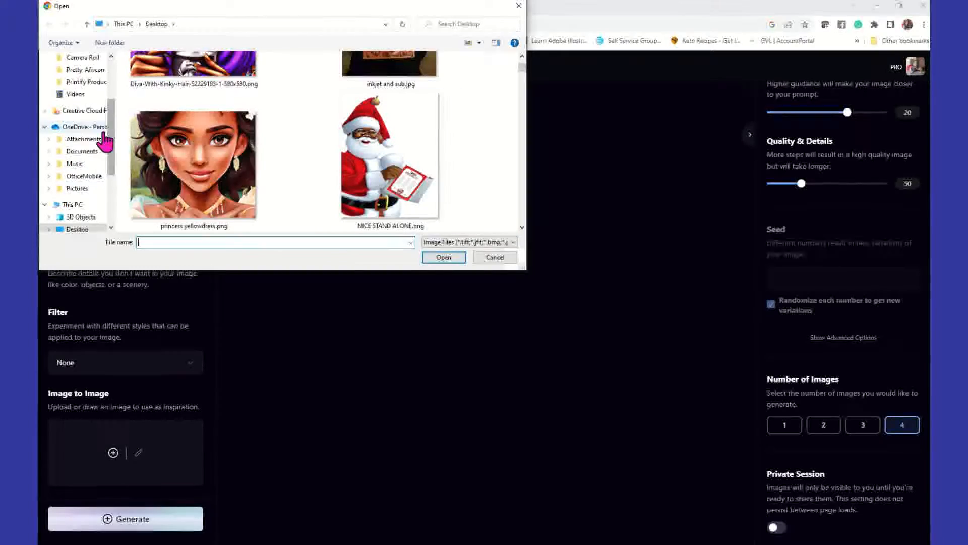
pyautogui.moveTo(114, 138); pyautogui.dragTo(119, 104)
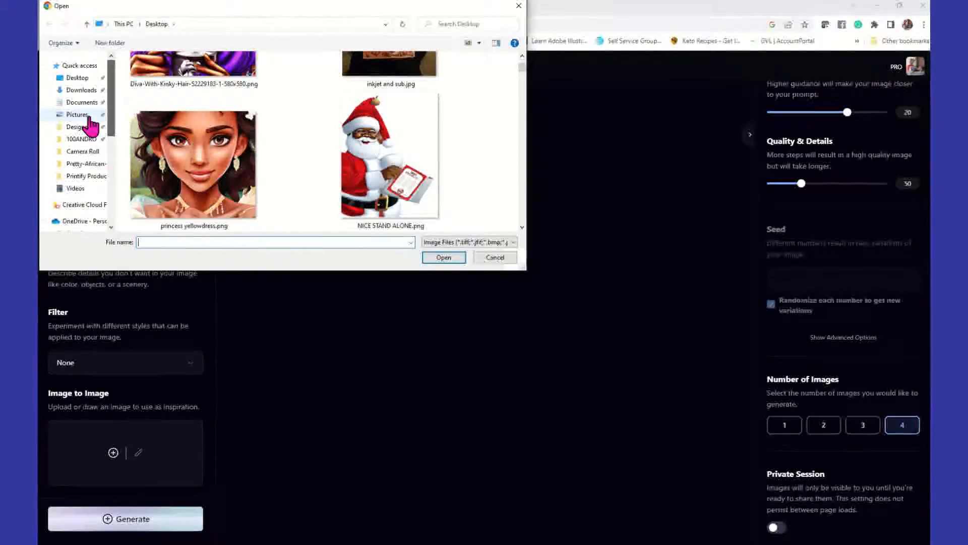
pyautogui.scroll(-3, 71, 92)
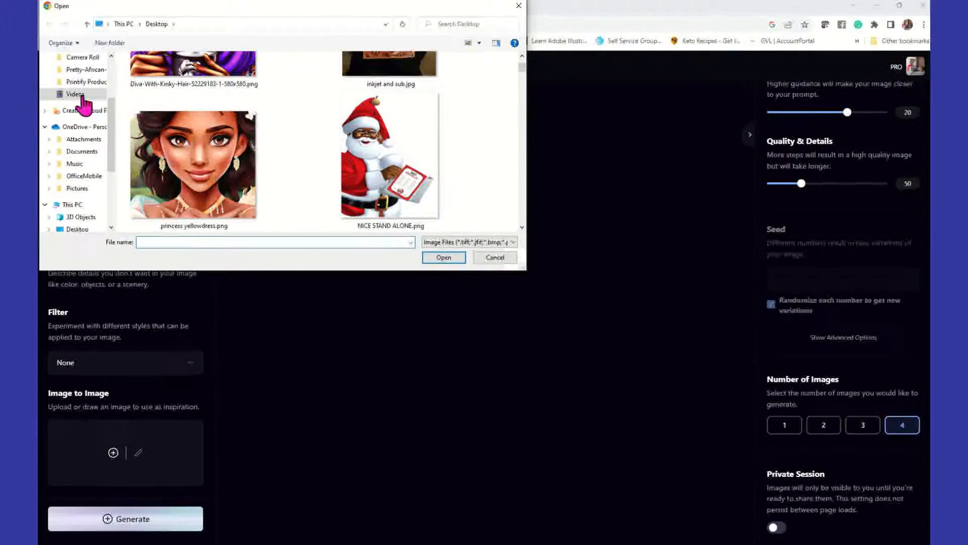
pyautogui.click(76, 95)
pyautogui.scroll(1, 63, 87)
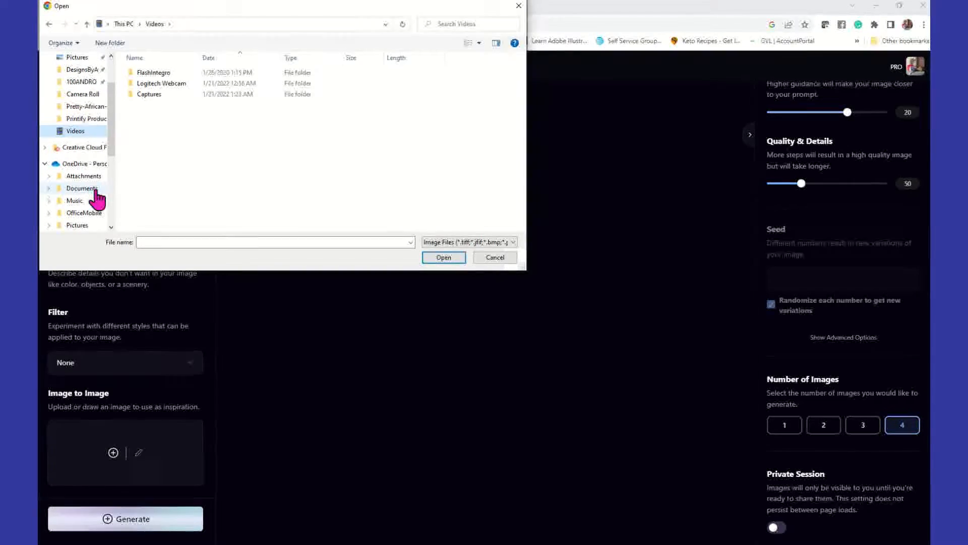
pyautogui.scroll(2, 81, 101)
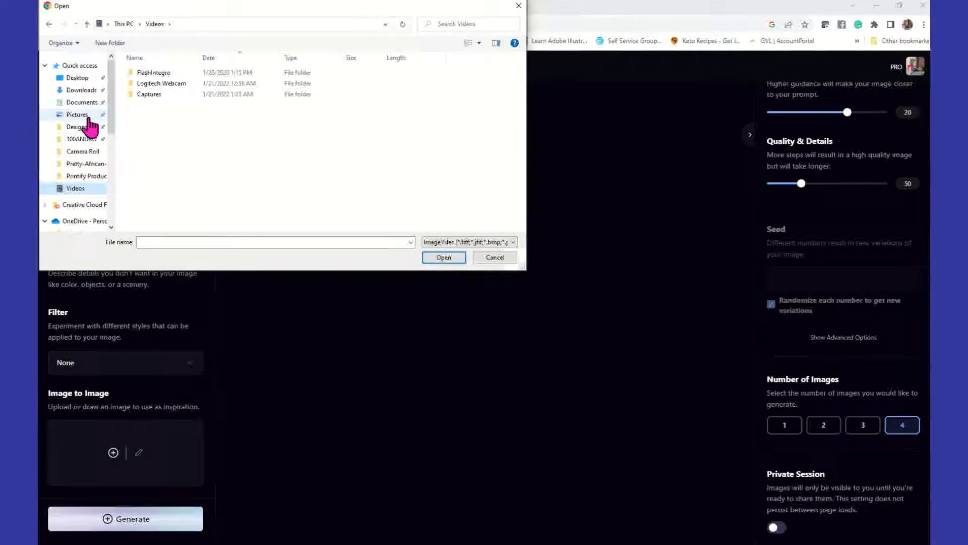
pyautogui.click(89, 93)
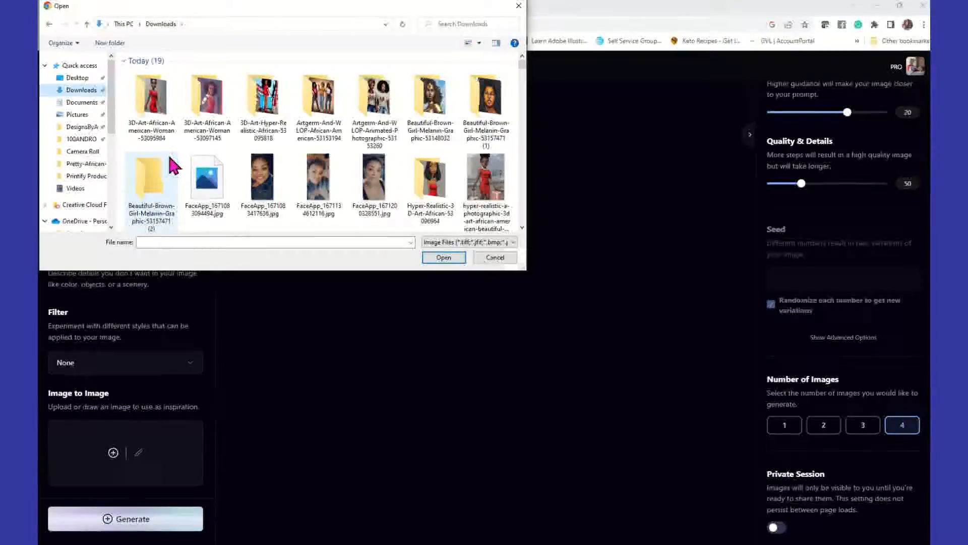
pyautogui.click(496, 108)
pyautogui.doubleClick(496, 108)
pyautogui.doubleClick(169, 119)
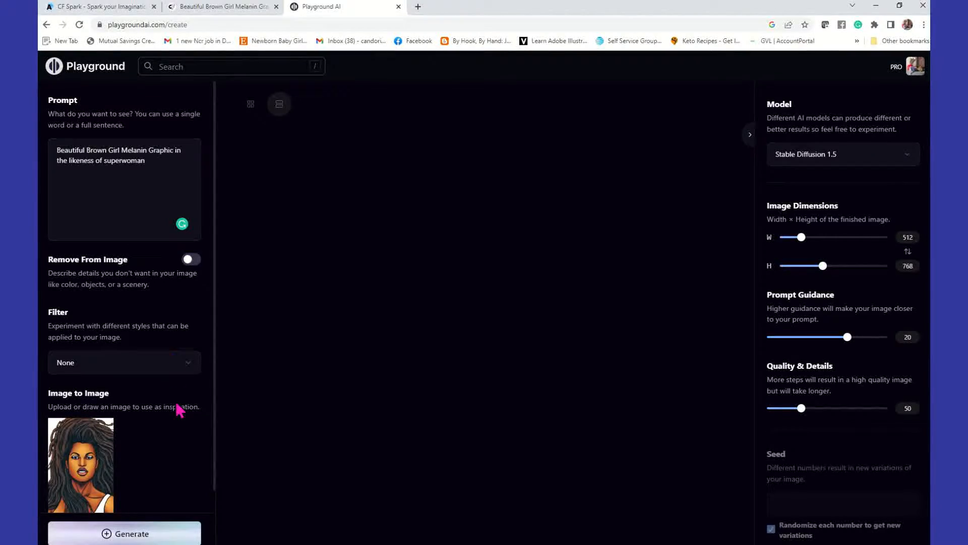
# Set the image strength of the uploaded inspiration graphic to 50
pyautogui.scroll(-2, 179, 411)
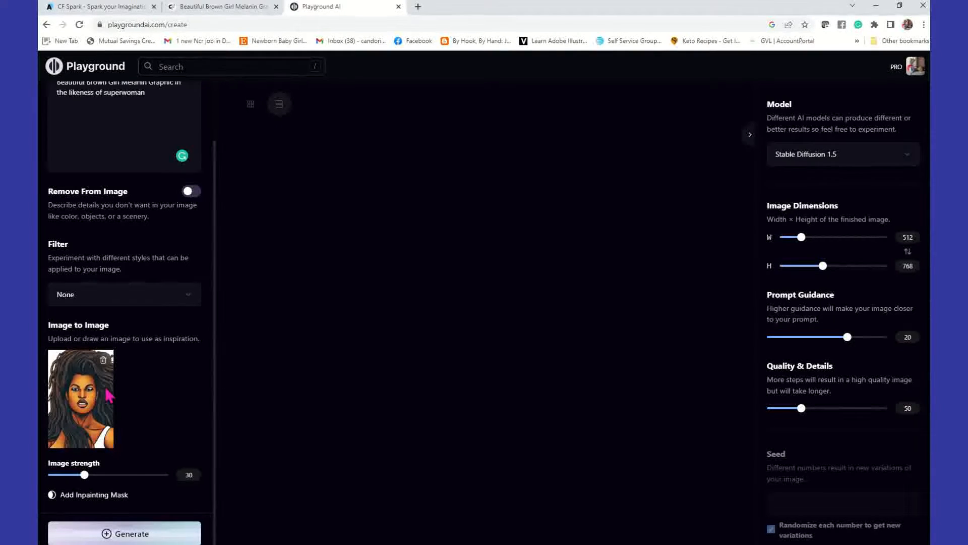
pyautogui.click(86, 475)
pyautogui.moveTo(91, 477); pyautogui.dragTo(107, 480)
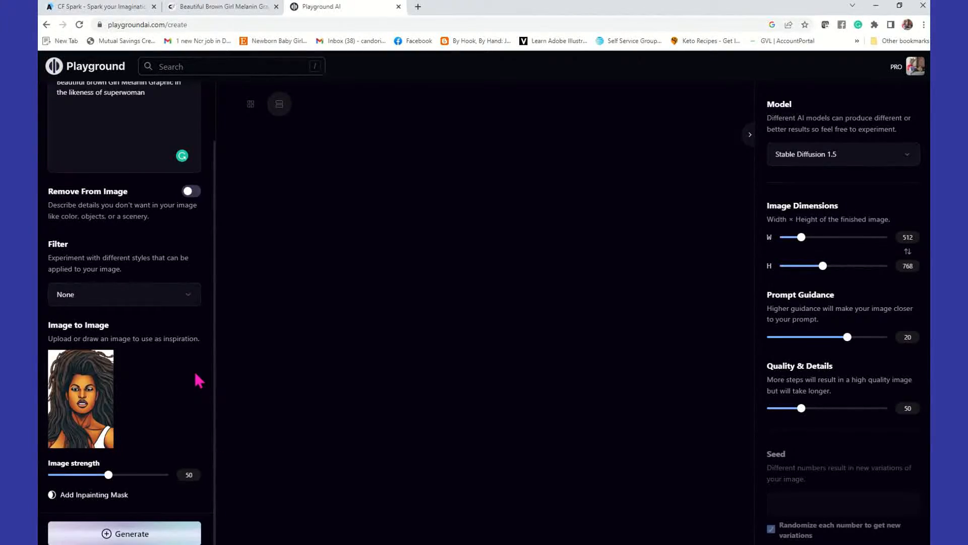
# Keep the filter at None, turn on Private Session and generate images from the prompt and uploaded graphic
pyautogui.click(183, 300)
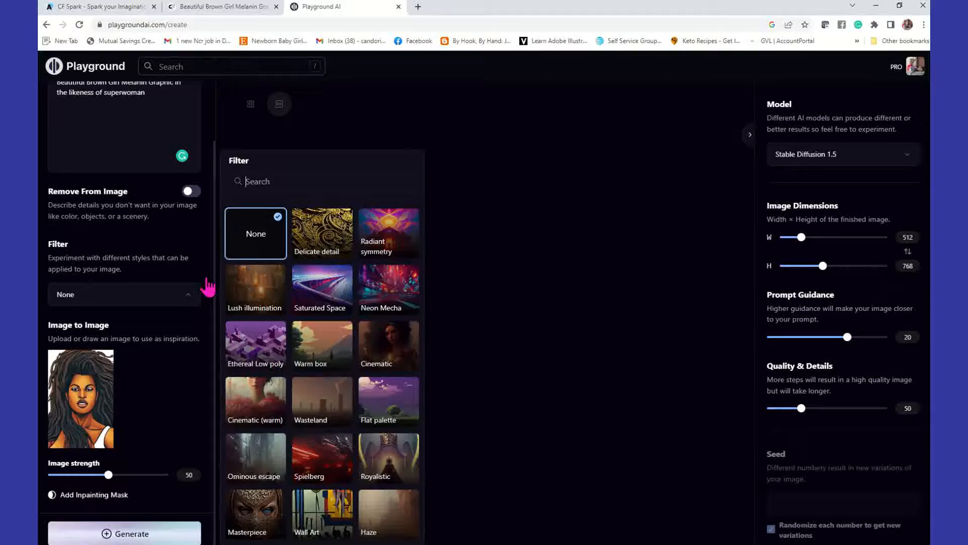
pyautogui.click(525, 358)
pyautogui.scroll(-3, 821, 432)
pyautogui.scroll(-1, 821, 432)
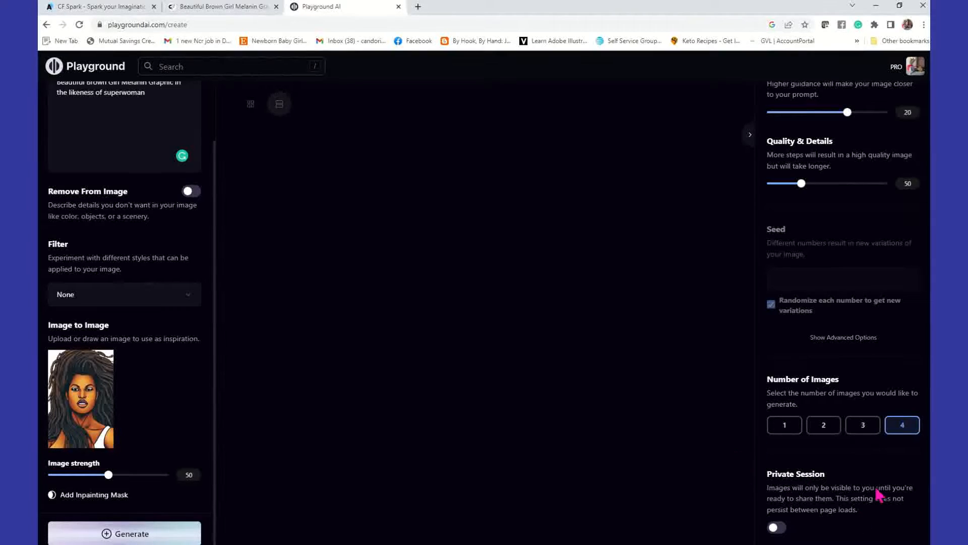
pyautogui.click(778, 527)
pyautogui.click(169, 539)
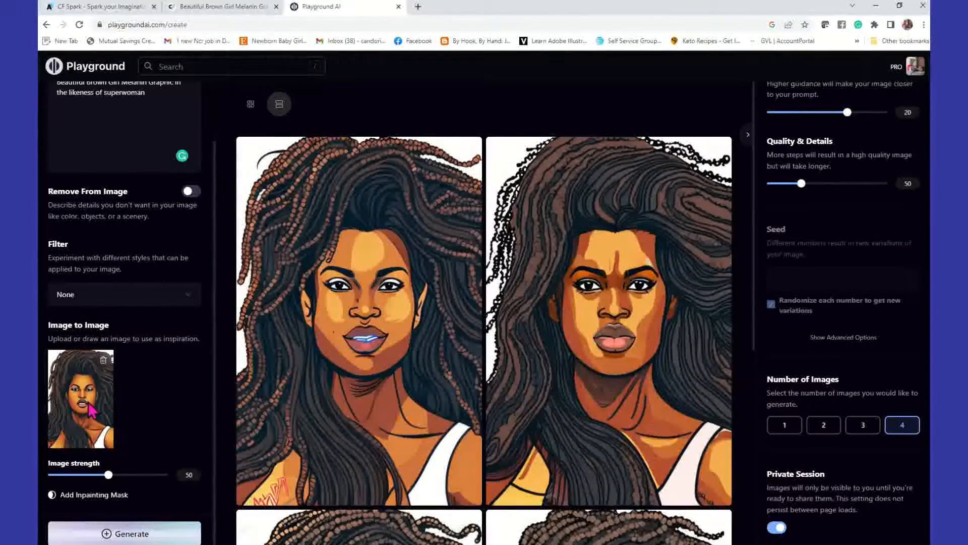
# Compare the generated superwoman variations with the uploaded inspiration image
pyautogui.scroll(-1, 416, 423)
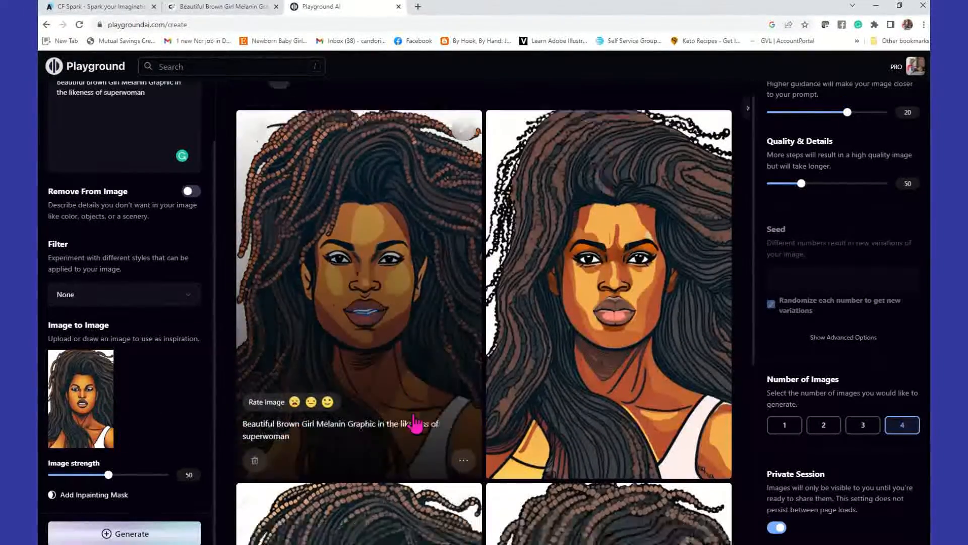
pyautogui.scroll(-5, 415, 424)
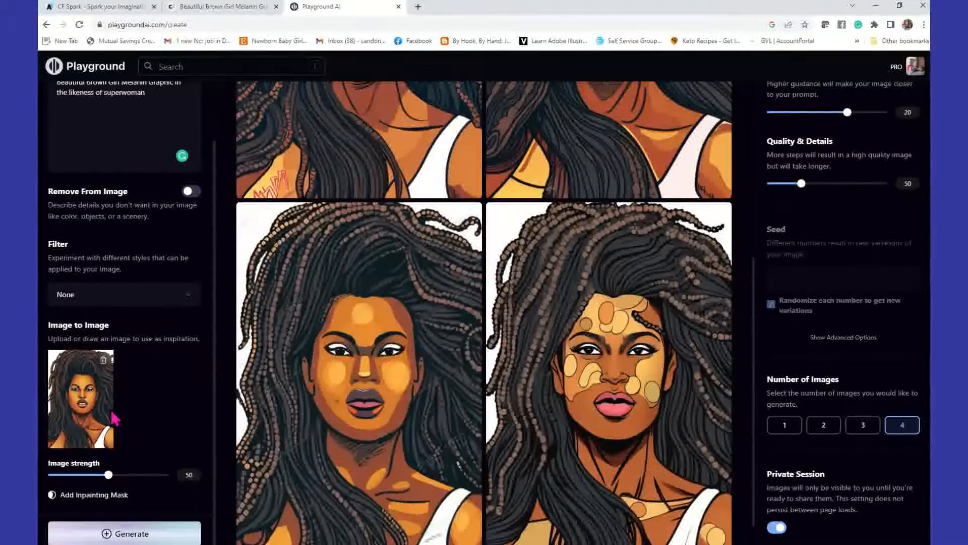
pyautogui.scroll(1, 497, 403)
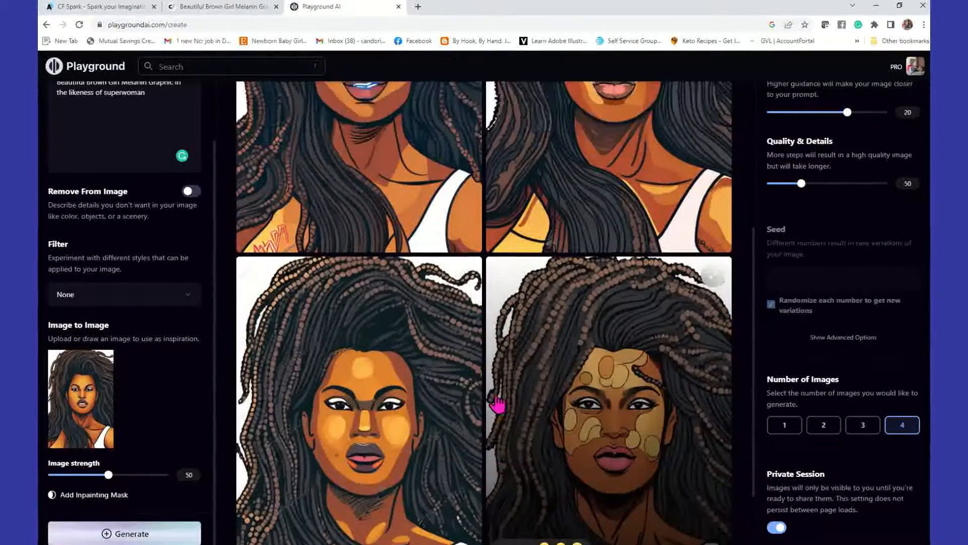
pyautogui.scroll(3, 498, 403)
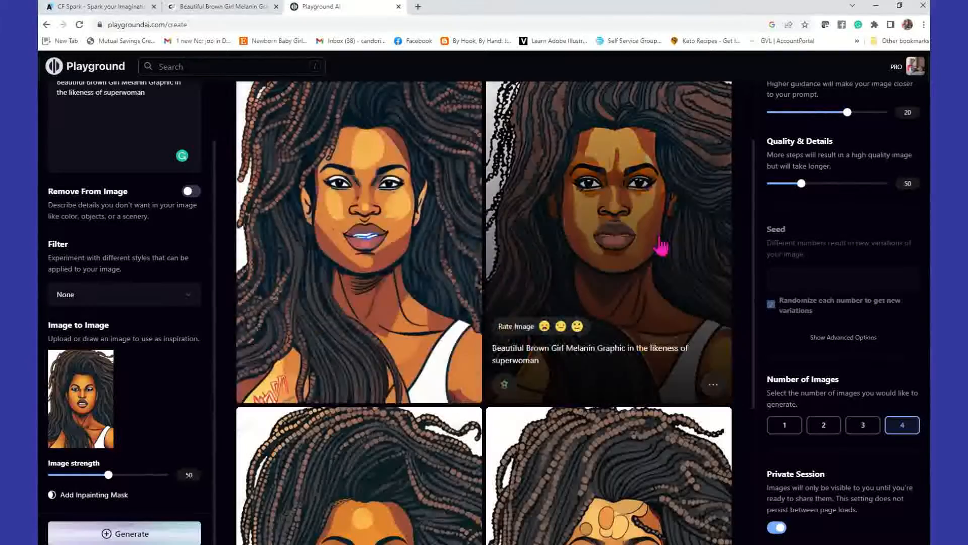
pyautogui.scroll(-3, 650, 290)
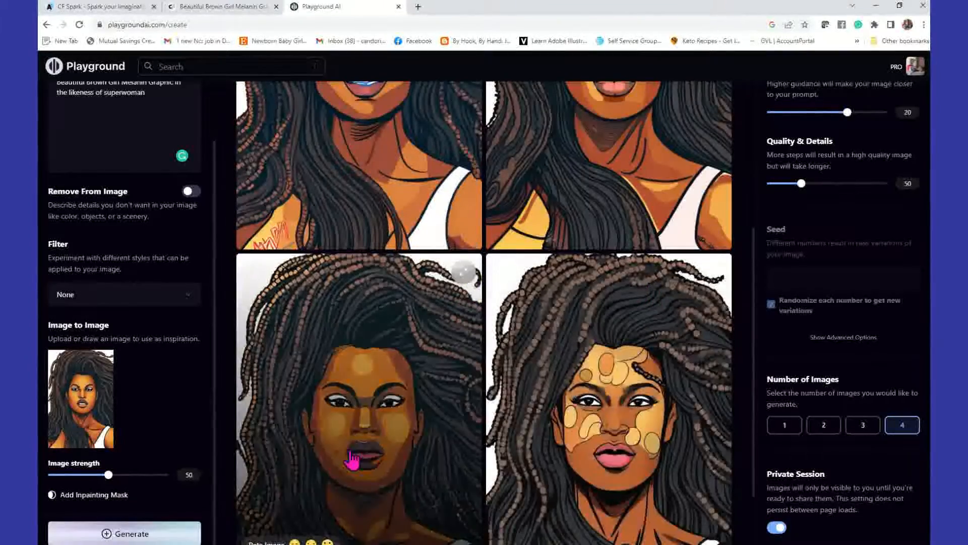
# Delete three of the four superwoman variations, keeping only the stern-looking portrait with loose black strands around the hair
pyautogui.scroll(-2, 600, 439)
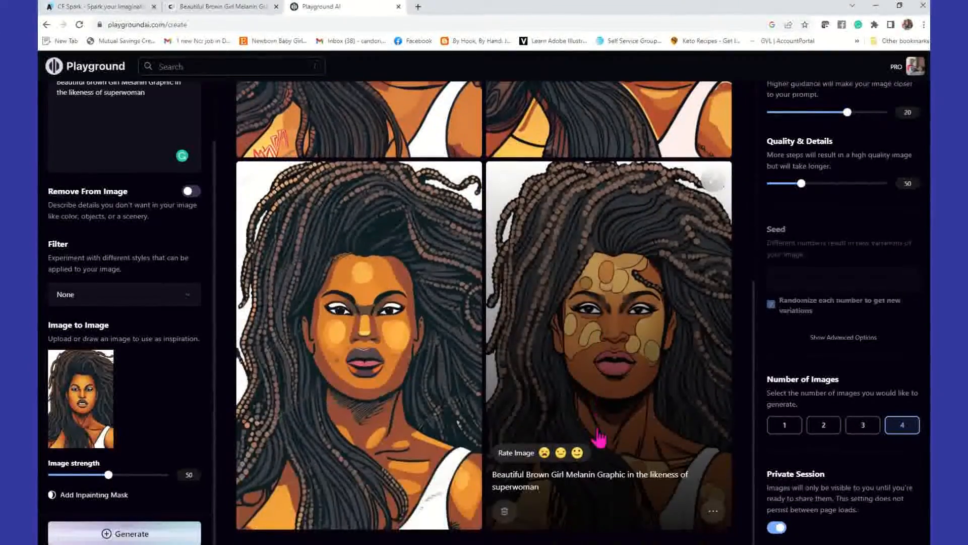
pyautogui.click(506, 517)
pyautogui.scroll(4, 362, 439)
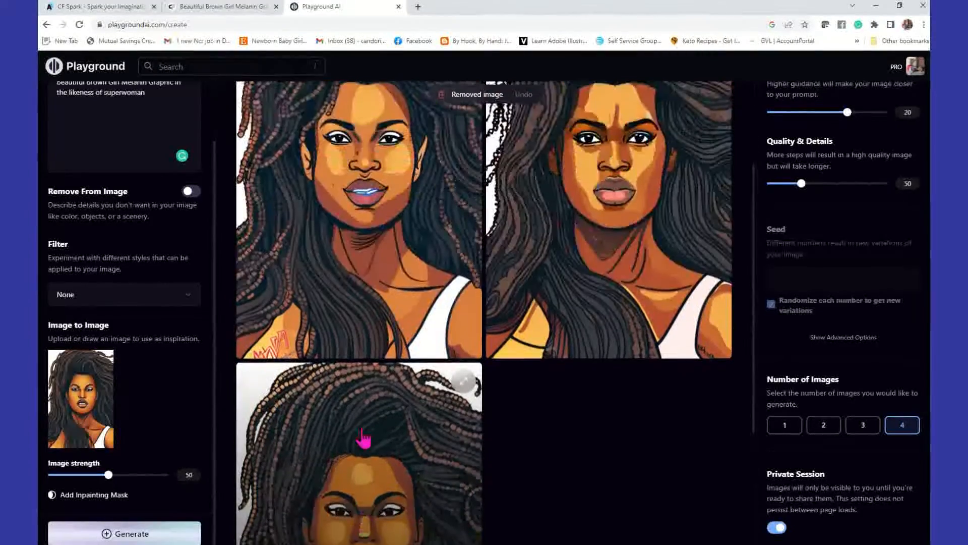
pyautogui.scroll(-4, 363, 439)
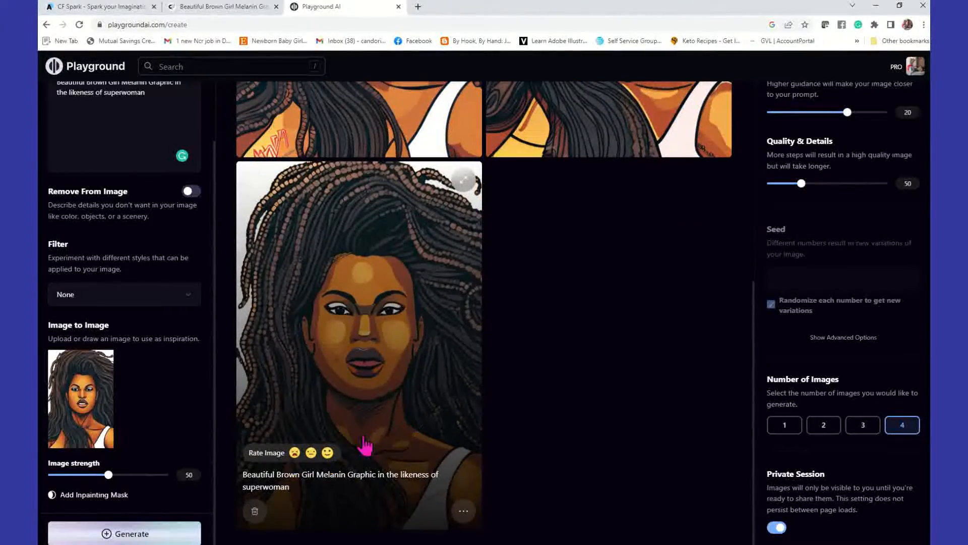
pyautogui.click(255, 510)
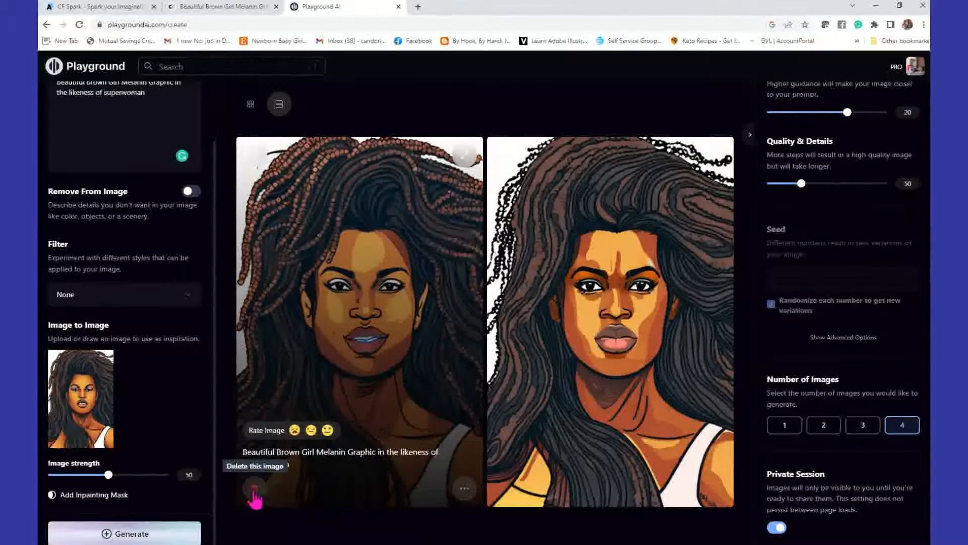
pyautogui.click(256, 500)
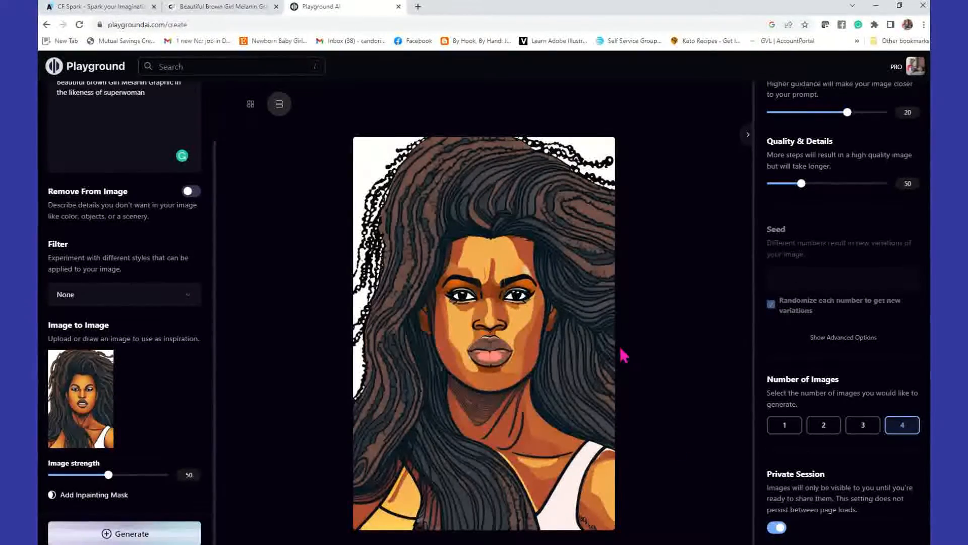
# Preview the remaining portrait upscaled by 4x and with its face corrected, closing each preview without downloading it
pyautogui.moveTo(571, 342)
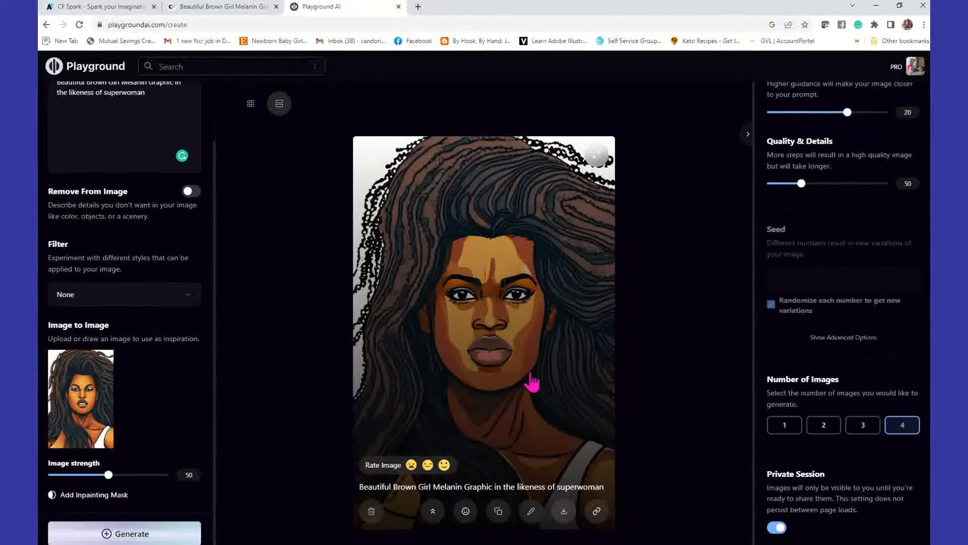
pyautogui.click(432, 512)
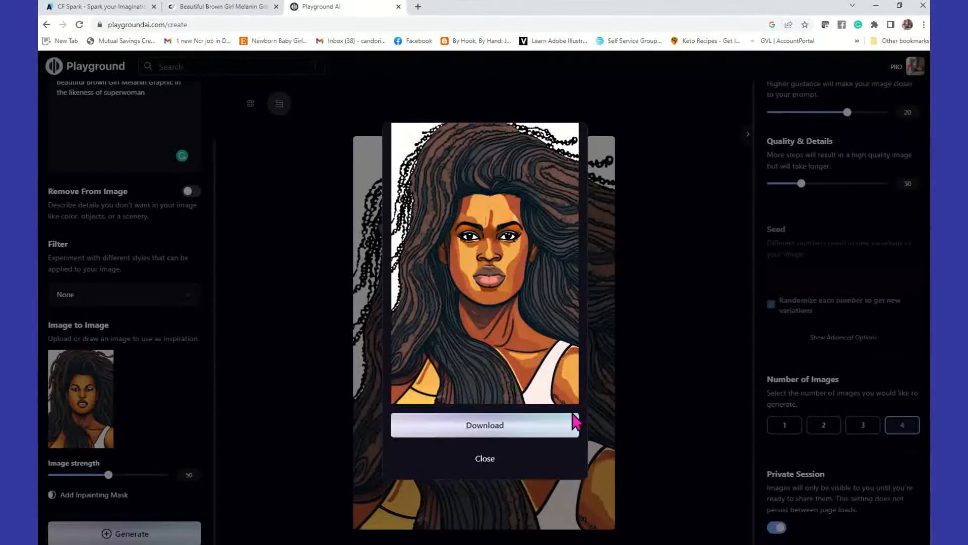
pyautogui.click(498, 461)
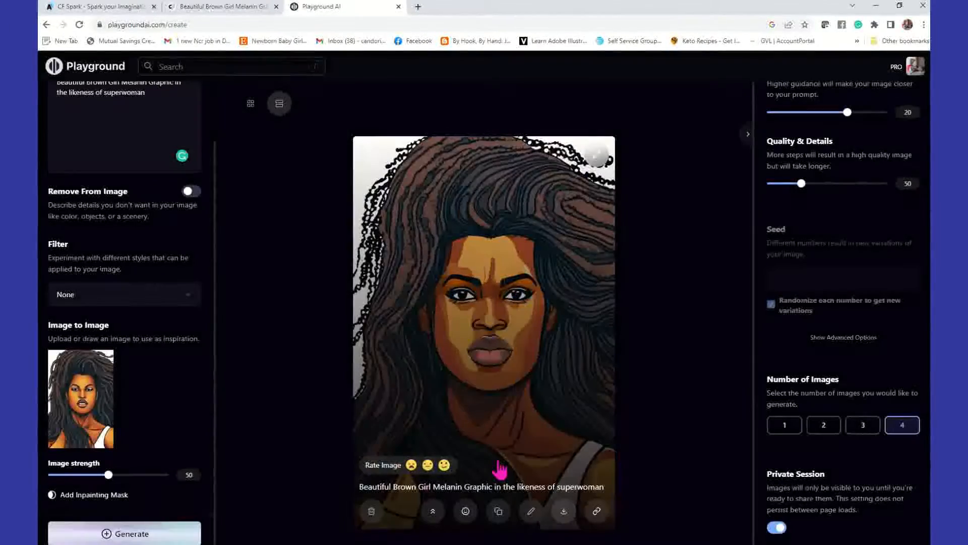
pyautogui.click(466, 511)
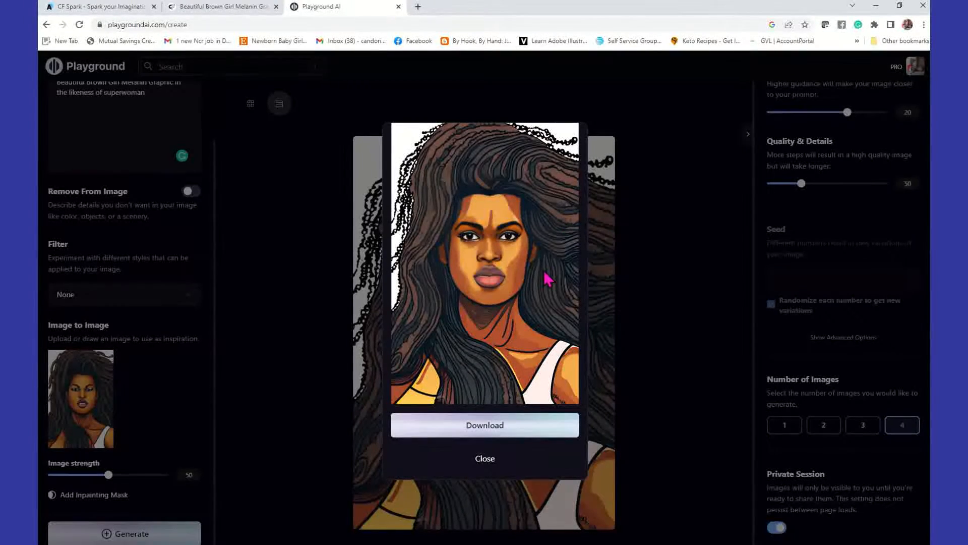
pyautogui.click(485, 468)
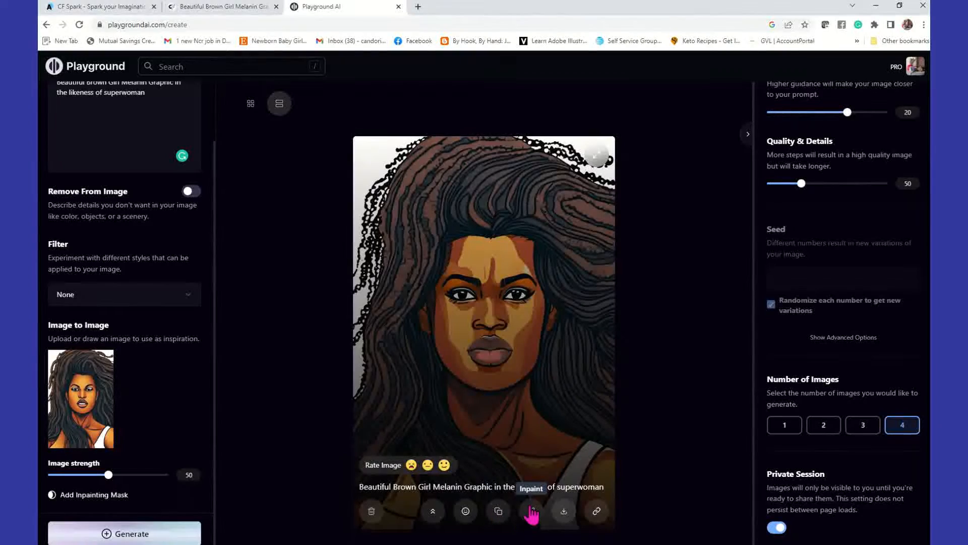
# Create four variations of the remaining stern-looking portrait
pyautogui.click(499, 512)
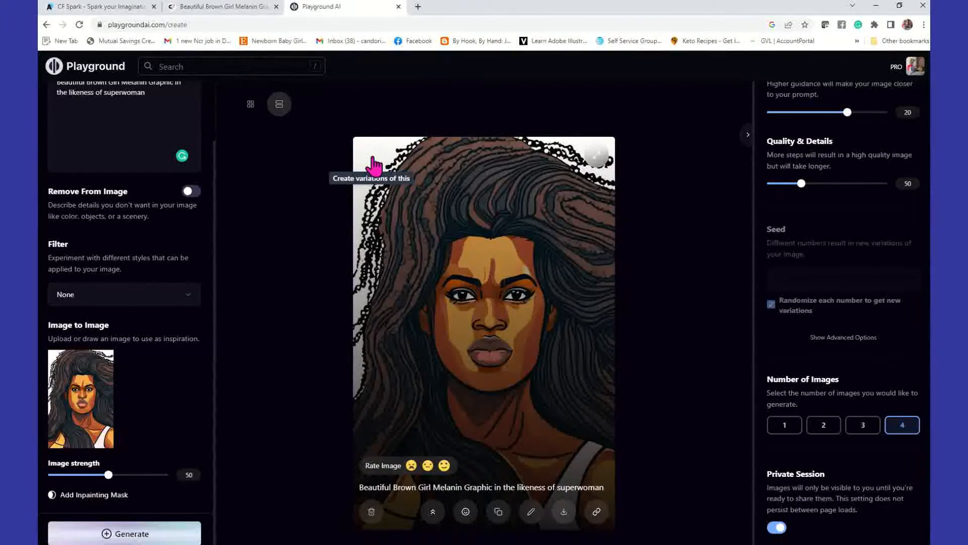
pyautogui.click(371, 164)
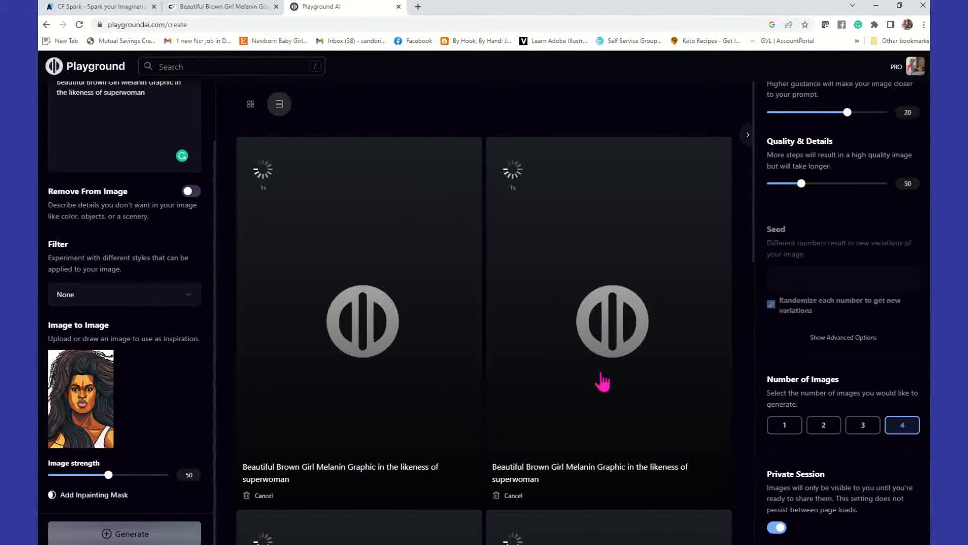
pyautogui.scroll(-6, 601, 374)
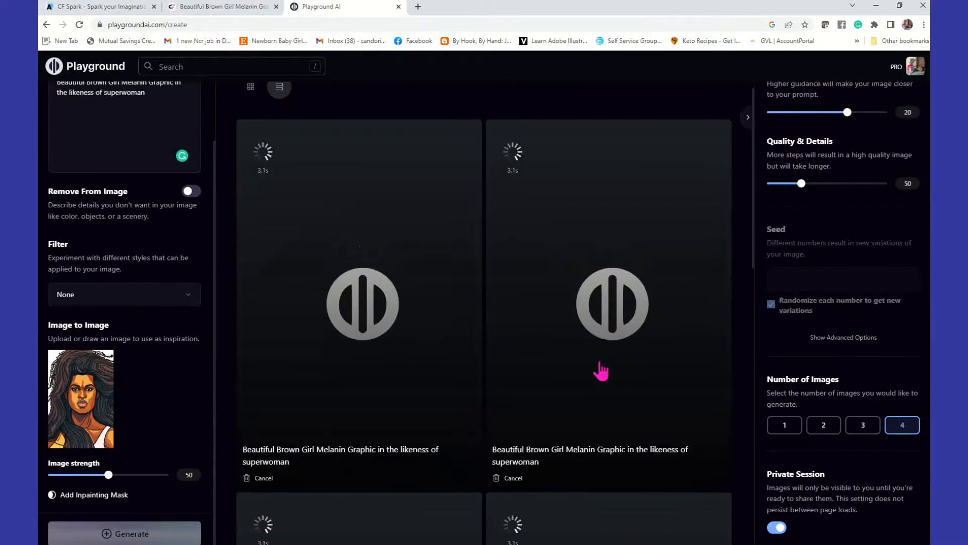
pyautogui.scroll(-4, 601, 371)
pyautogui.scroll(4, 602, 372)
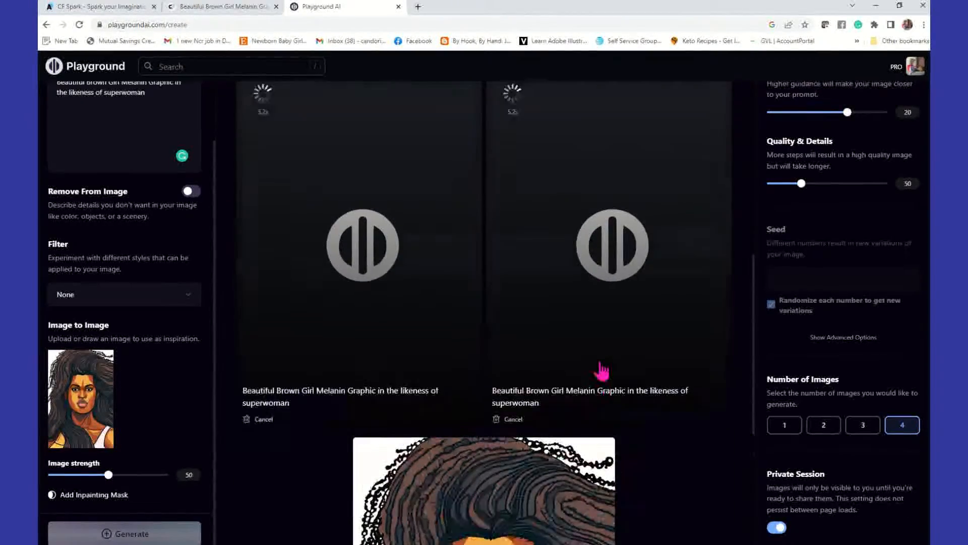
pyautogui.scroll(5, 601, 371)
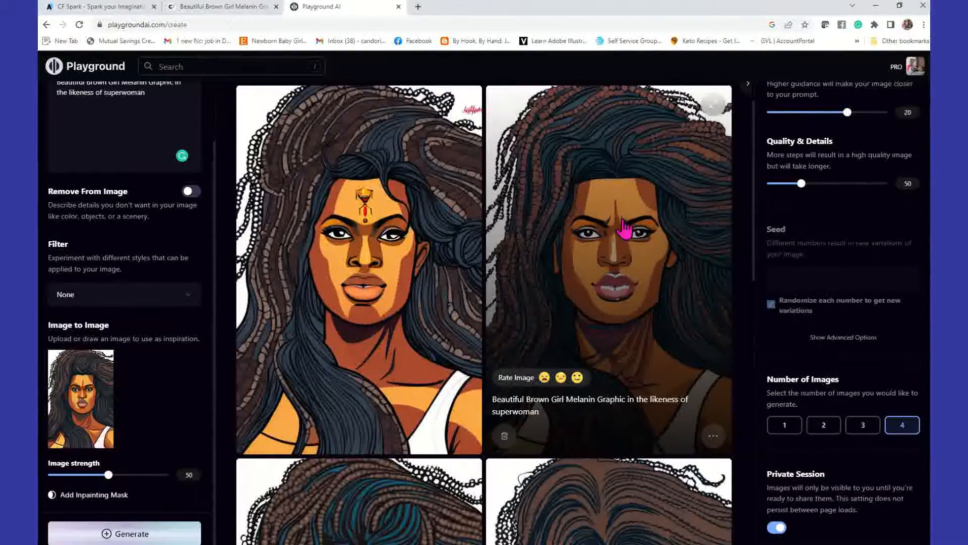
# Review the four new variations and delete them all, keeping only the source portrait
pyautogui.scroll(-1, 512, 282)
pyautogui.scroll(-4, 513, 291)
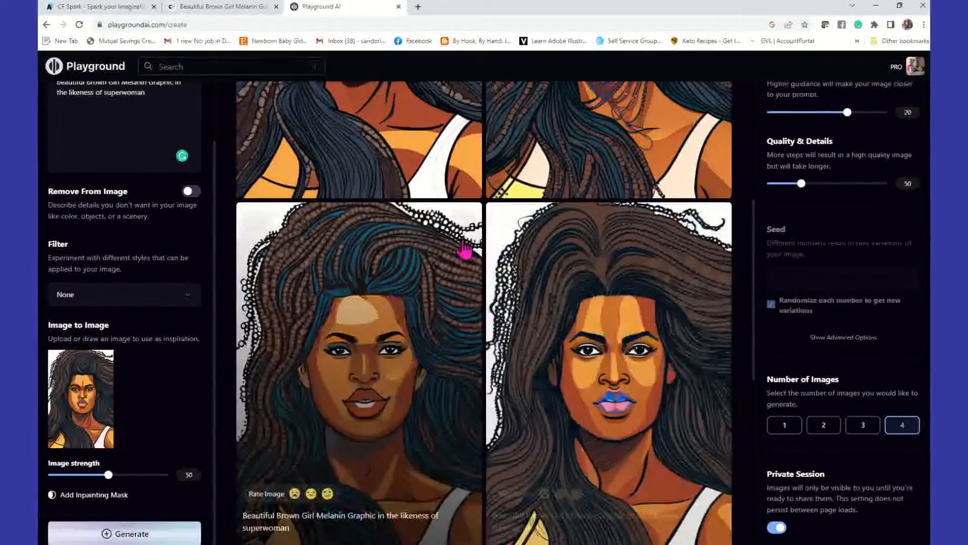
pyautogui.scroll(-7, 579, 242)
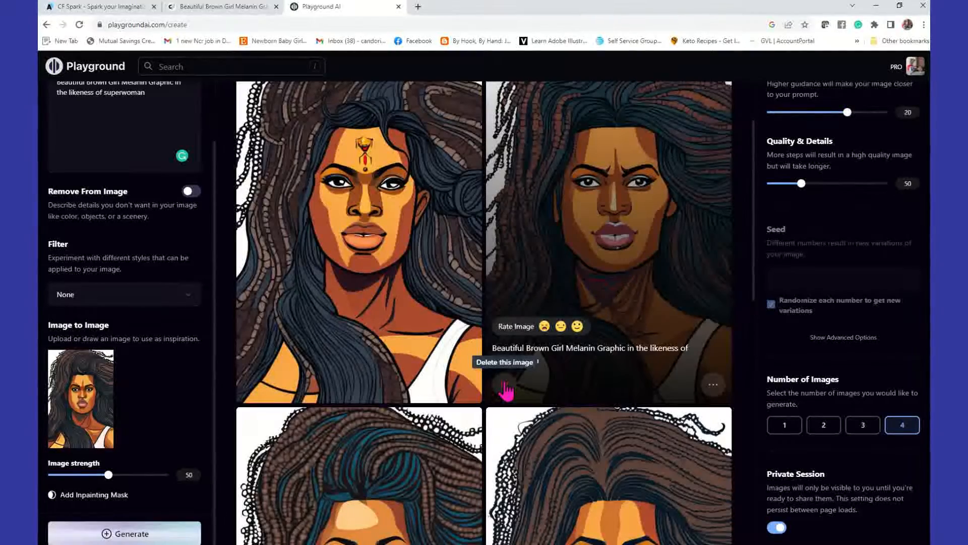
pyautogui.click(506, 391)
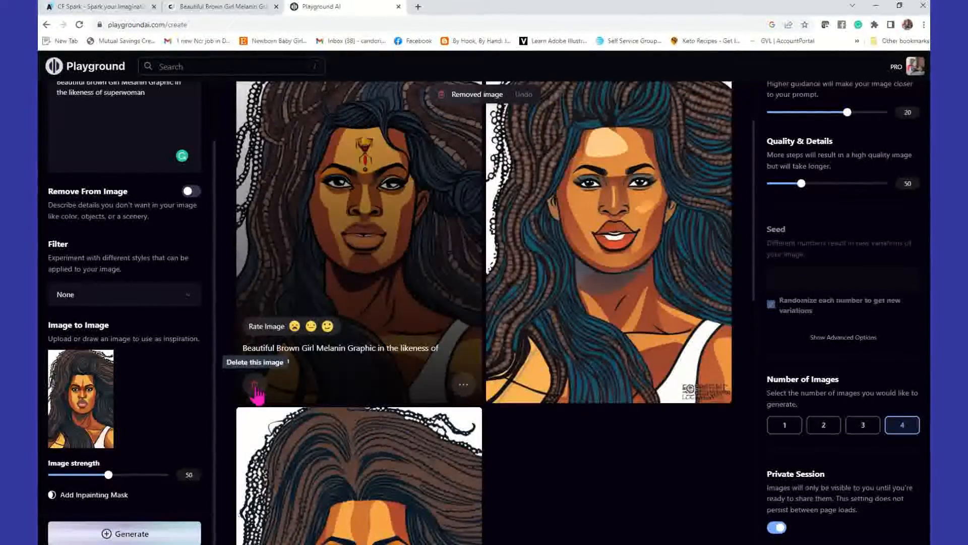
pyautogui.click(255, 394)
pyautogui.click(255, 395)
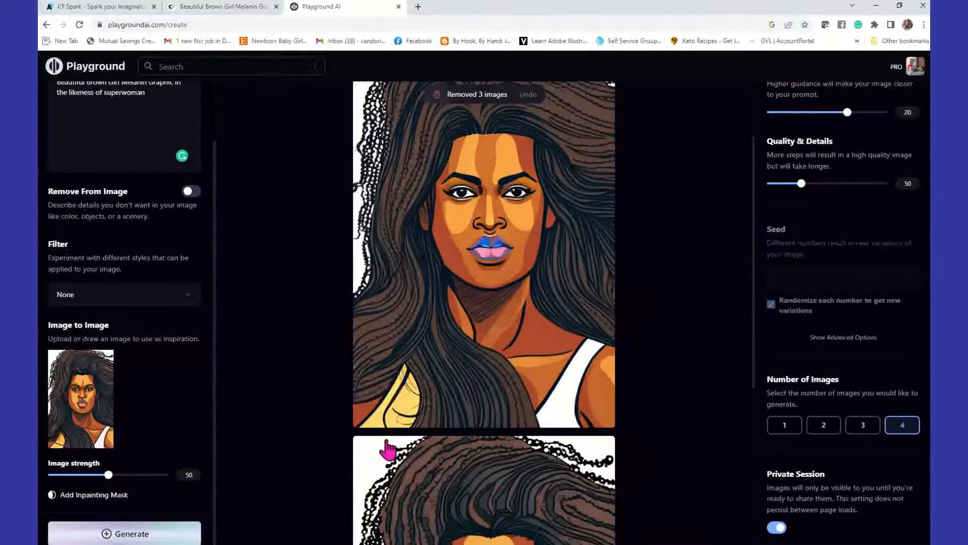
pyautogui.click(373, 419)
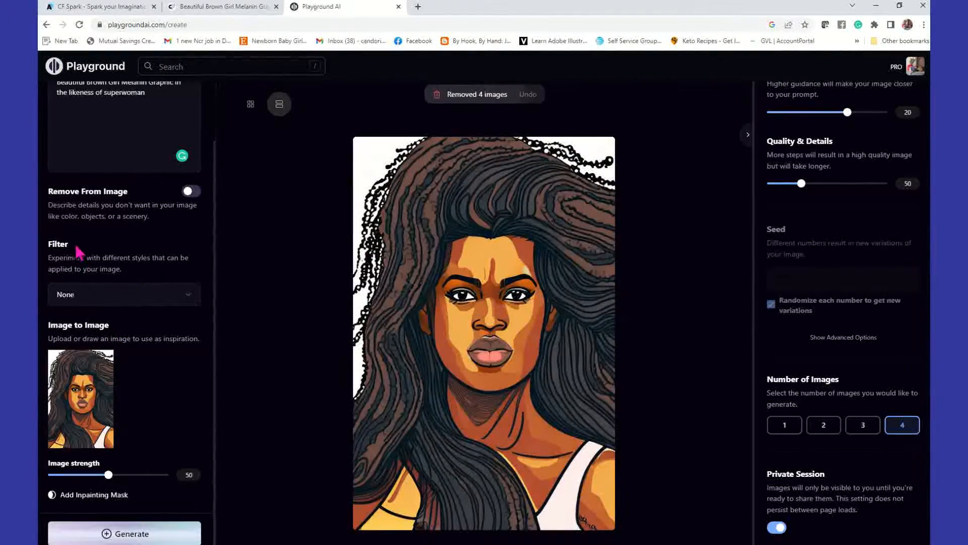
# Apply the Cinematic filter and generate four images from the same prompt and inspiration image
pyautogui.click(92, 304)
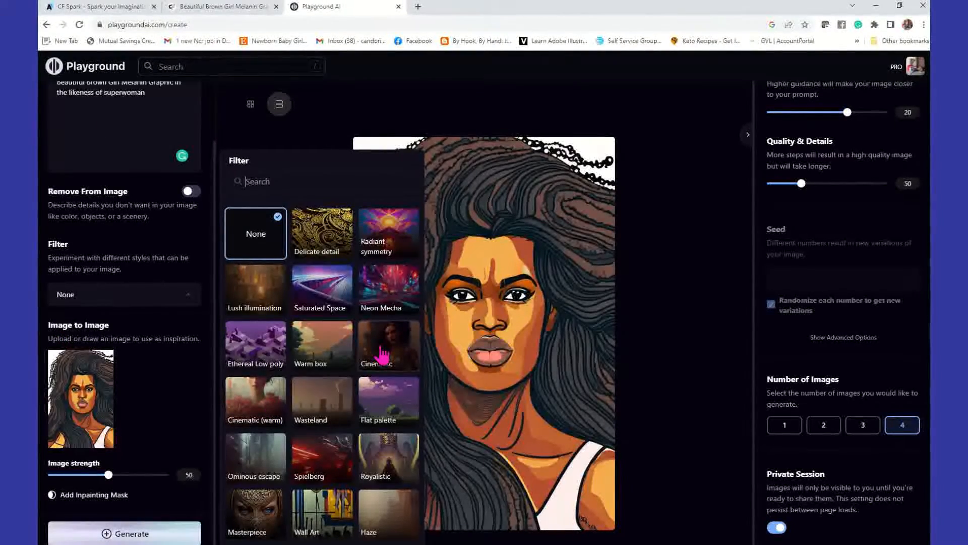
pyautogui.scroll(-1, 370, 454)
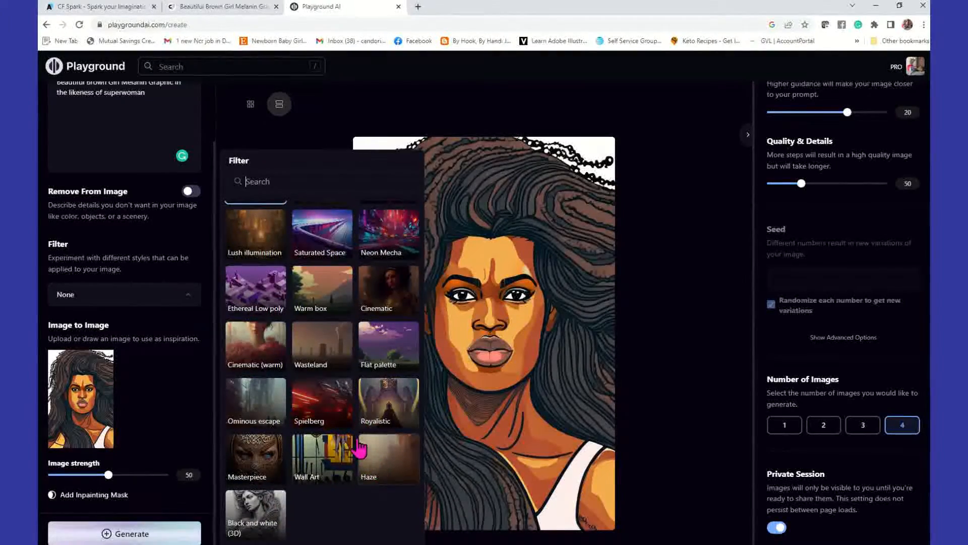
pyautogui.scroll(1, 373, 452)
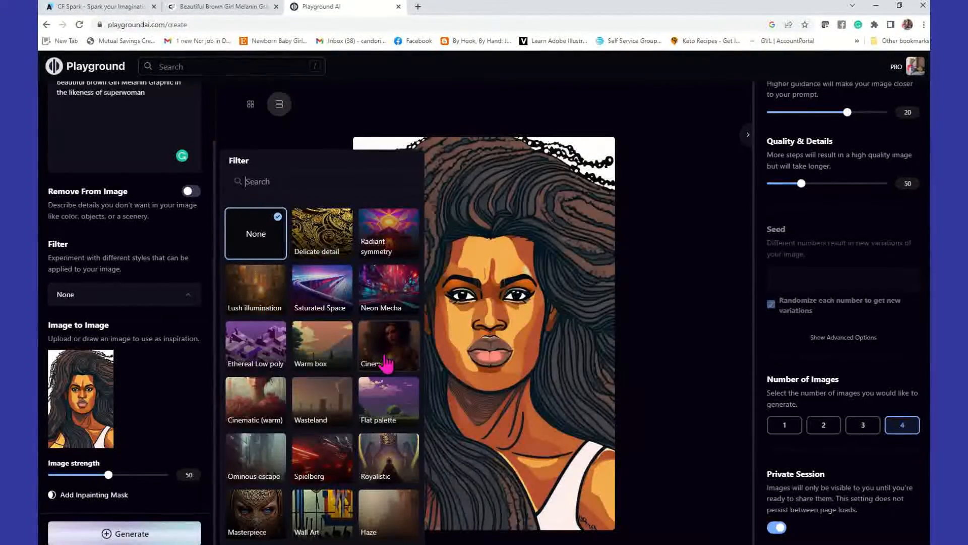
pyautogui.click(387, 363)
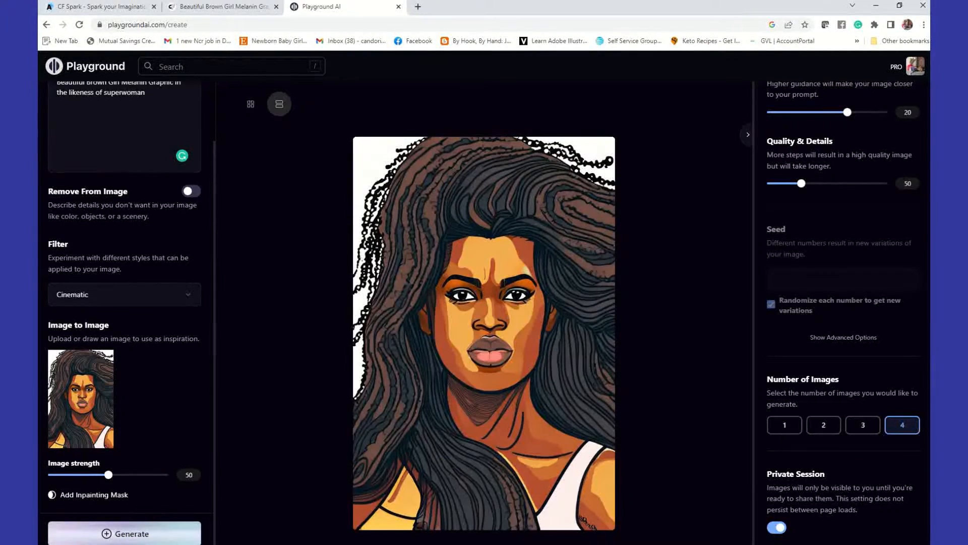
pyautogui.scroll(5, 887, 385)
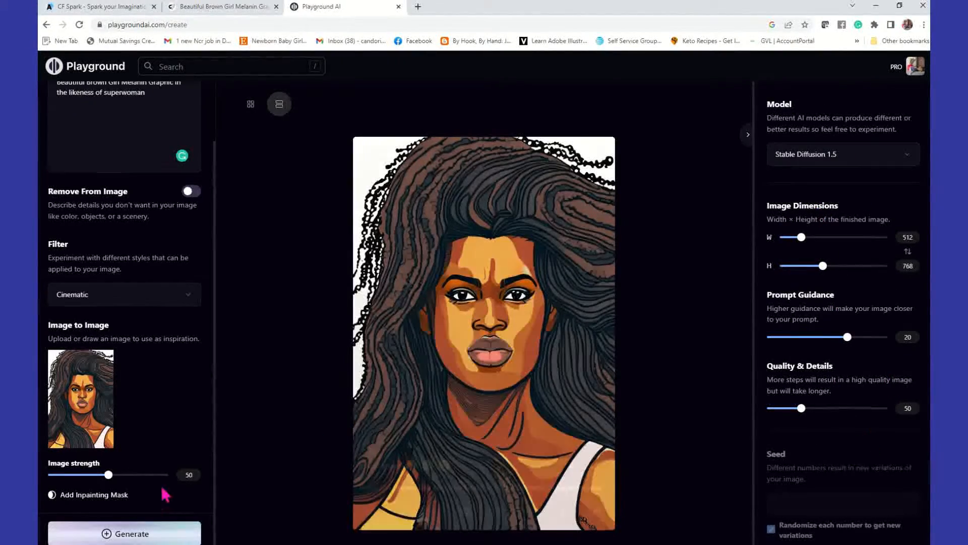
pyautogui.click(143, 536)
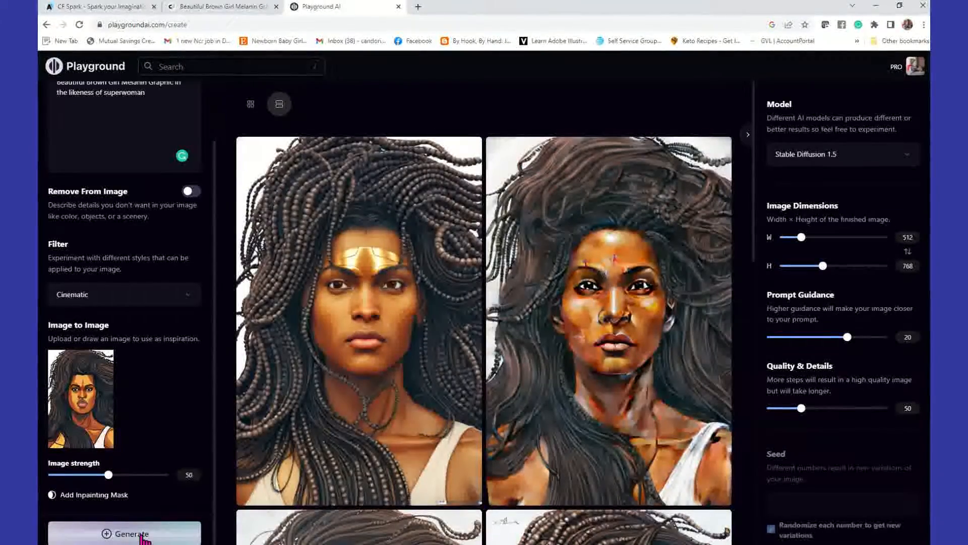
# Compare the four Cinematic portraits with one another
pyautogui.scroll(2, 135, 259)
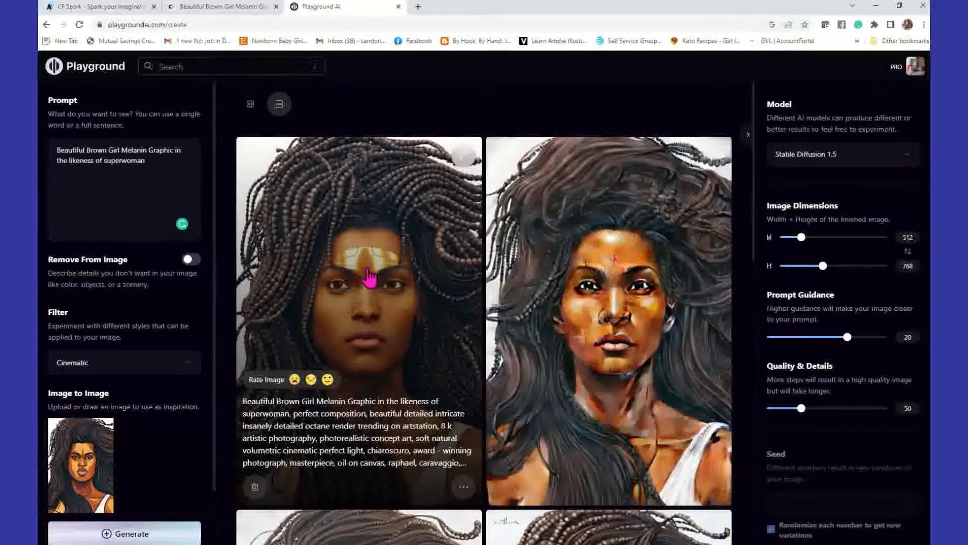
pyautogui.scroll(-5, 369, 279)
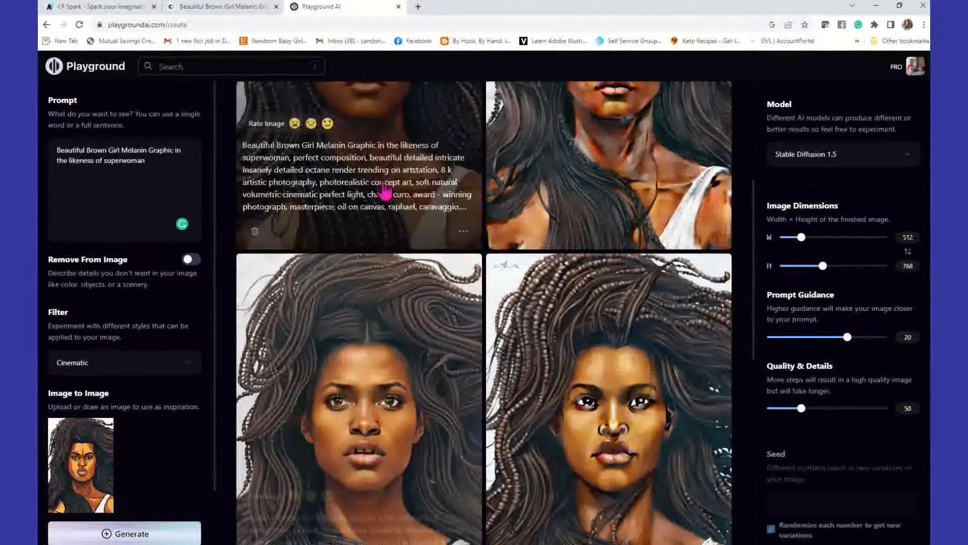
pyautogui.scroll(-3, 368, 431)
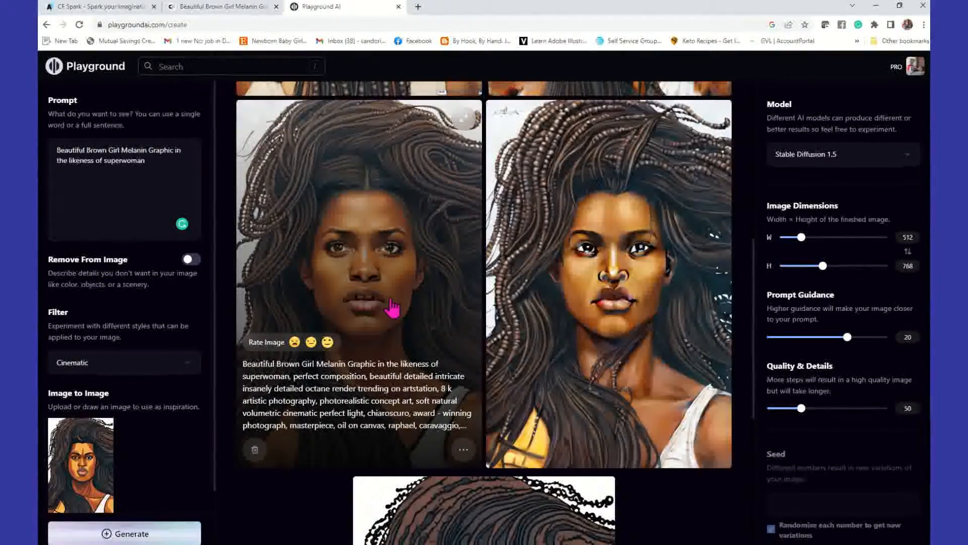
pyautogui.scroll(3, 628, 338)
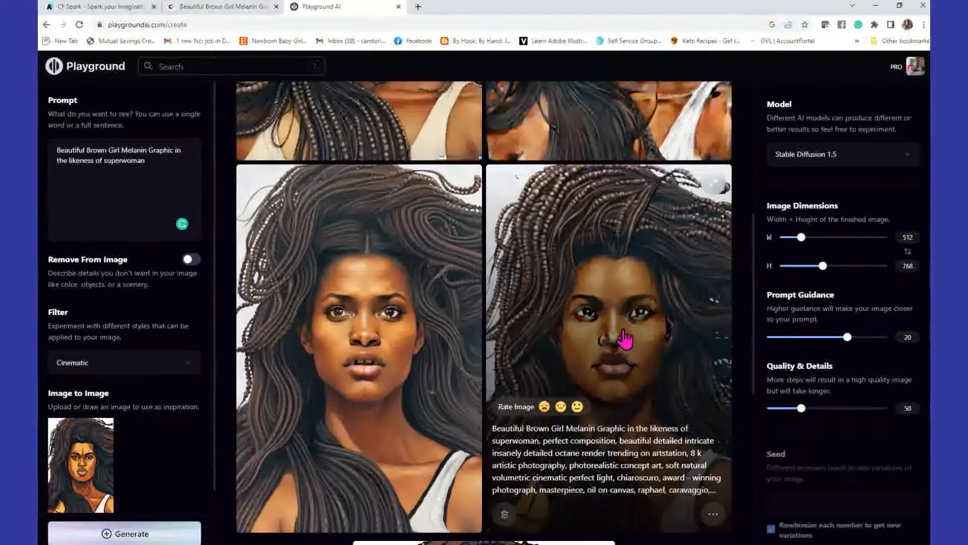
pyautogui.scroll(3, 641, 333)
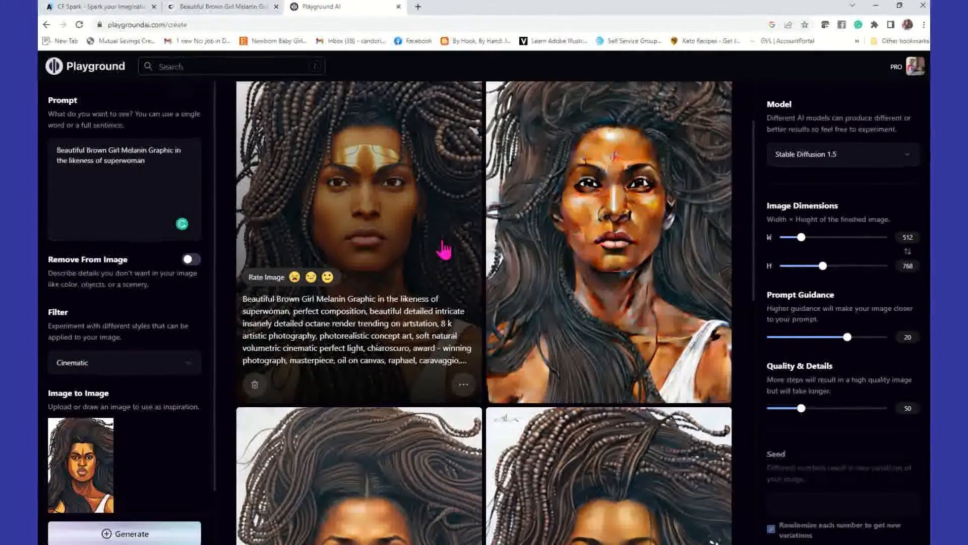
# Show the actions for the portrait with the gold forehead piece and examine the Image to Image and 4x upscale options
pyautogui.click(463, 388)
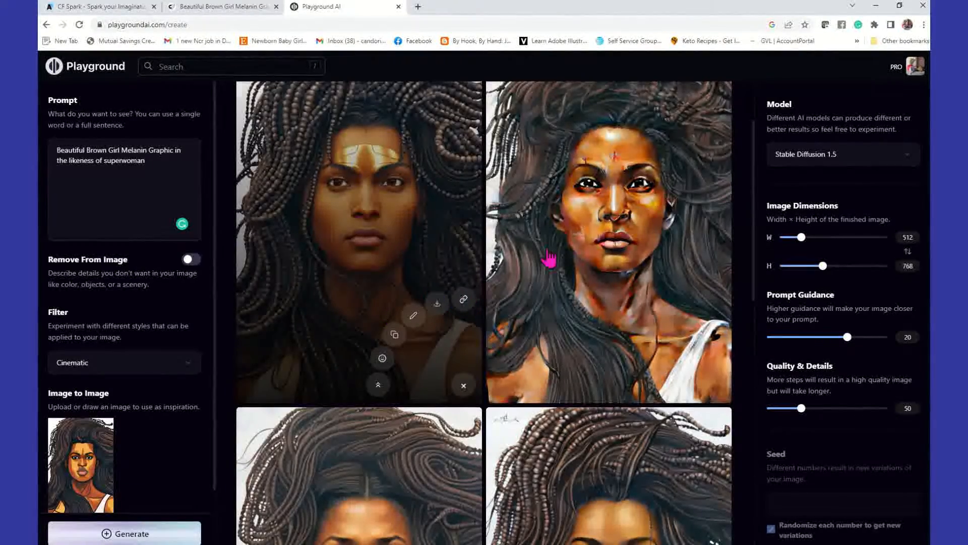
pyautogui.moveTo(625, 306)
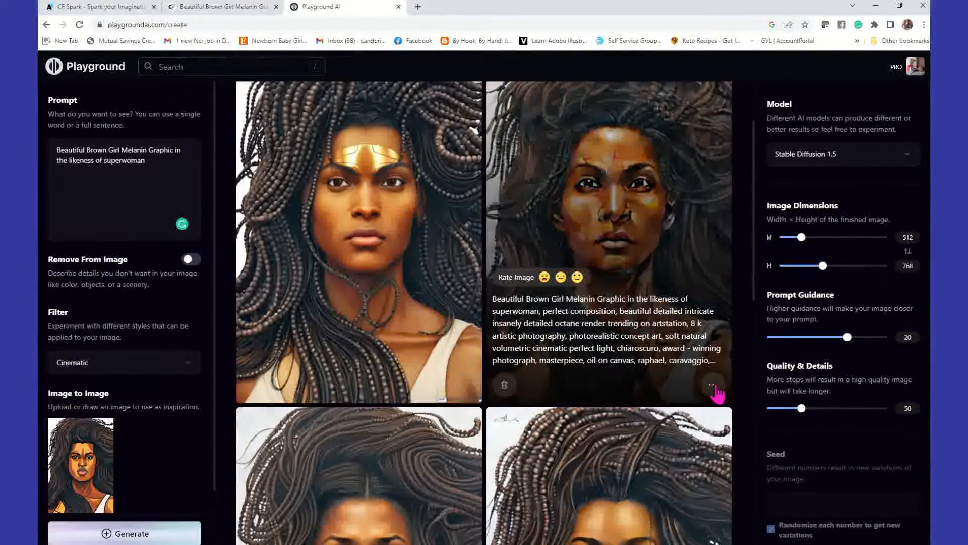
pyautogui.moveTo(353, 225)
pyautogui.scroll(-1, 401, 353)
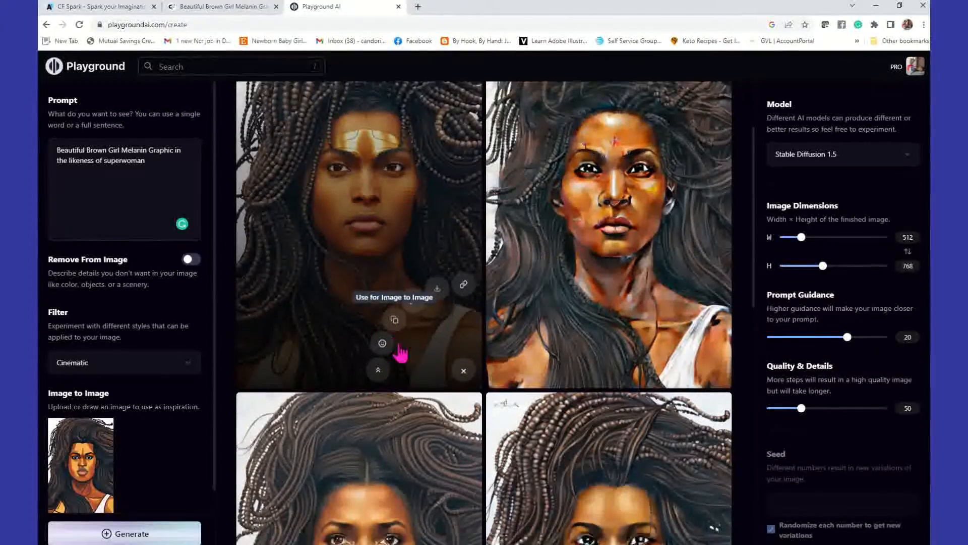
pyautogui.scroll(-2, 401, 353)
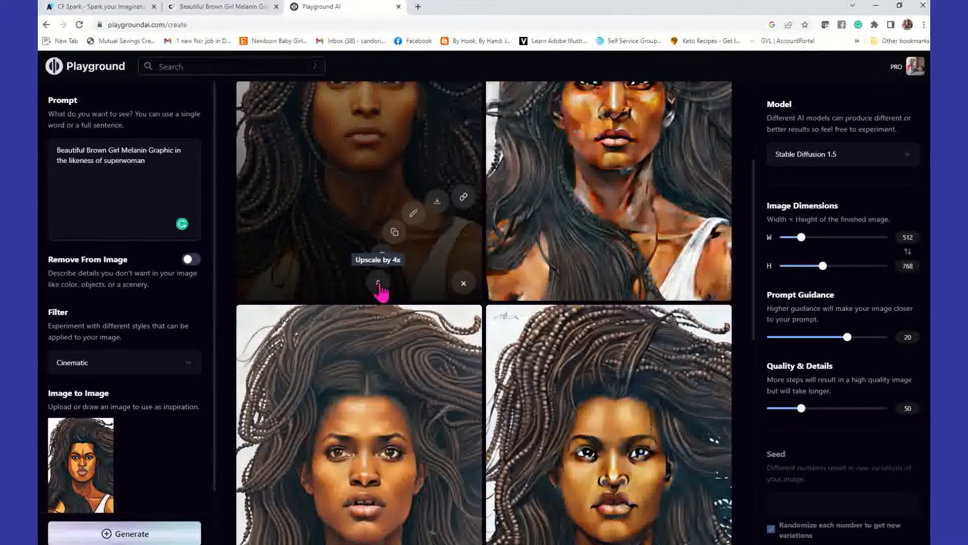
# Preview the 4x upscale and the face restoration of the portrait with the gold forehead piece, closing each result without downloading
pyautogui.click(379, 287)
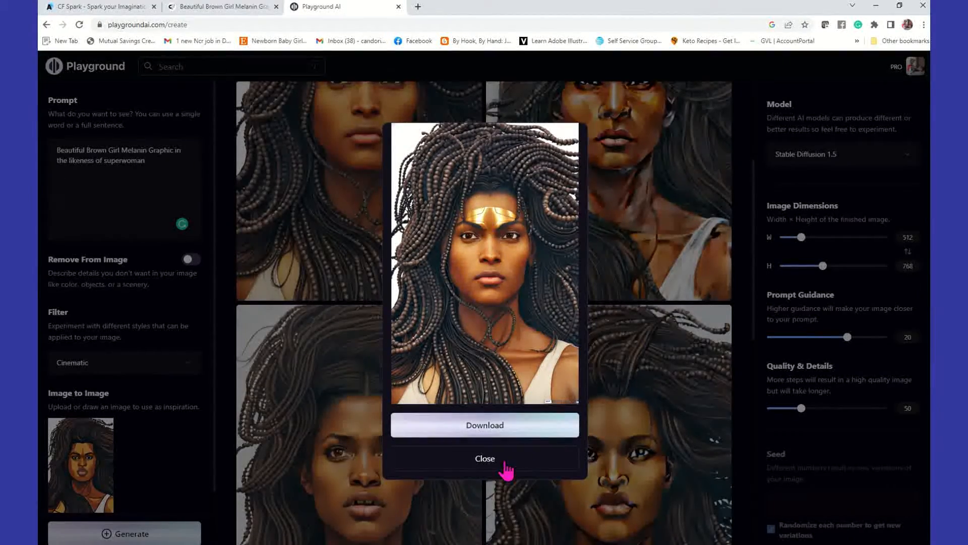
pyautogui.click(506, 465)
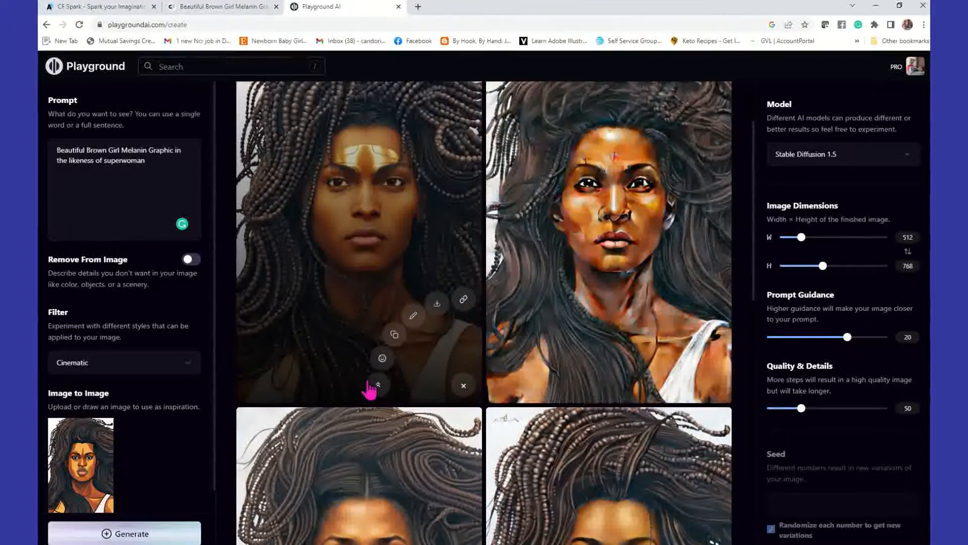
pyautogui.click(382, 359)
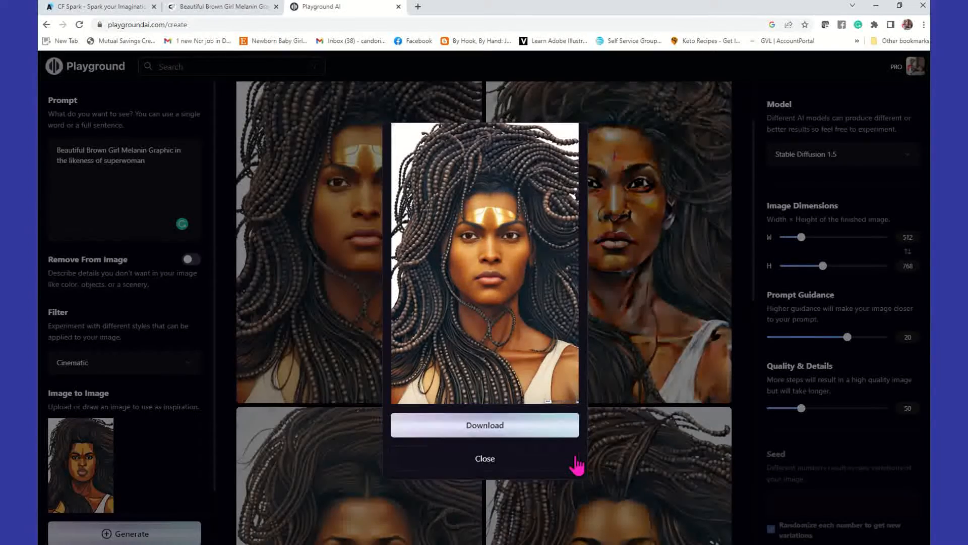
pyautogui.click(511, 466)
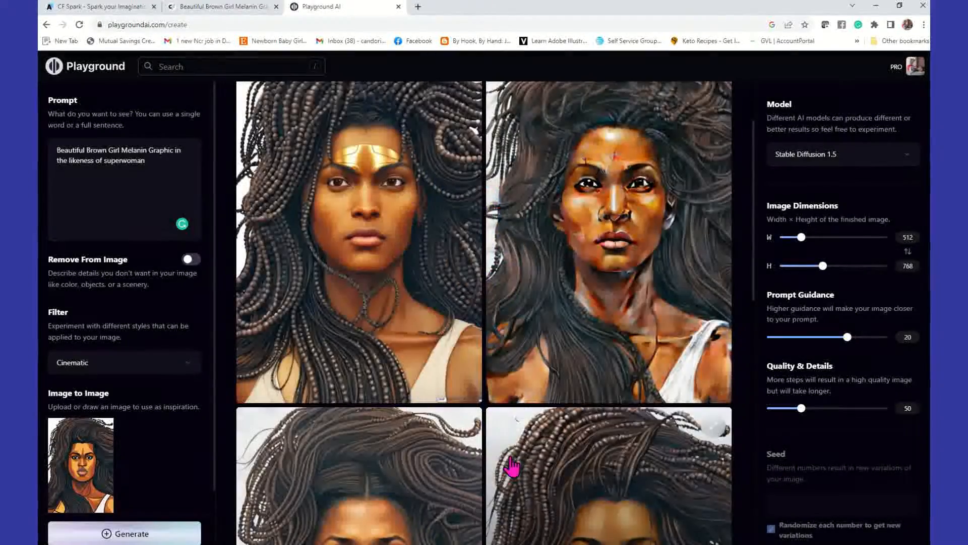
# Make the portrait with the gold forehead piece the new Image to Image inspiration and generate one image from it
pyautogui.moveTo(339, 192)
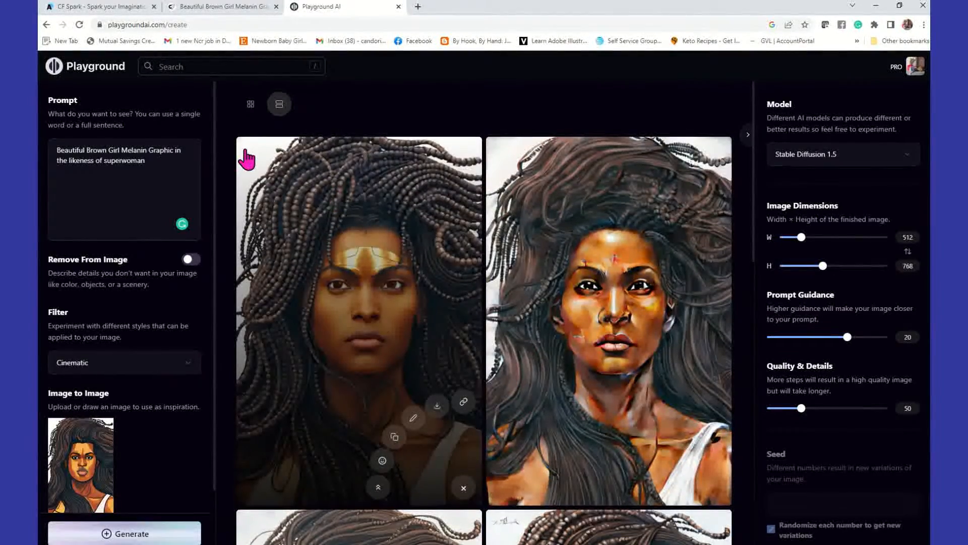
pyautogui.scroll(-4, 790, 394)
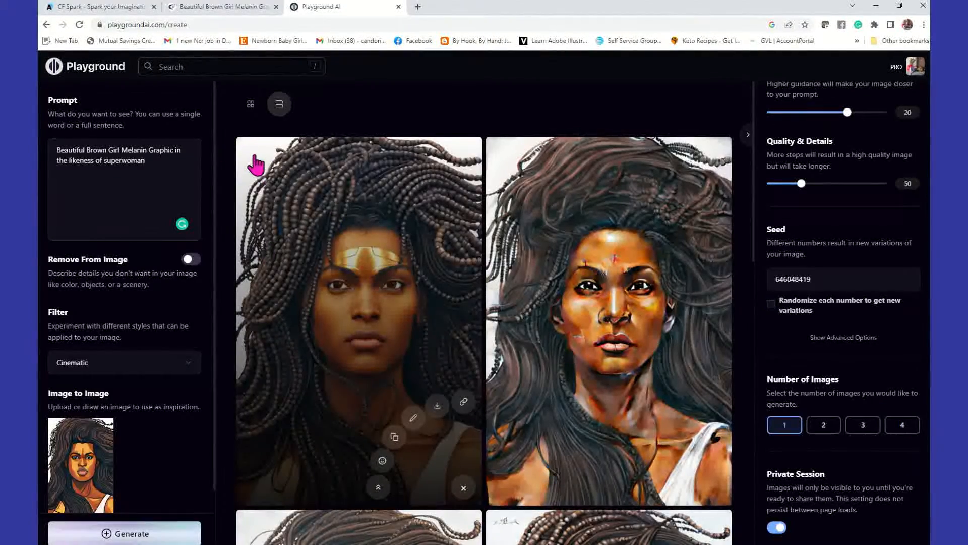
pyautogui.scroll(-2, 301, 295)
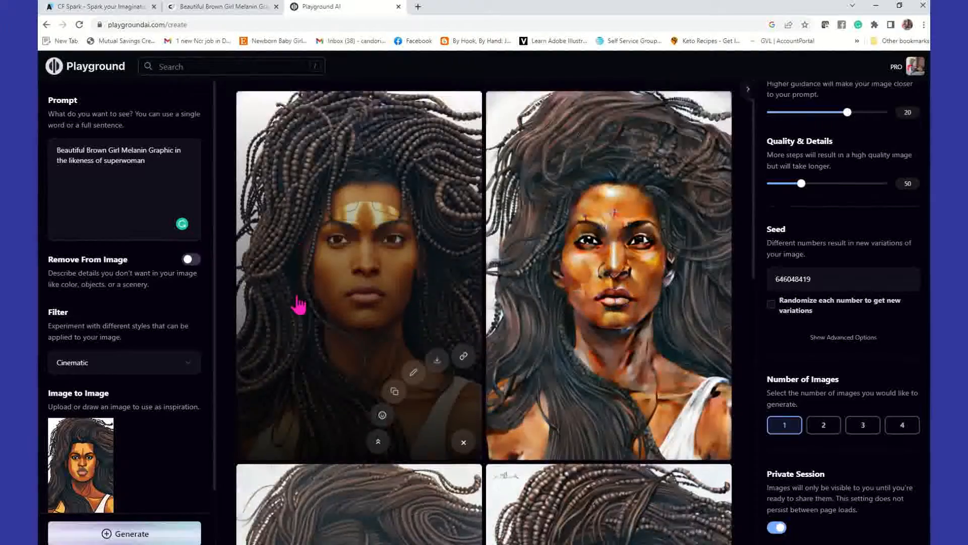
pyautogui.scroll(2, 299, 298)
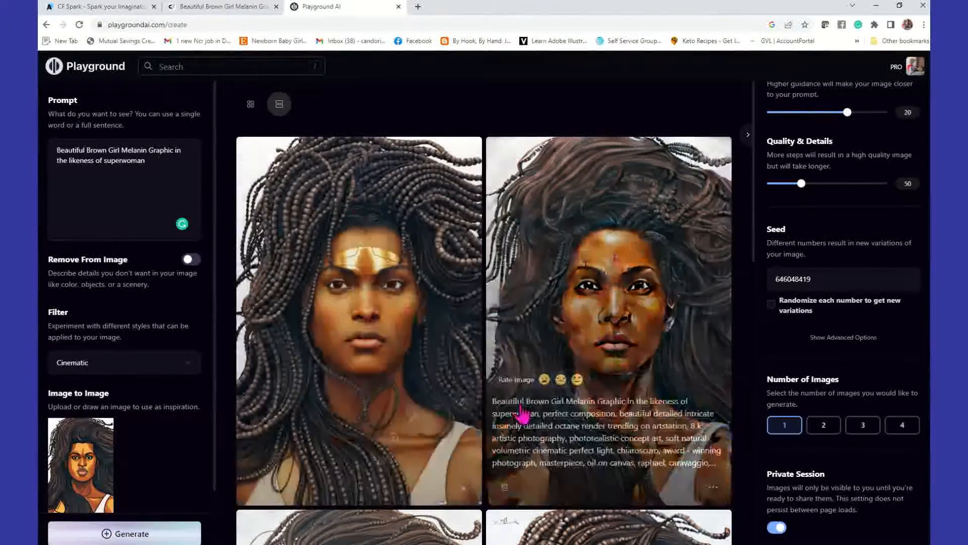
pyautogui.scroll(-3, 577, 429)
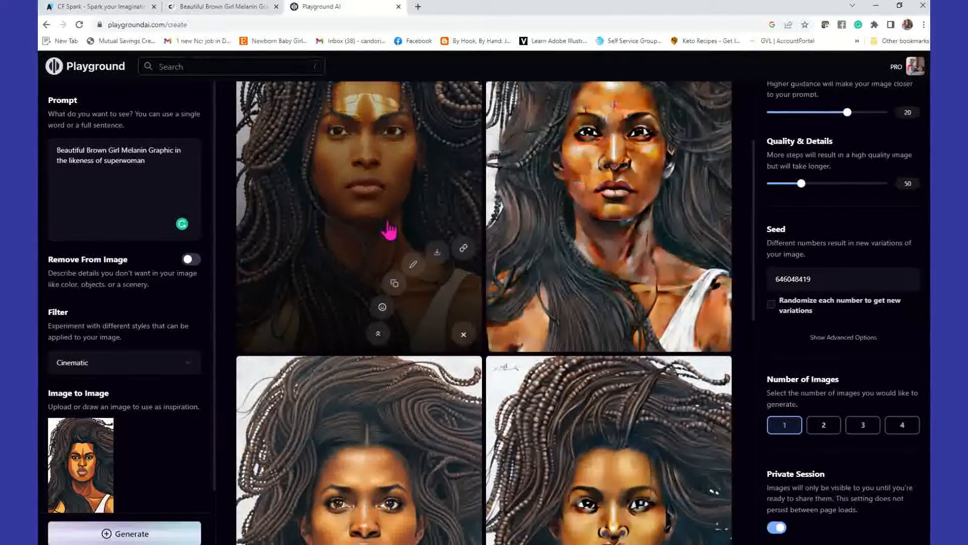
pyautogui.scroll(1, 394, 232)
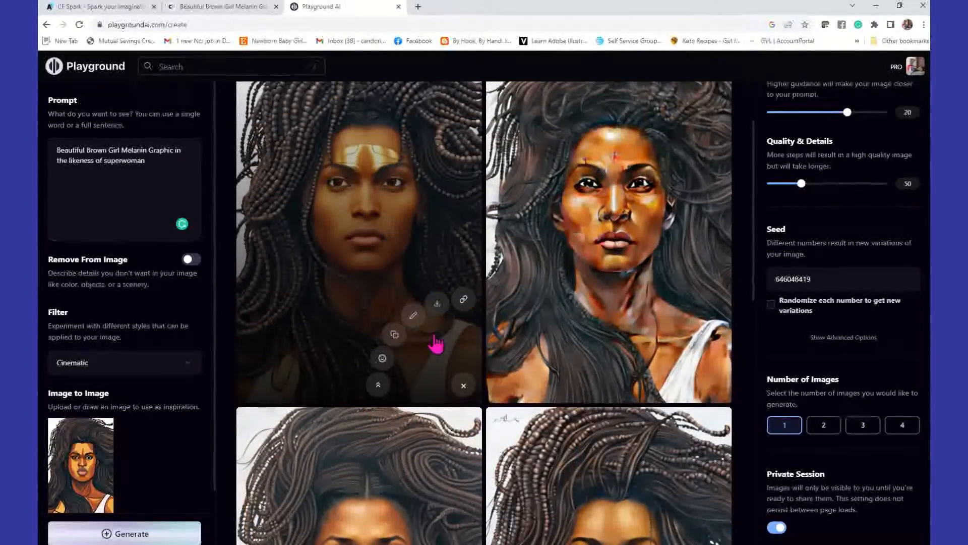
pyautogui.click(394, 334)
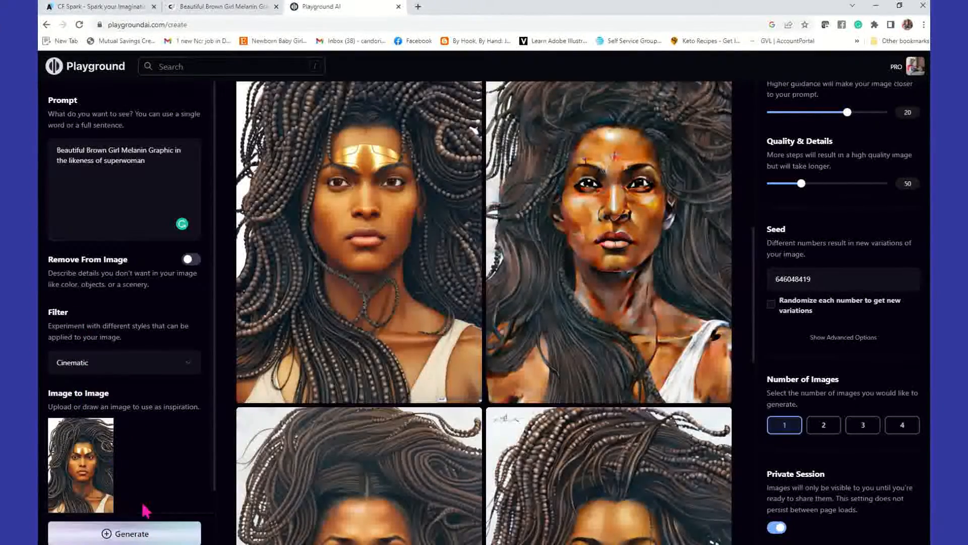
pyautogui.moveTo(339, 368)
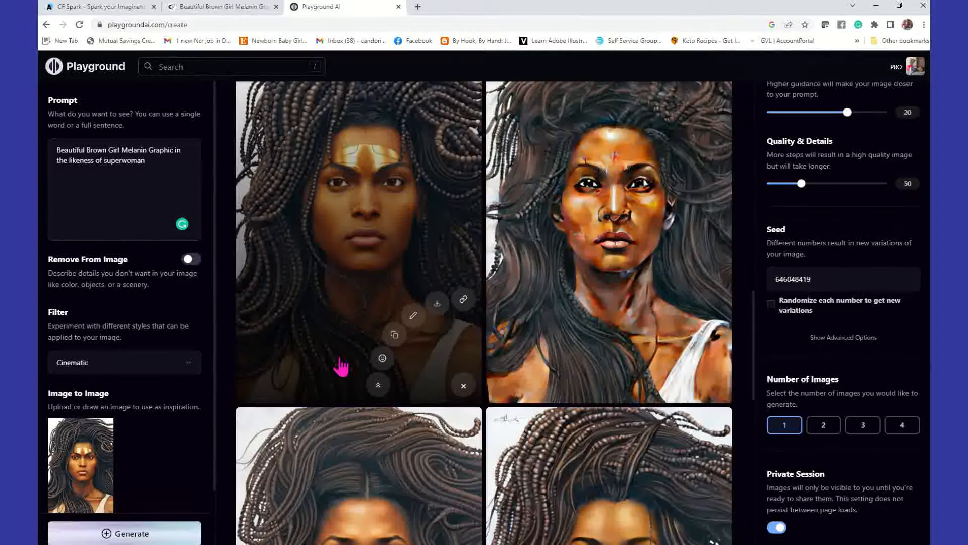
# Review the single-image results, set the number of images to 4 and generate again from the gold-forehead inspiration image
pyautogui.scroll(6, 497, 346)
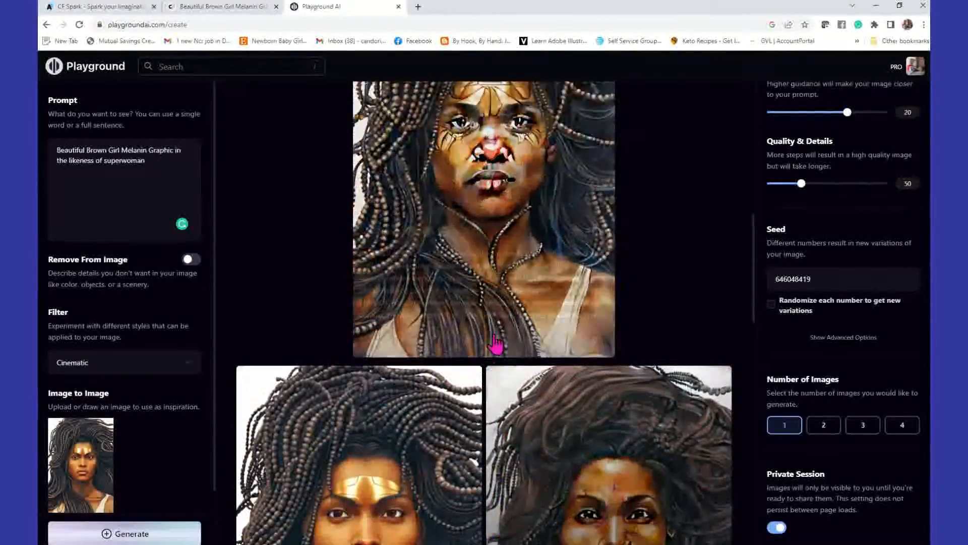
pyautogui.scroll(10, 497, 346)
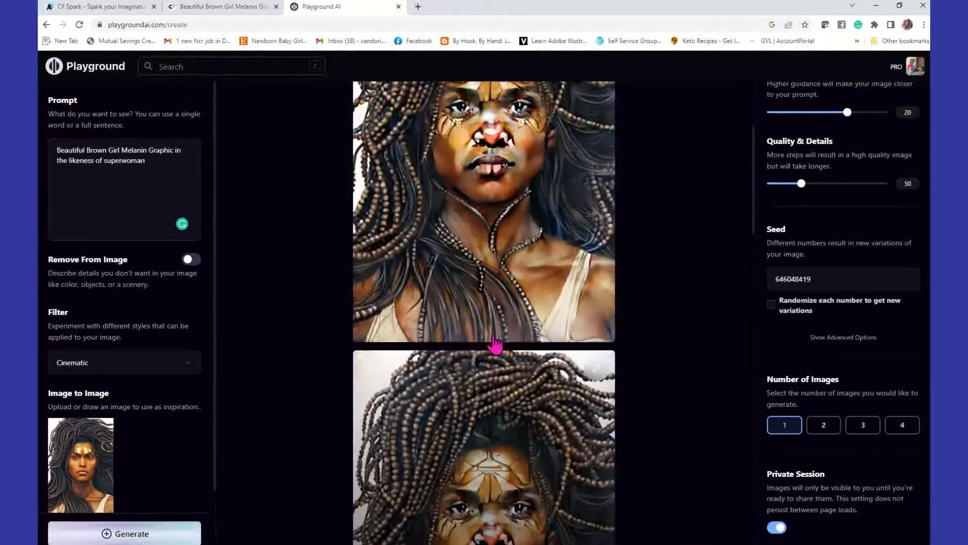
pyautogui.scroll(1, 494, 345)
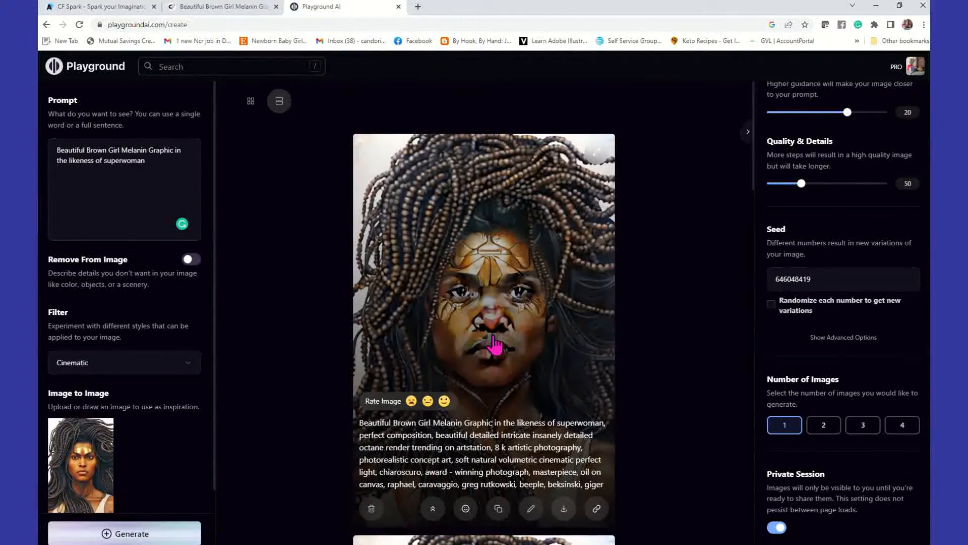
pyautogui.scroll(-4, 497, 344)
pyautogui.scroll(-5, 496, 345)
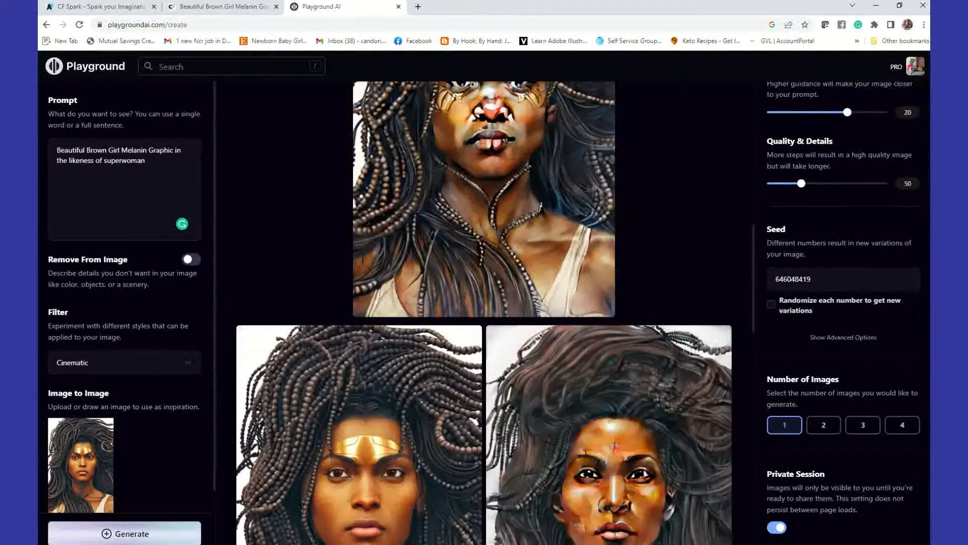
pyautogui.scroll(1, 599, 395)
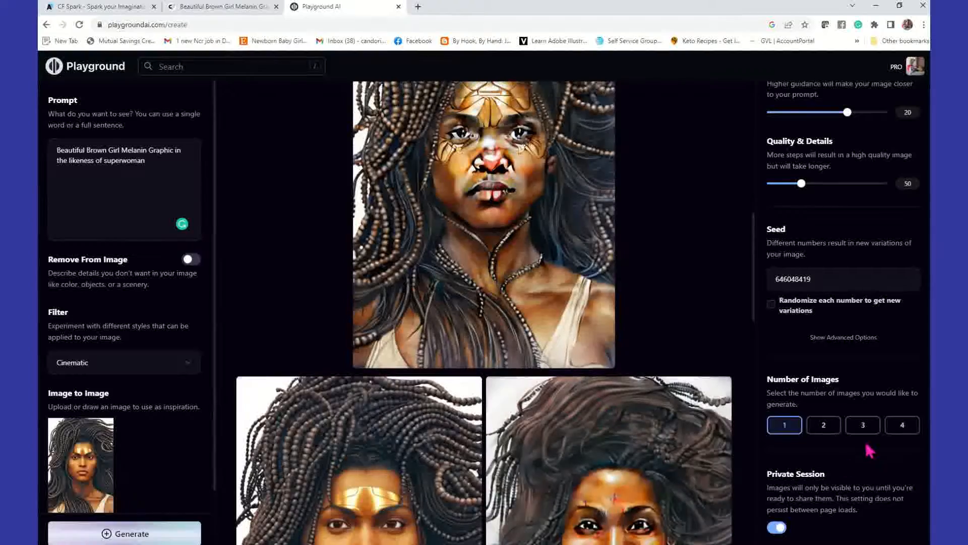
pyautogui.click(903, 424)
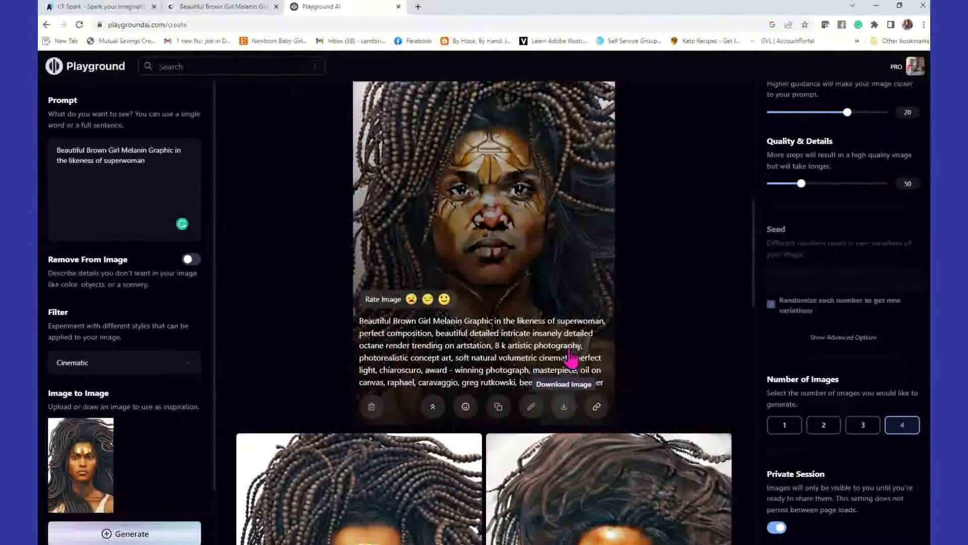
pyautogui.scroll(3, 575, 362)
pyautogui.scroll(1, 572, 358)
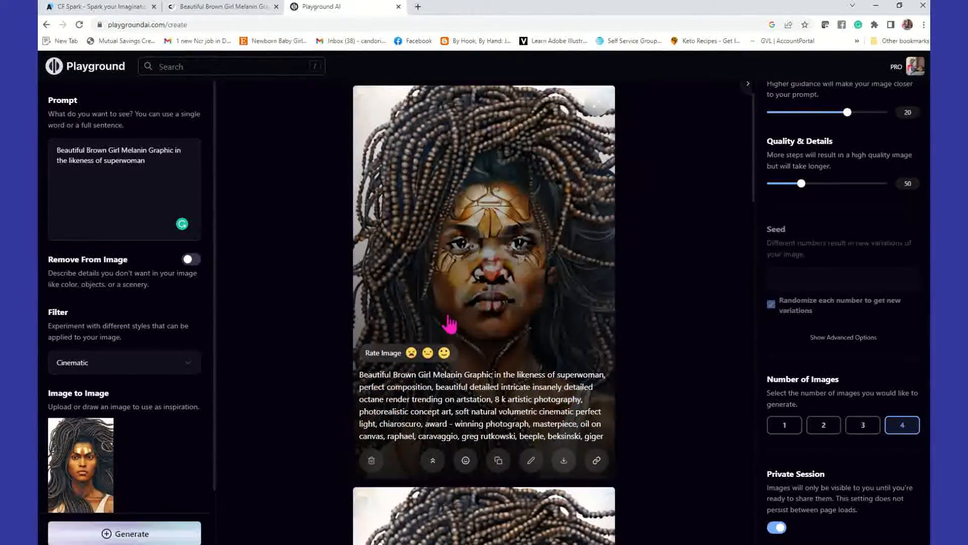
pyautogui.click(135, 541)
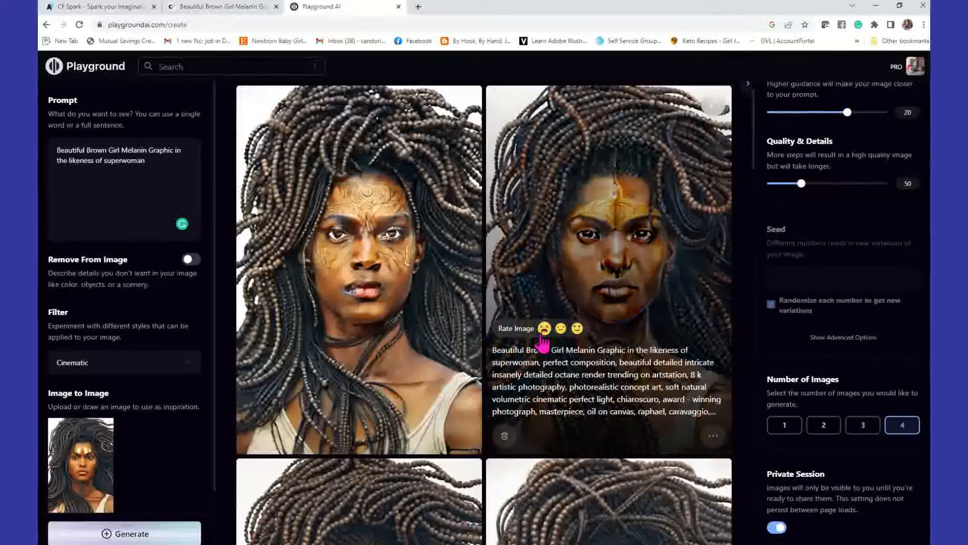
# Compare the four portraits generated from the gold-forehead inspiration image
pyautogui.scroll(-5, 540, 341)
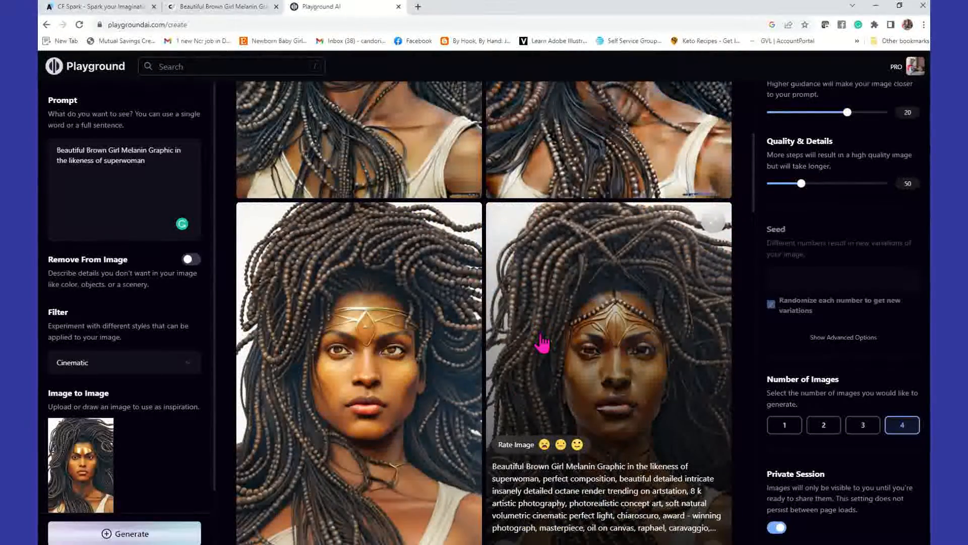
pyautogui.scroll(-1, 542, 343)
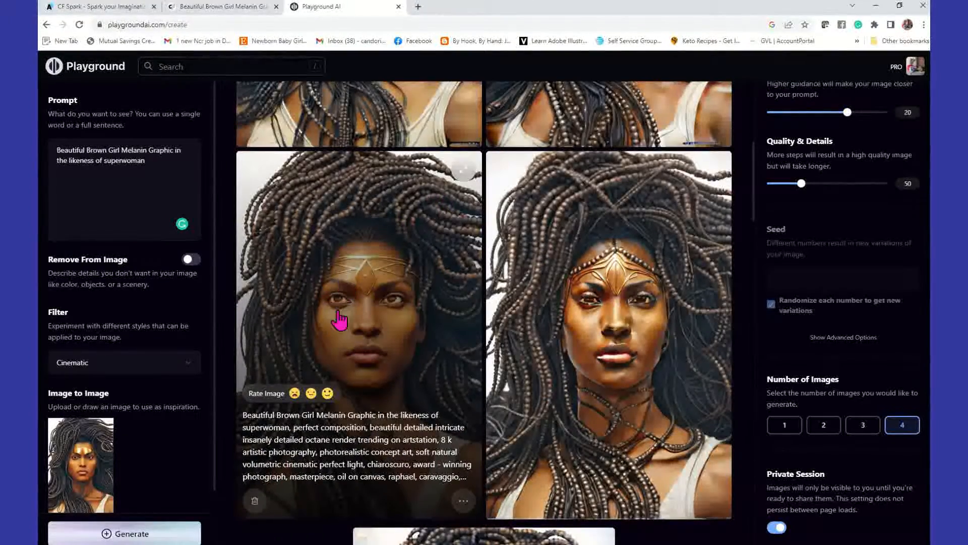
pyautogui.scroll(3, 651, 368)
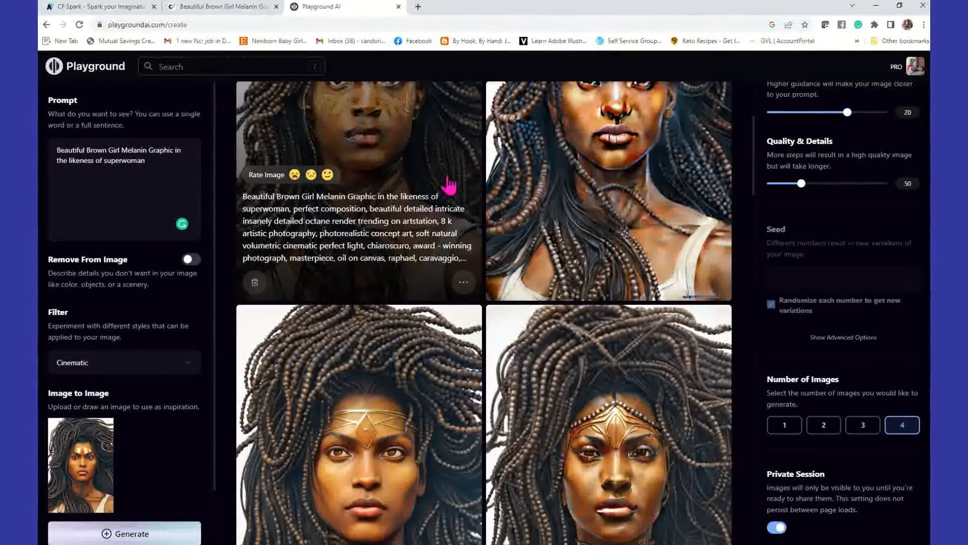
pyautogui.scroll(-3, 407, 391)
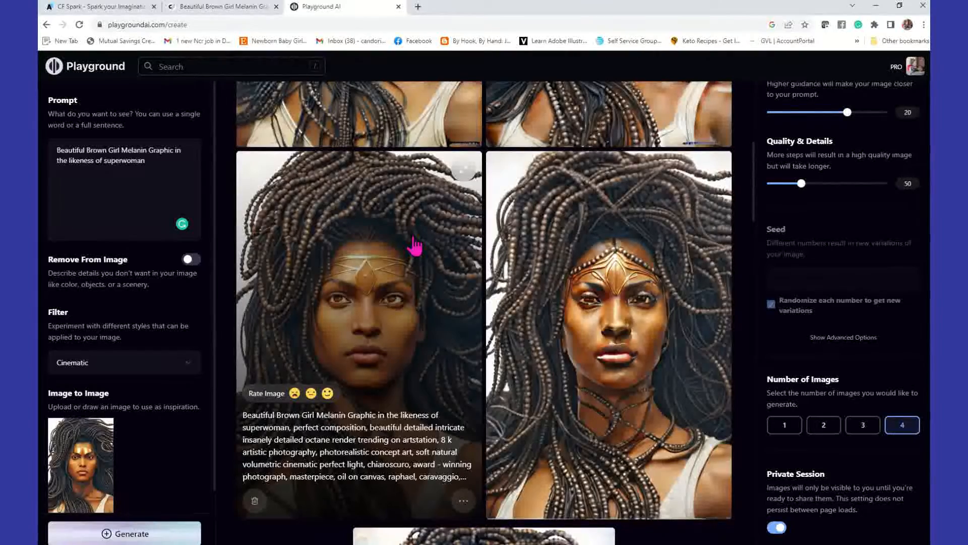
# Preview the 4x upscale and the face restoration of the lower portrait with the thin gold headband, closing each result
pyautogui.click(464, 501)
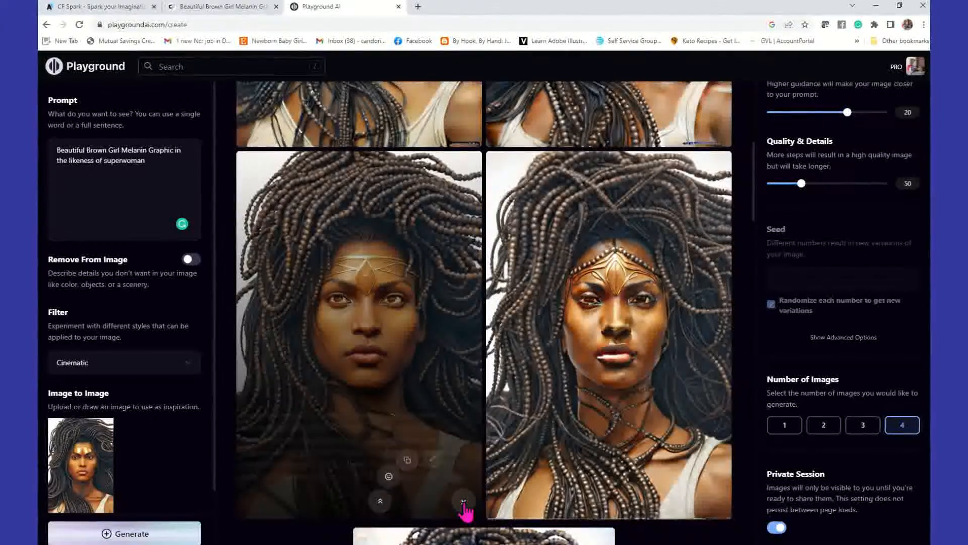
pyautogui.click(379, 502)
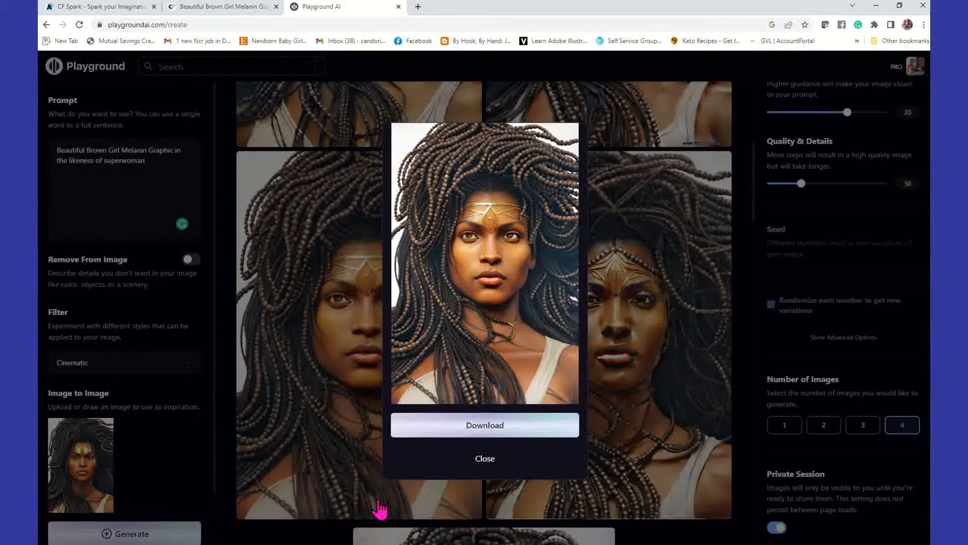
pyautogui.click(525, 460)
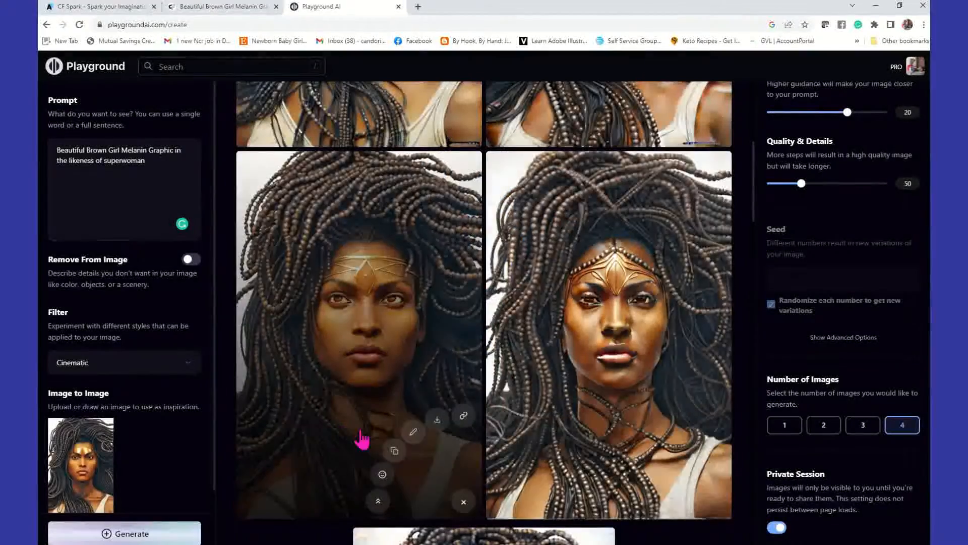
pyautogui.click(383, 475)
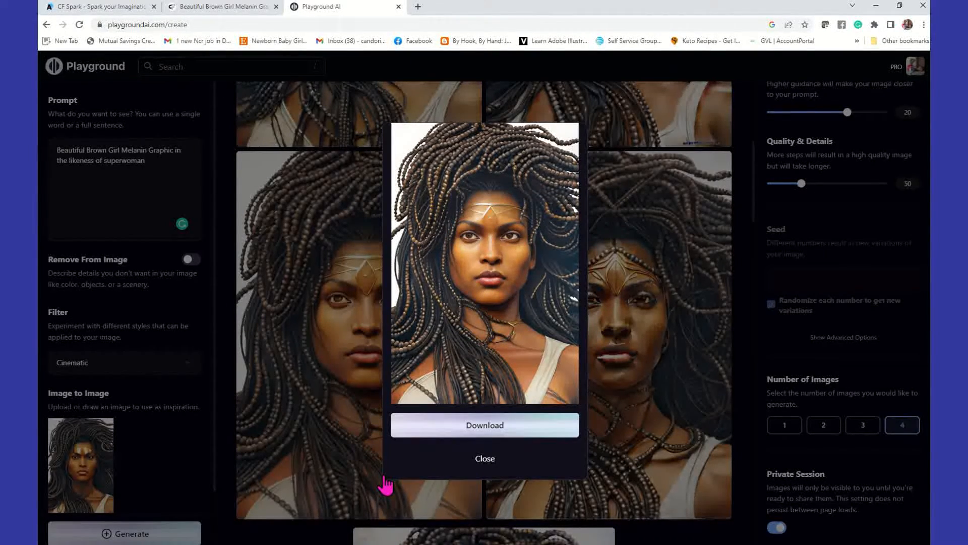
pyautogui.click(497, 459)
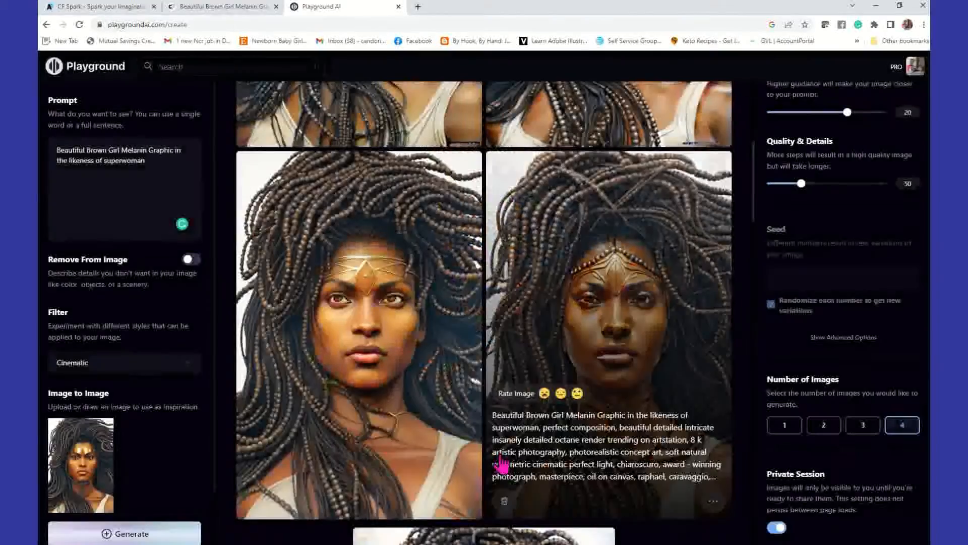
# Open the account's profile page in a new browser tab and browse the gallery of its generated images
pyautogui.moveTo(385, 287)
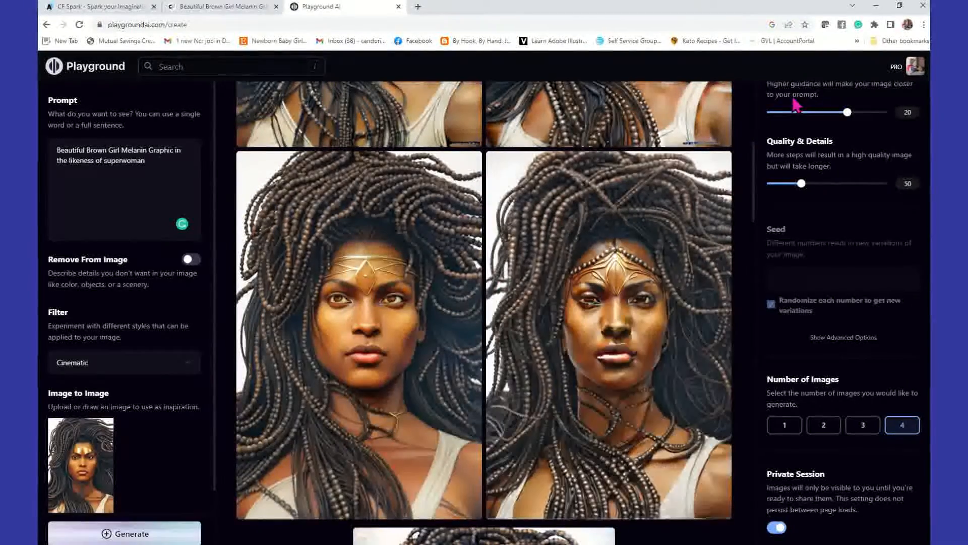
pyautogui.click(916, 72)
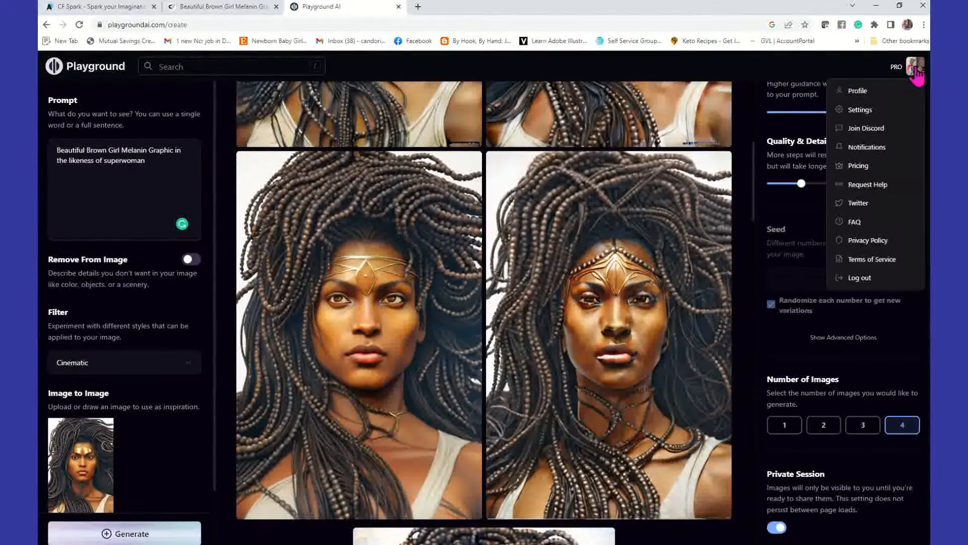
pyautogui.rightClick(863, 93)
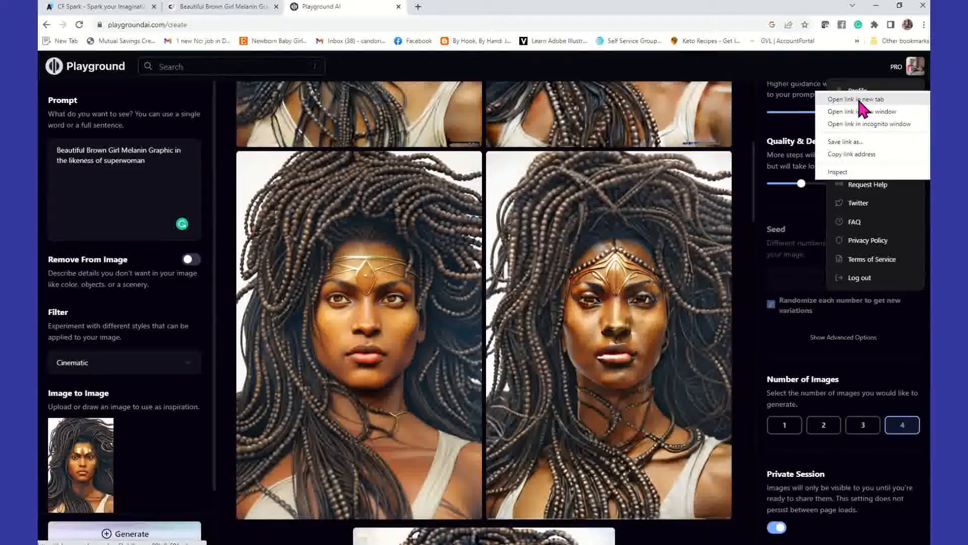
pyautogui.click(858, 98)
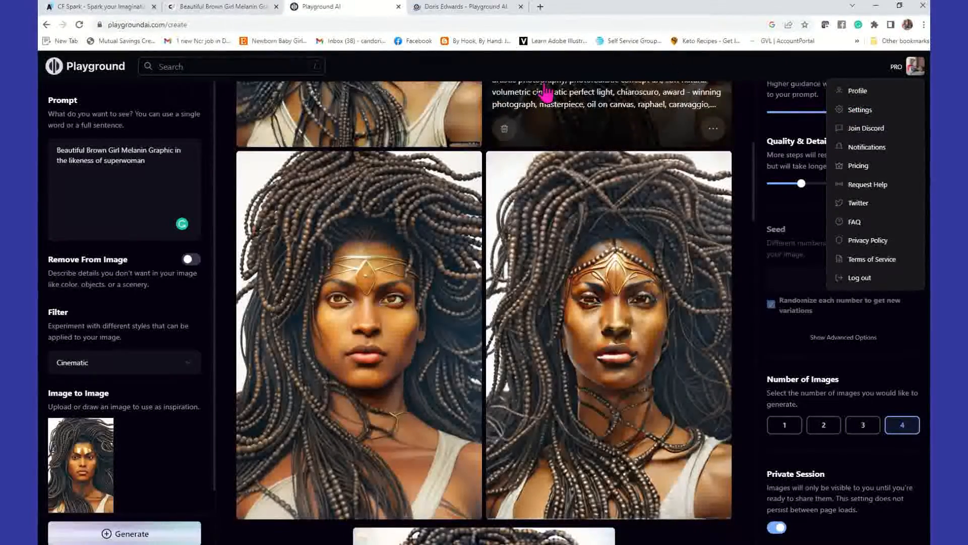
pyautogui.click(494, 10)
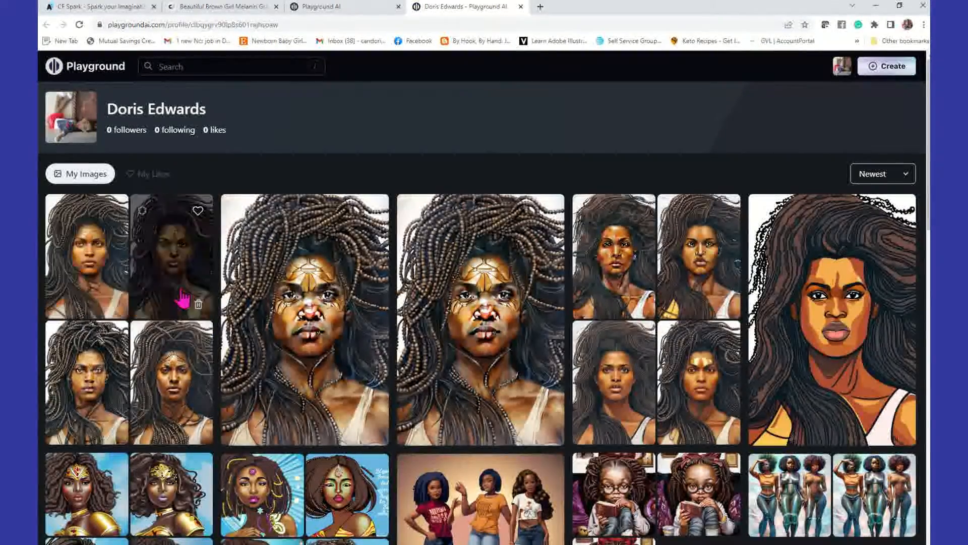
pyautogui.scroll(-4, 413, 395)
pyautogui.scroll(-15, 412, 396)
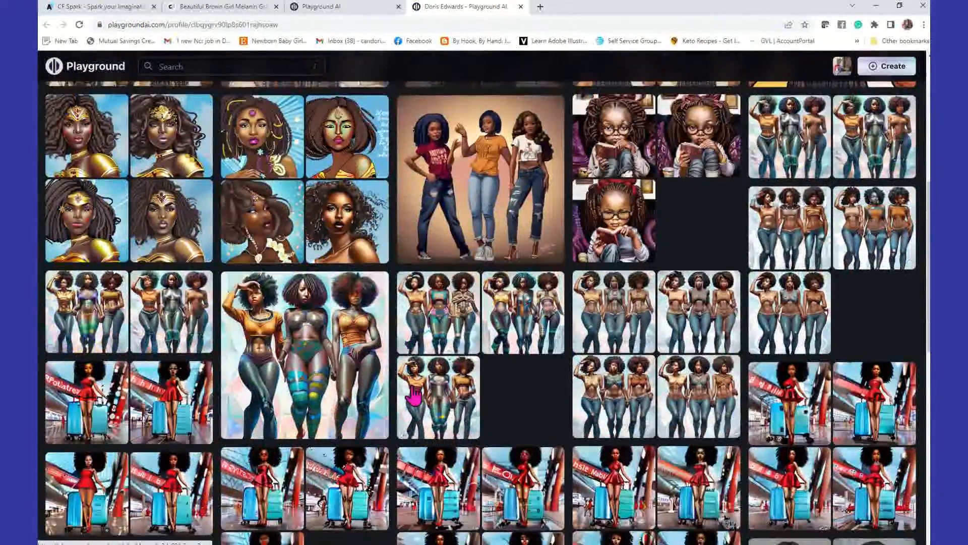
# Open the newest gold-headband portrait in the profile gallery and copy its full prompt
pyautogui.scroll(19, 412, 396)
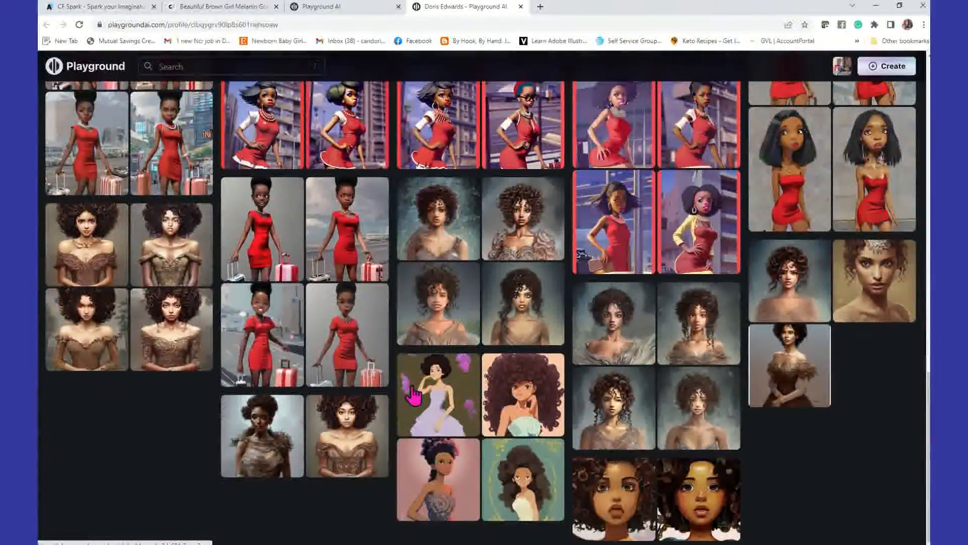
pyautogui.scroll(2, 413, 396)
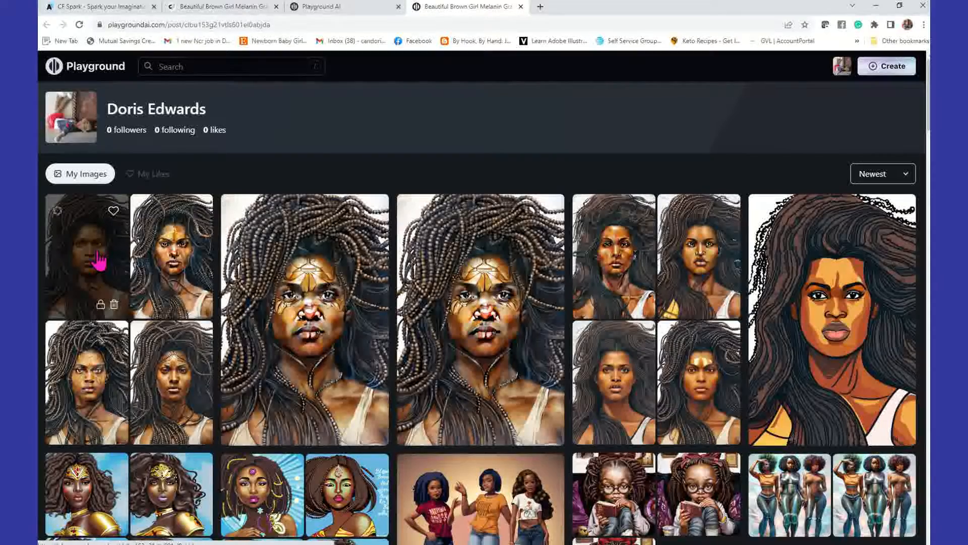
pyautogui.click(98, 261)
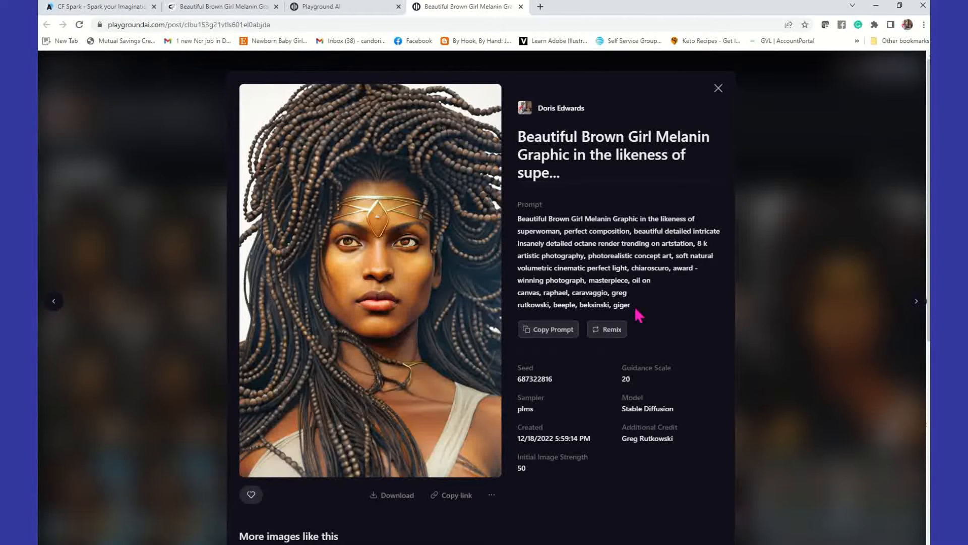
pyautogui.click(562, 331)
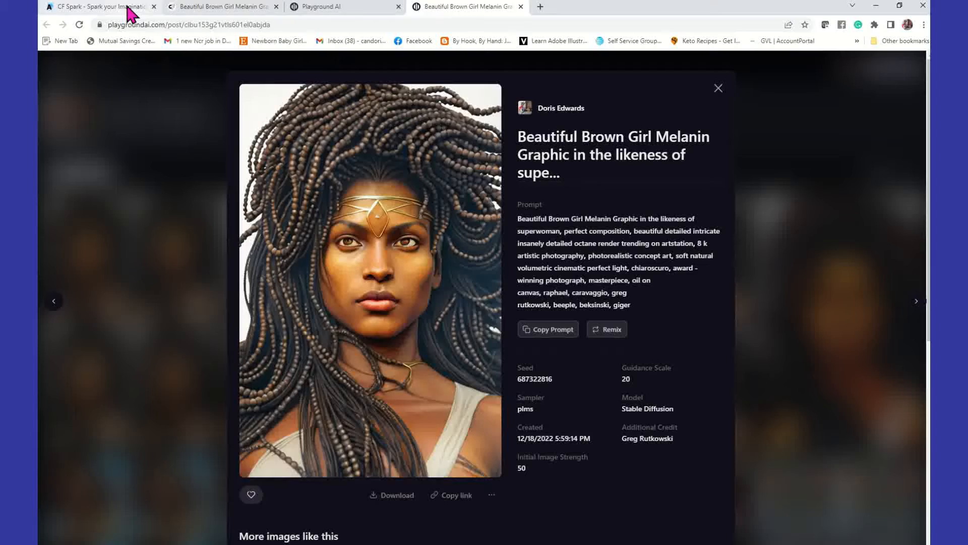
pyautogui.click(562, 335)
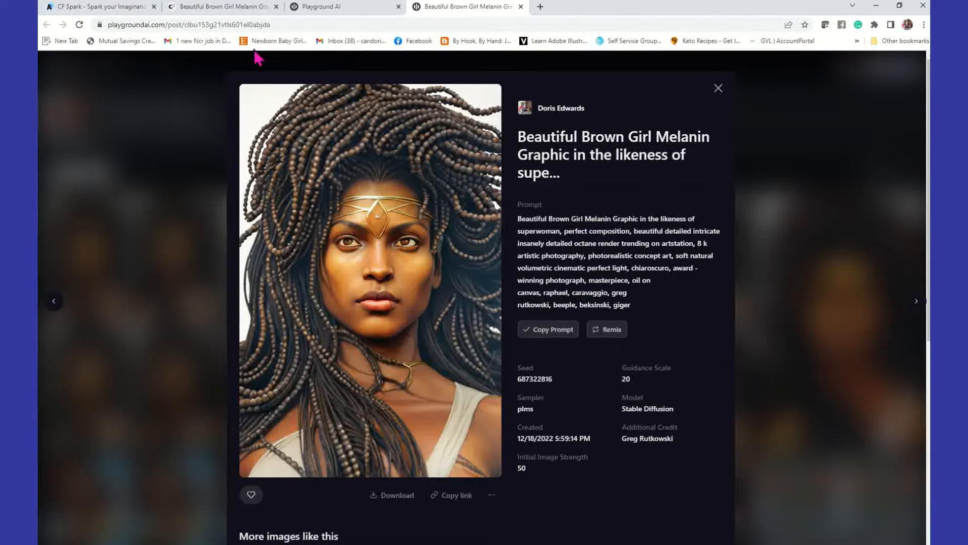
# Switch to CF Spark Art, paste the copied superwoman prompt and generate images from it
pyautogui.click(116, 8)
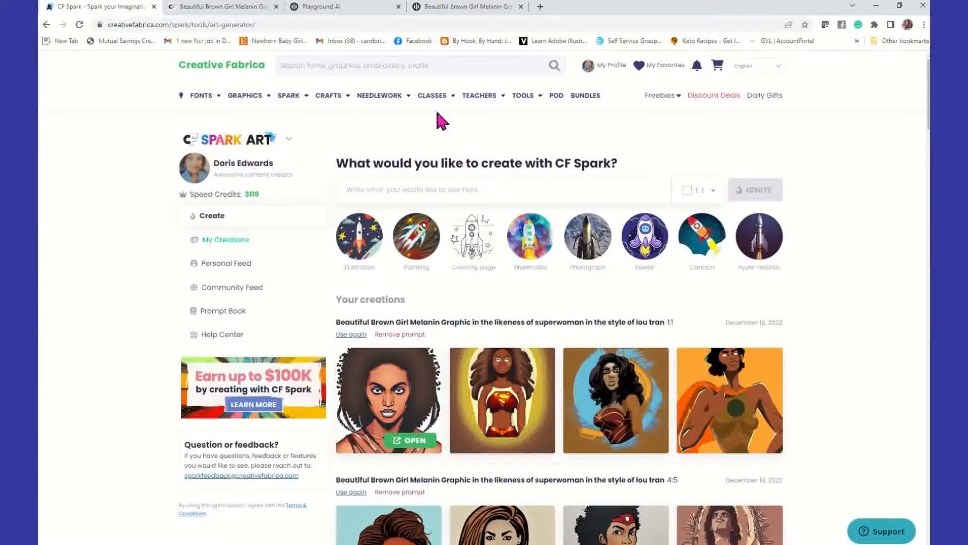
pyautogui.rightClick(453, 192)
pyautogui.click(485, 272)
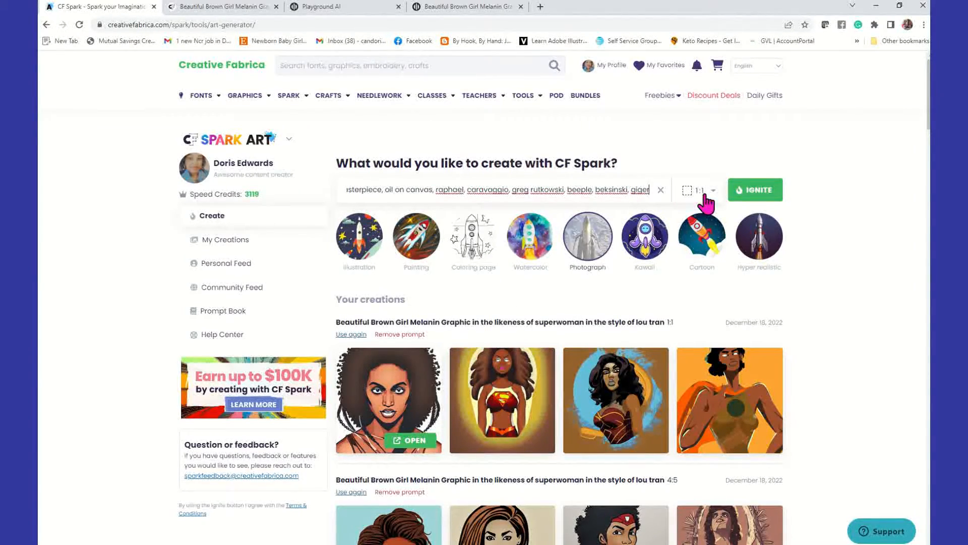
pyautogui.click(762, 196)
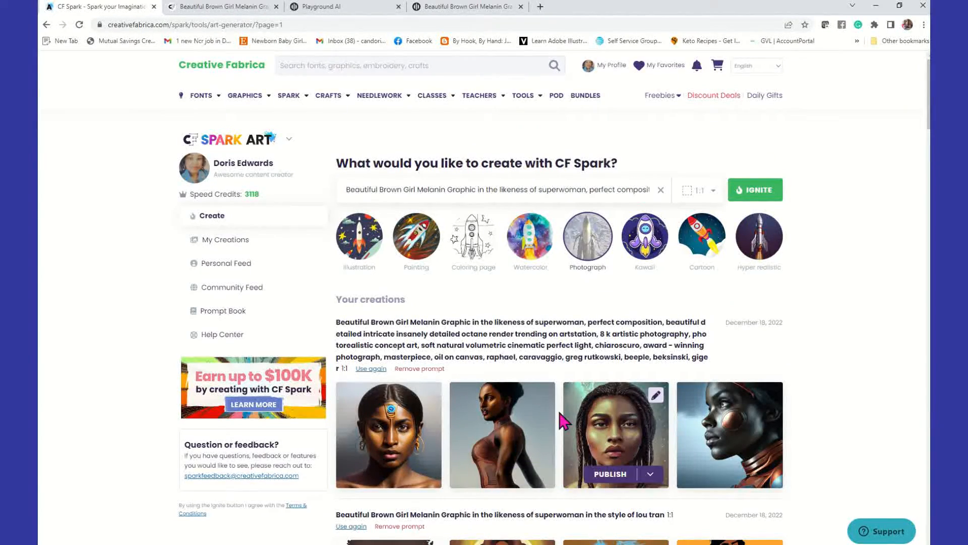
# Preview the generated 1:1 portraits and publish all four with their prompts hidden
pyautogui.click(433, 401)
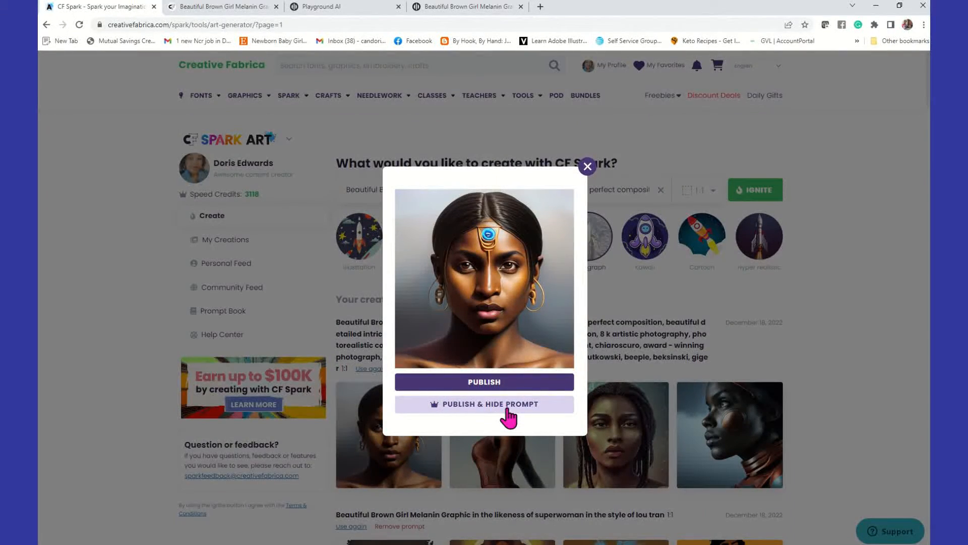
pyautogui.click(651, 301)
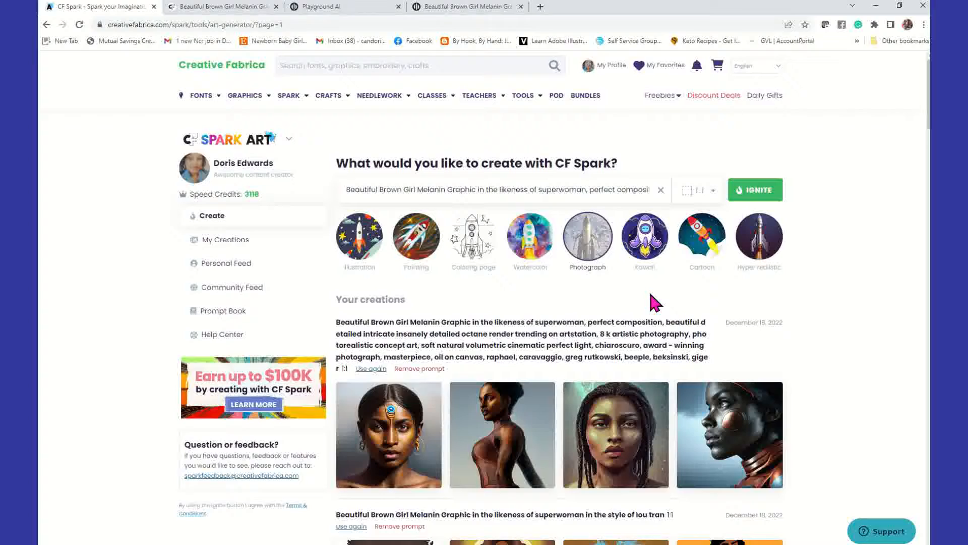
pyautogui.click(539, 407)
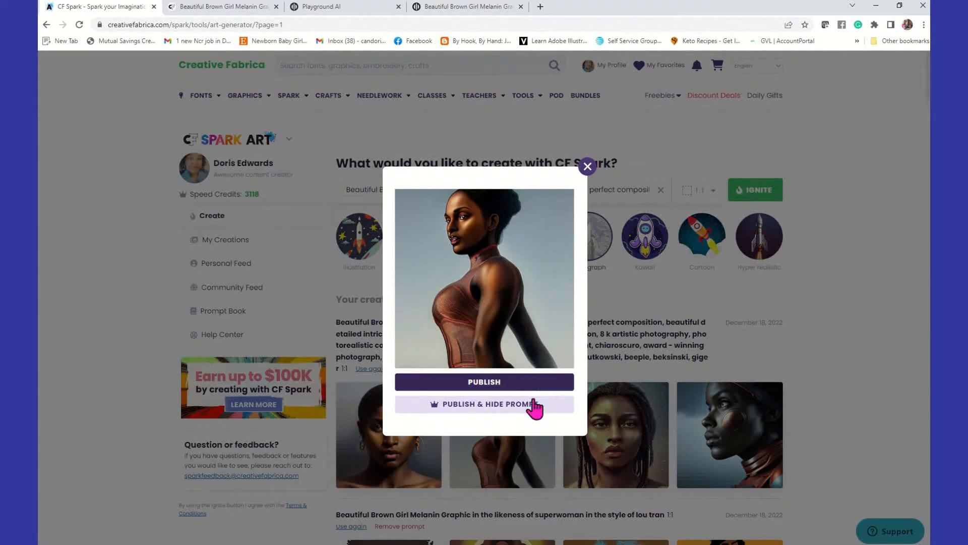
pyautogui.click(534, 406)
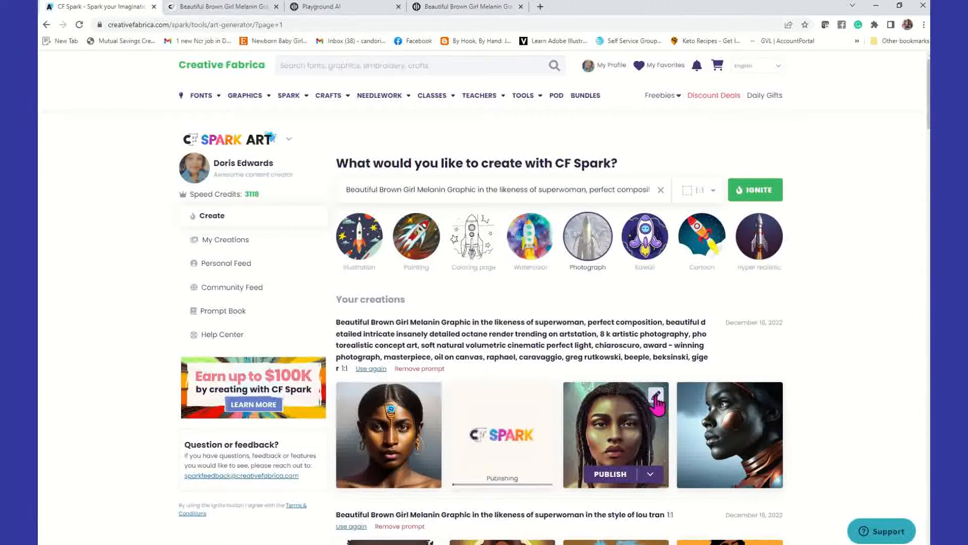
pyautogui.click(656, 396)
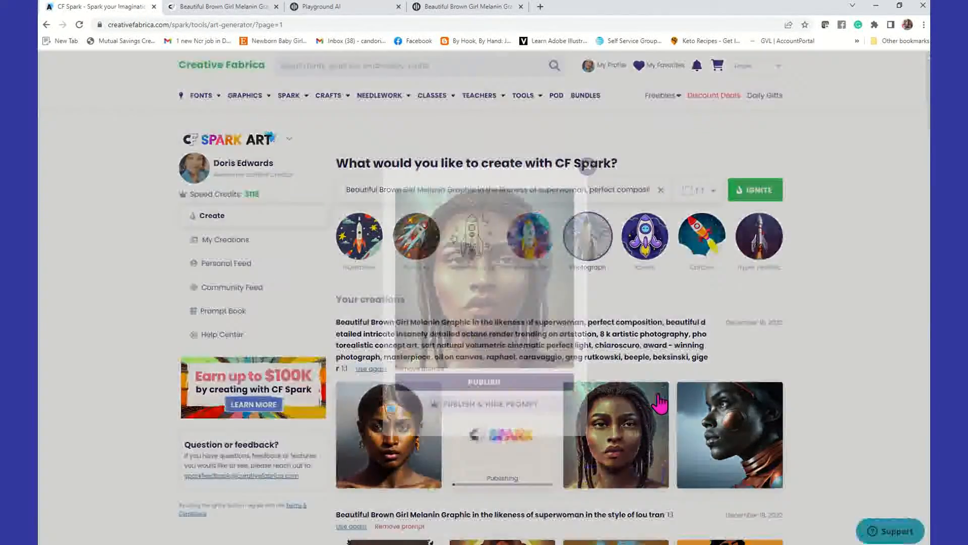
pyautogui.click(554, 404)
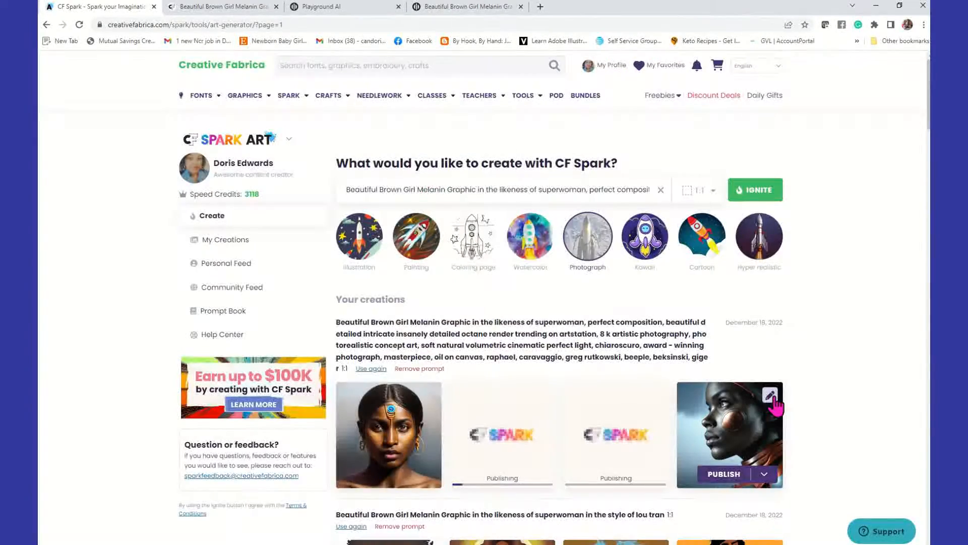
pyautogui.click(775, 402)
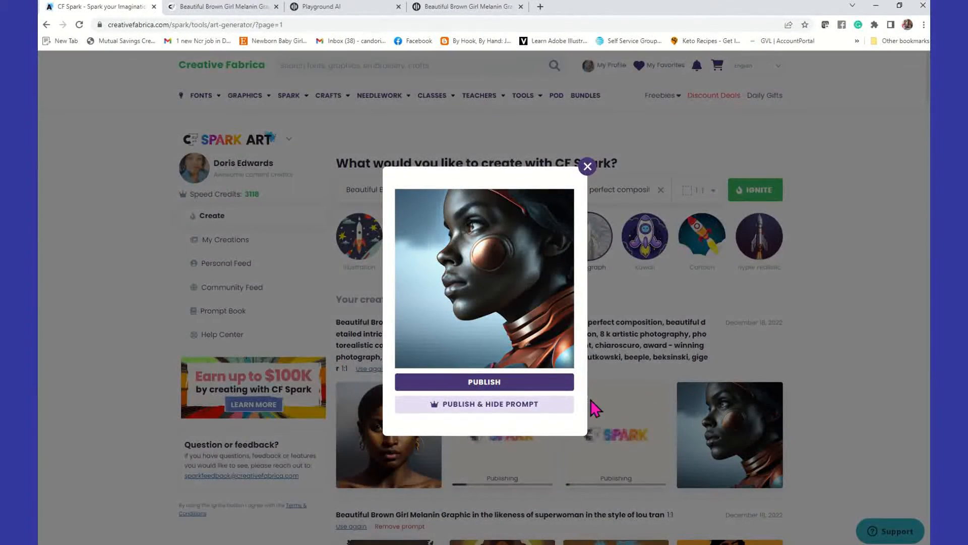
pyautogui.click(555, 404)
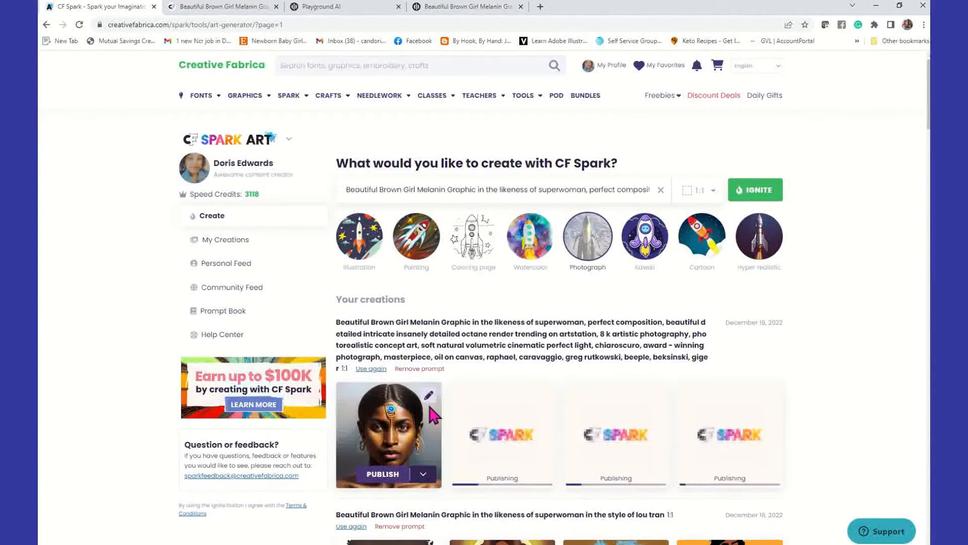
pyautogui.click(423, 473)
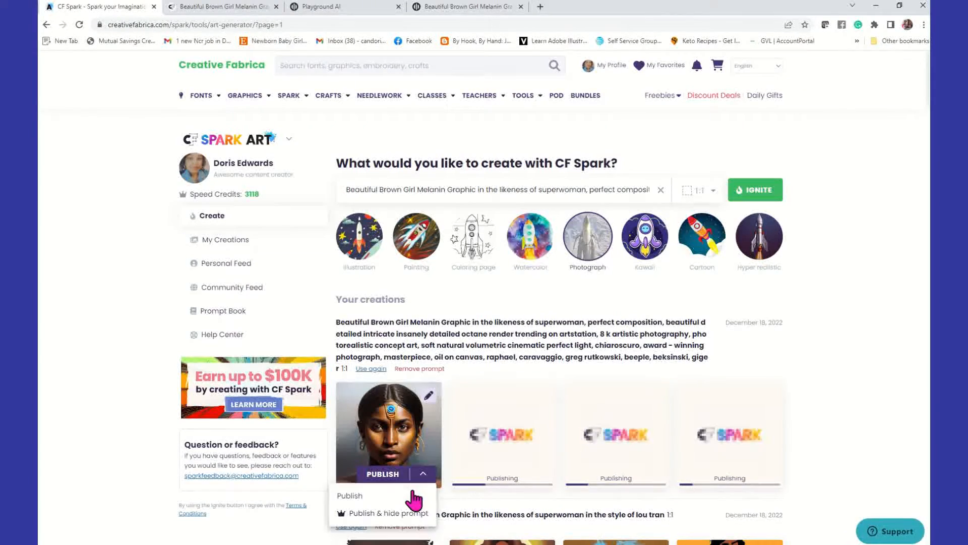
pyautogui.click(393, 513)
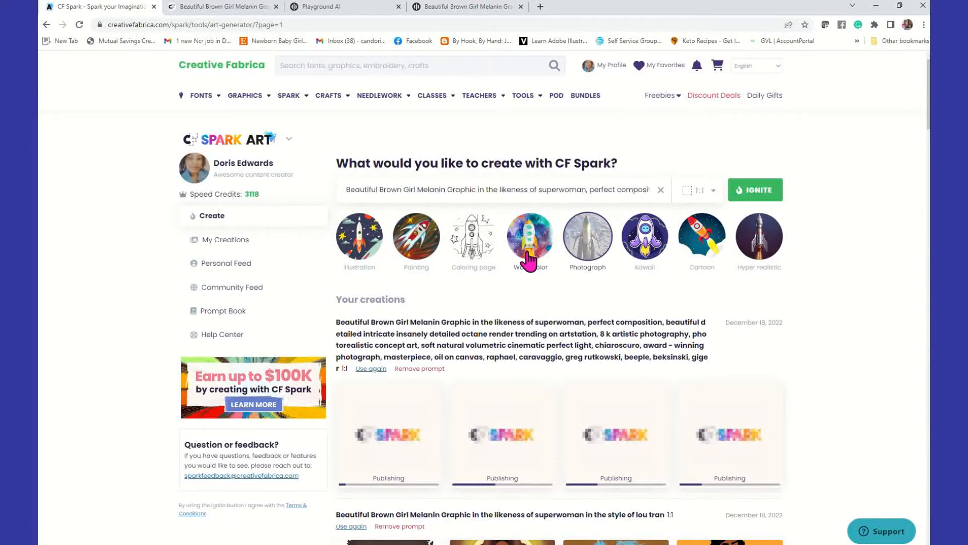
# Change the image ratio to 4:5 and generate again from the same prompt
pyautogui.scroll(-9, 529, 262)
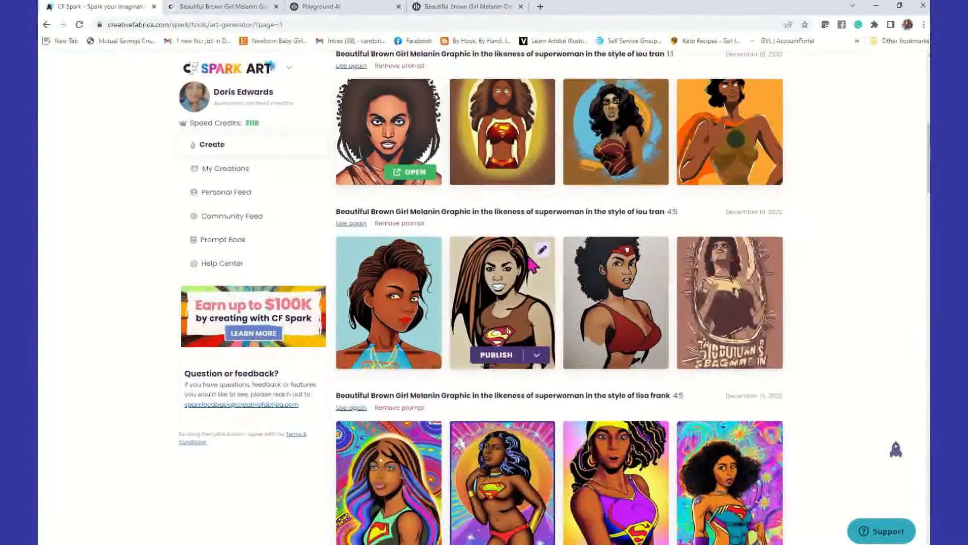
pyautogui.scroll(10, 531, 262)
pyautogui.click(713, 191)
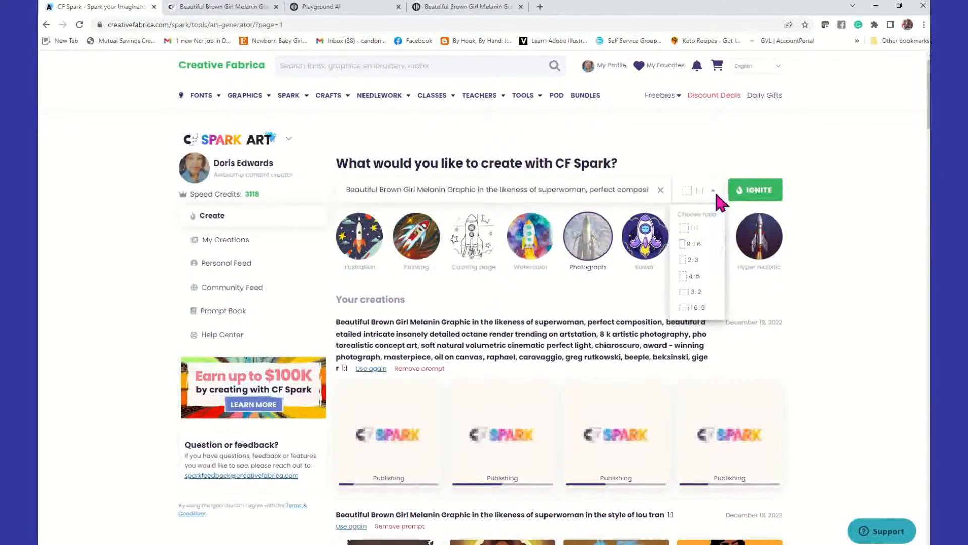
pyautogui.click(694, 275)
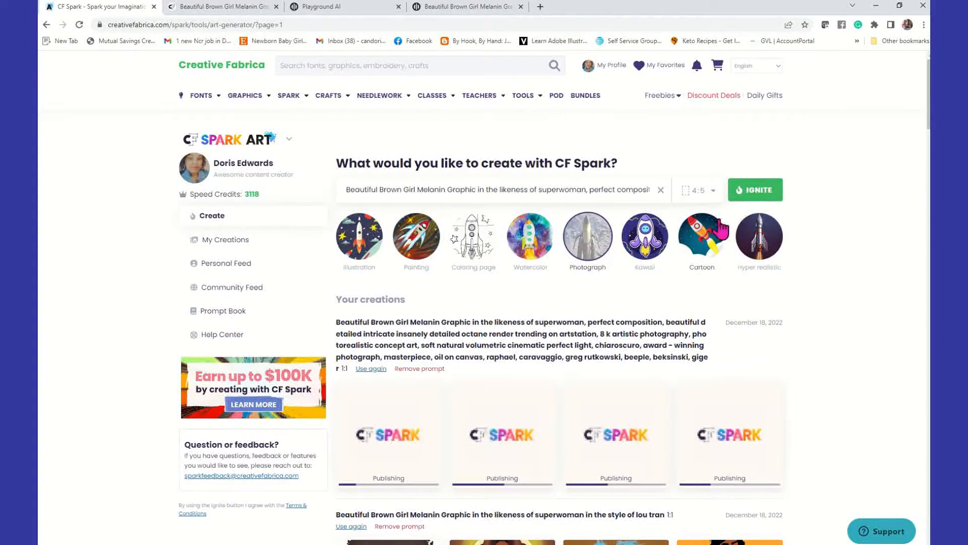
pyautogui.click(757, 197)
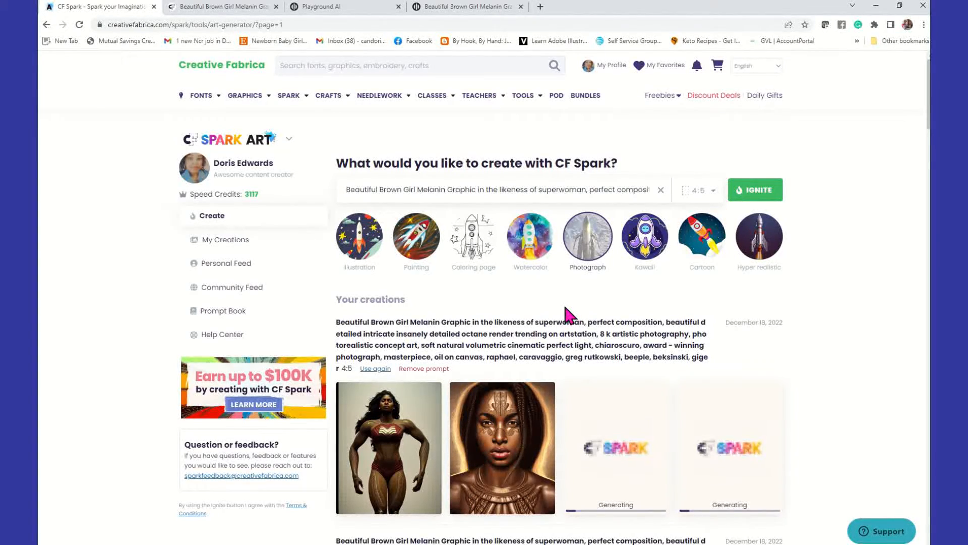
# Publish the 4:5 portraits with the white beaded face jewellery and the carved bronze forehead, hiding the prompt of each
pyautogui.moveTo(427, 402)
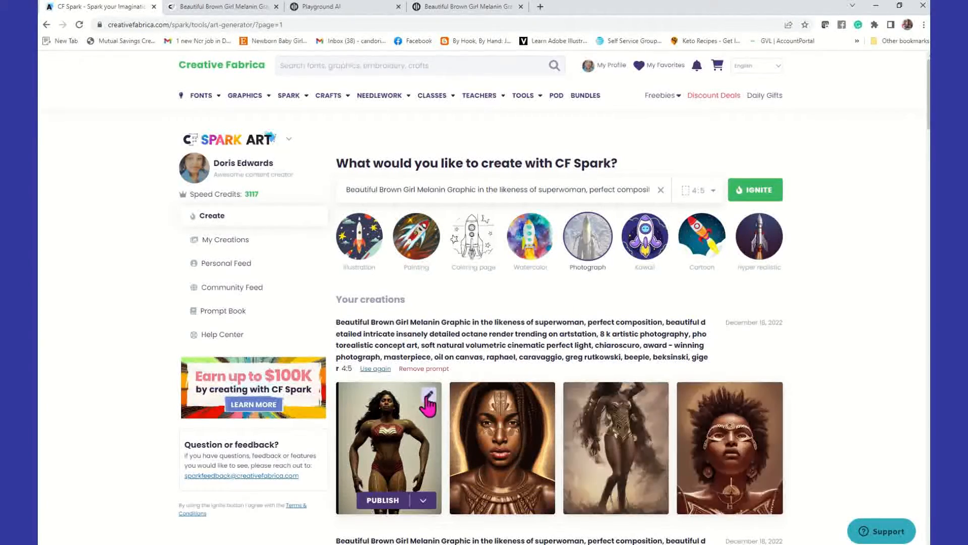
pyautogui.click(772, 401)
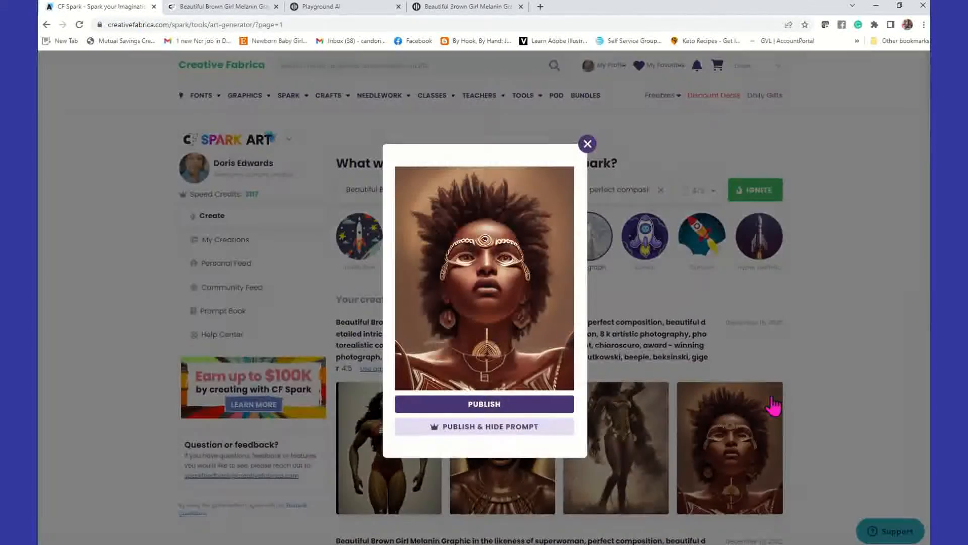
pyautogui.click(567, 429)
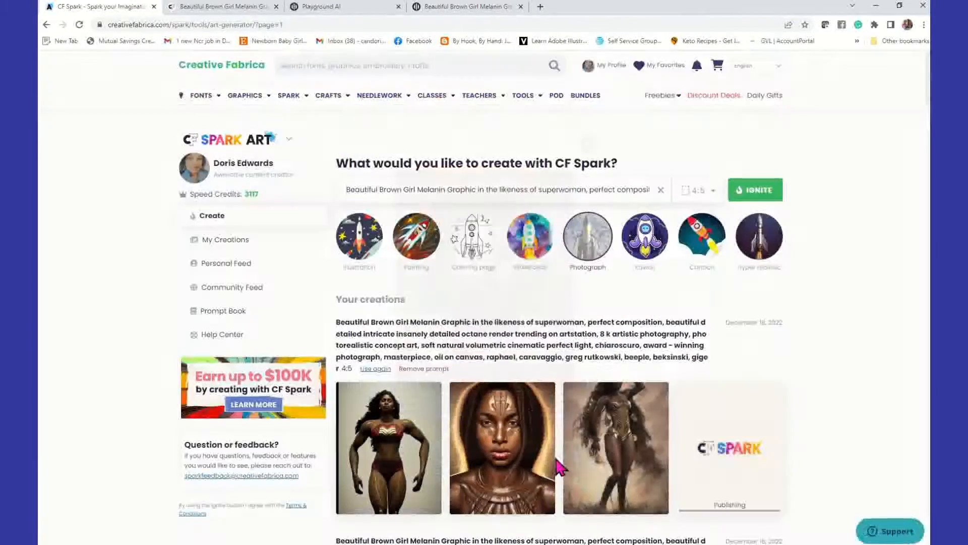
pyautogui.moveTo(546, 400)
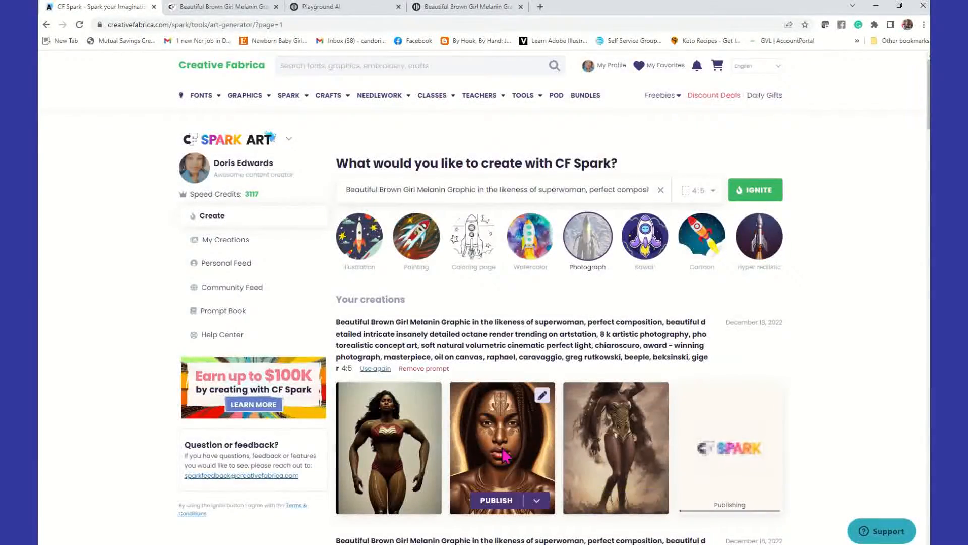
pyautogui.click(543, 398)
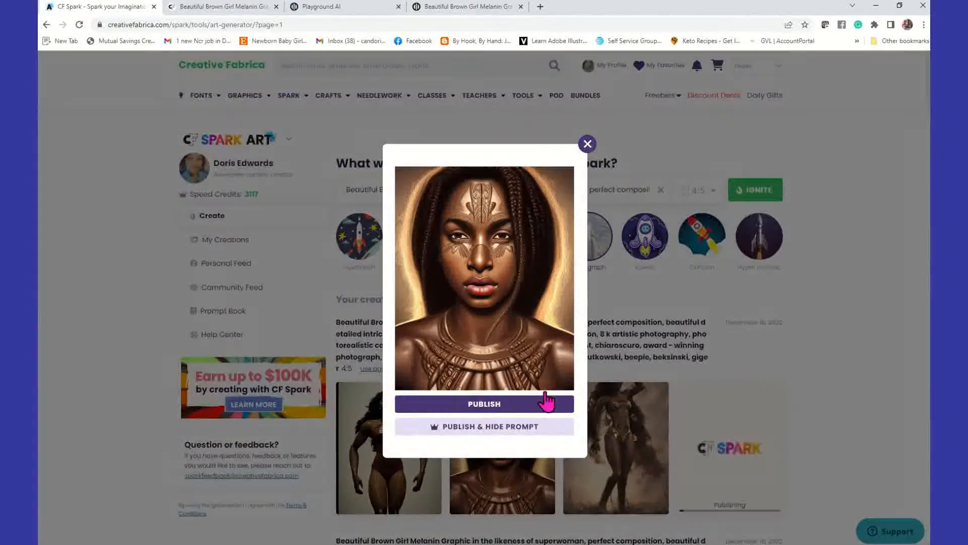
pyautogui.click(532, 427)
pyautogui.moveTo(431, 404)
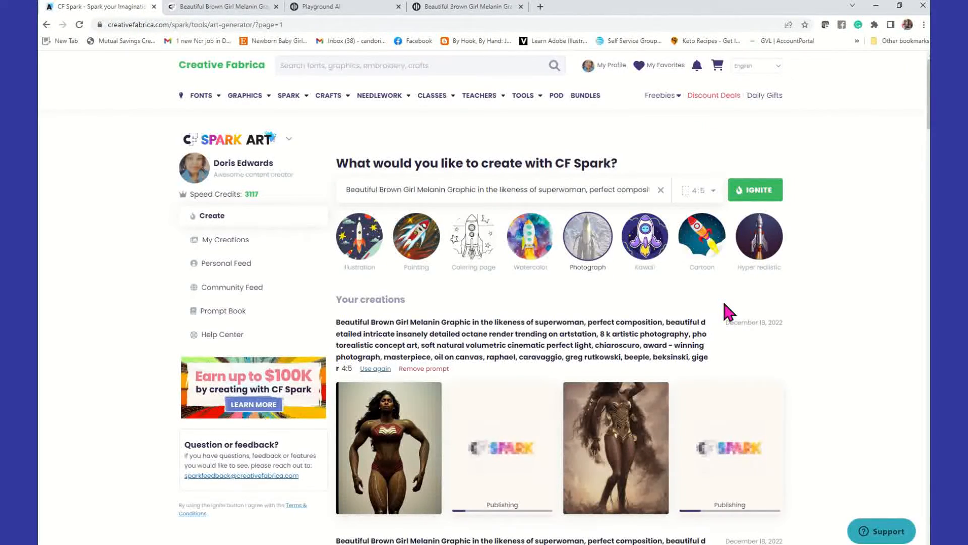
# Browse the published creations on the Creative Fabrica creator page and view the Beautiful Brown Girl Melanin Graphic product page
pyautogui.click(235, 241)
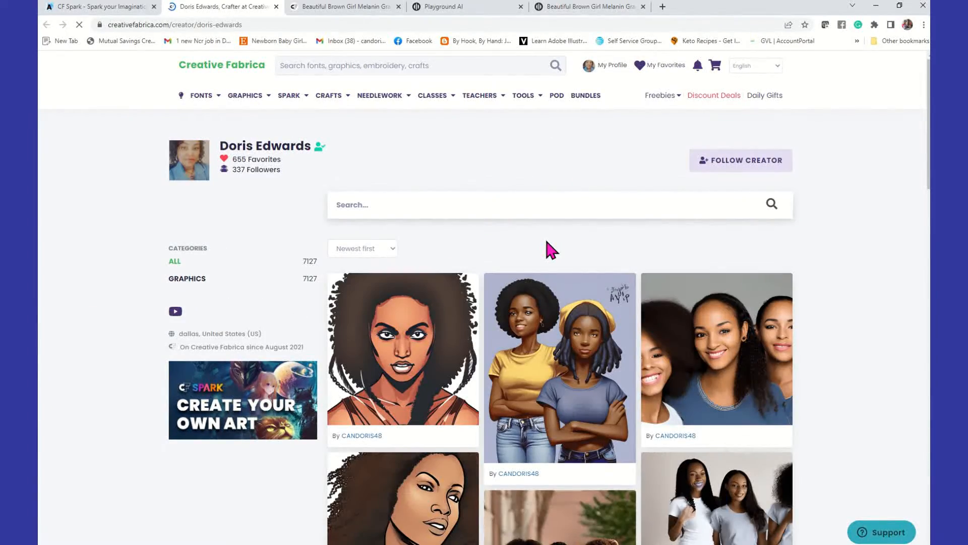
pyautogui.scroll(-10, 546, 242)
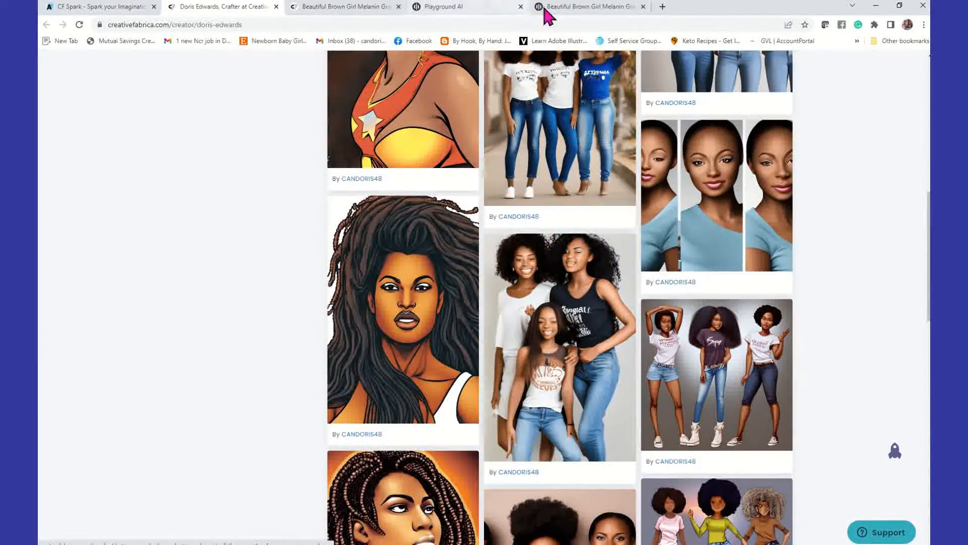
pyautogui.click(364, 7)
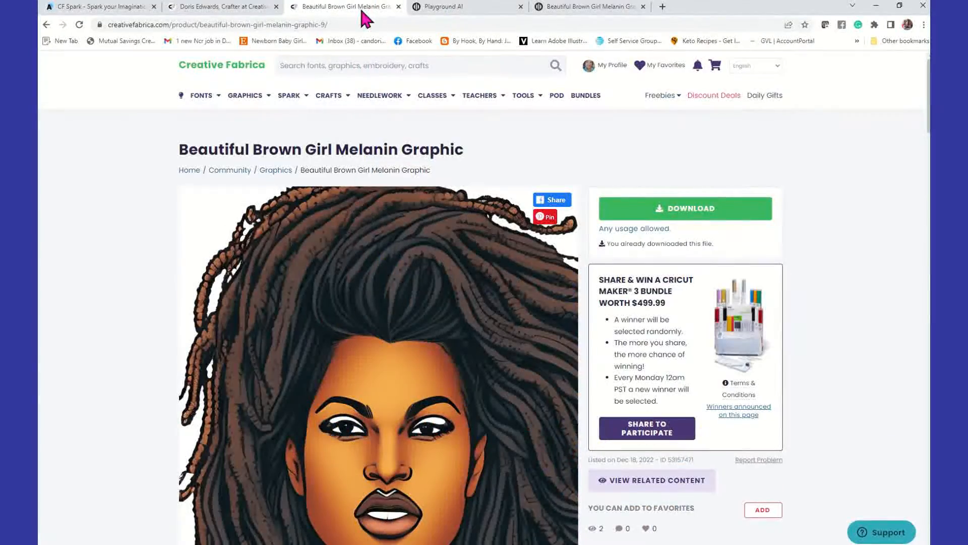
# Switch to Playground AI, download the portrait with the thin gold headband and save a PNG copy to the Desktop
pyautogui.click(454, 8)
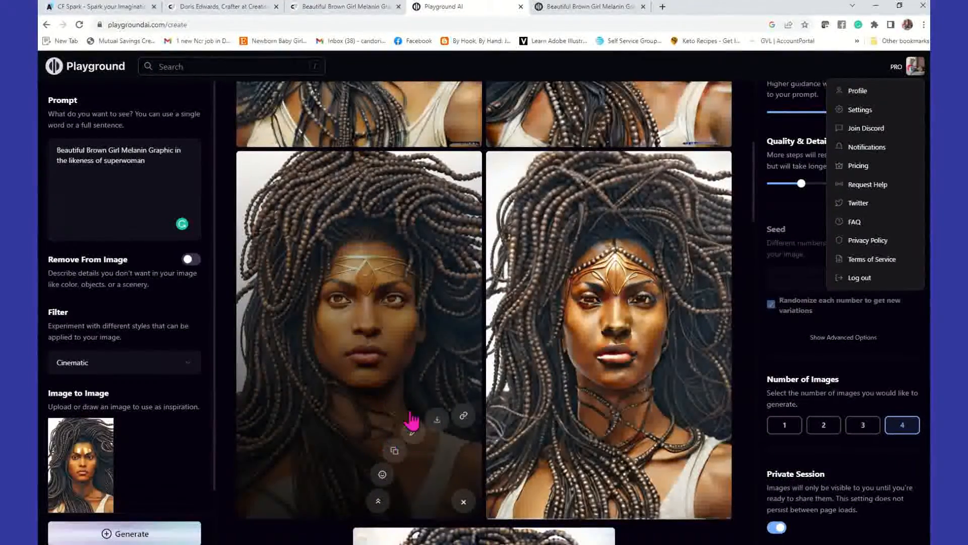
pyautogui.click(437, 420)
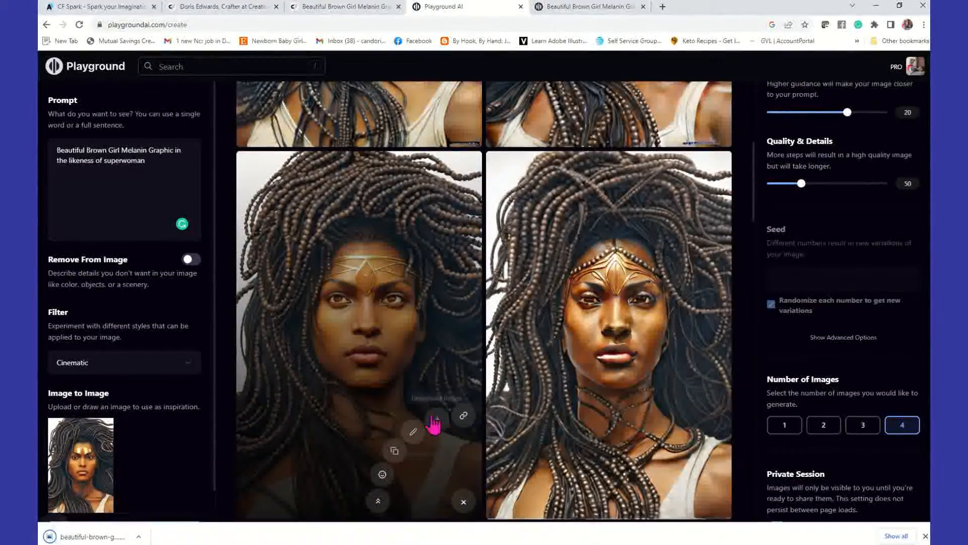
pyautogui.click(96, 537)
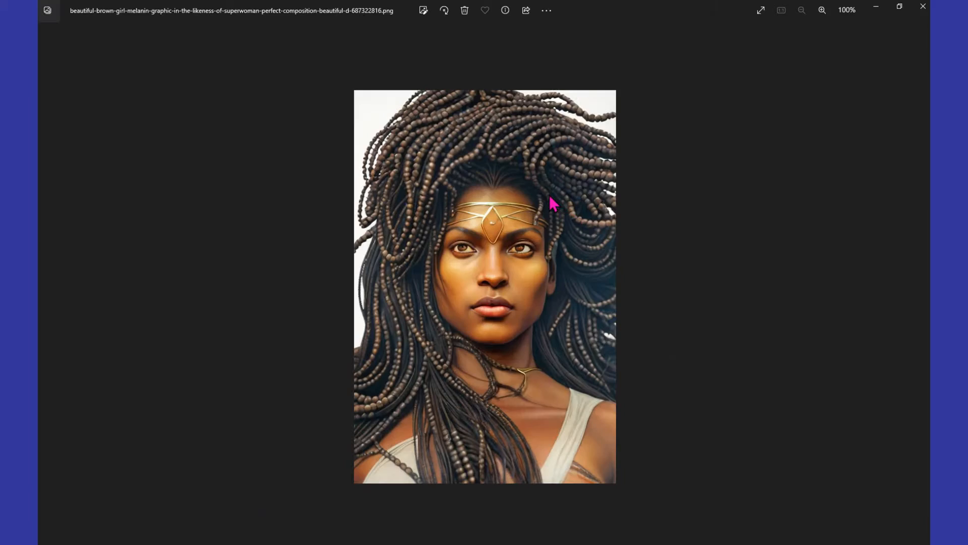
pyautogui.rightClick(555, 203)
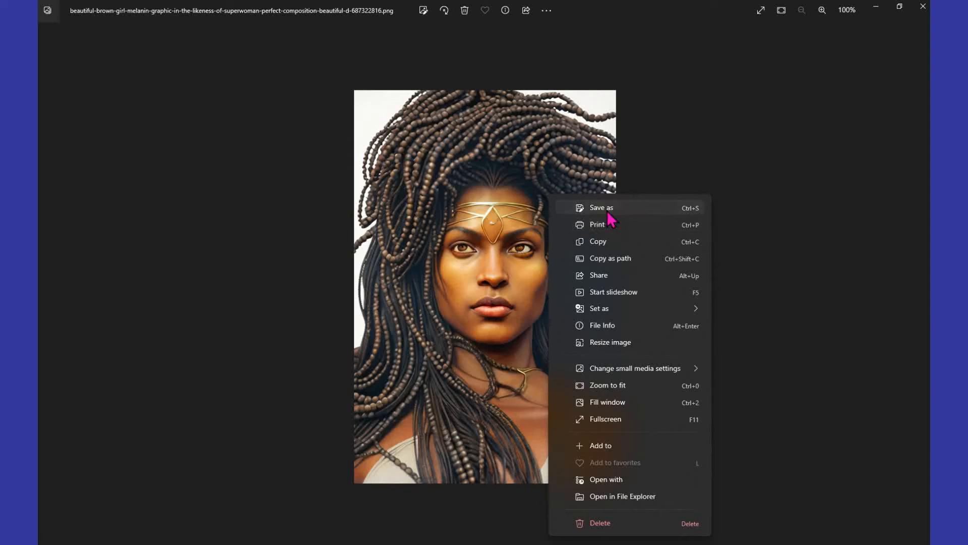
pyautogui.click(608, 209)
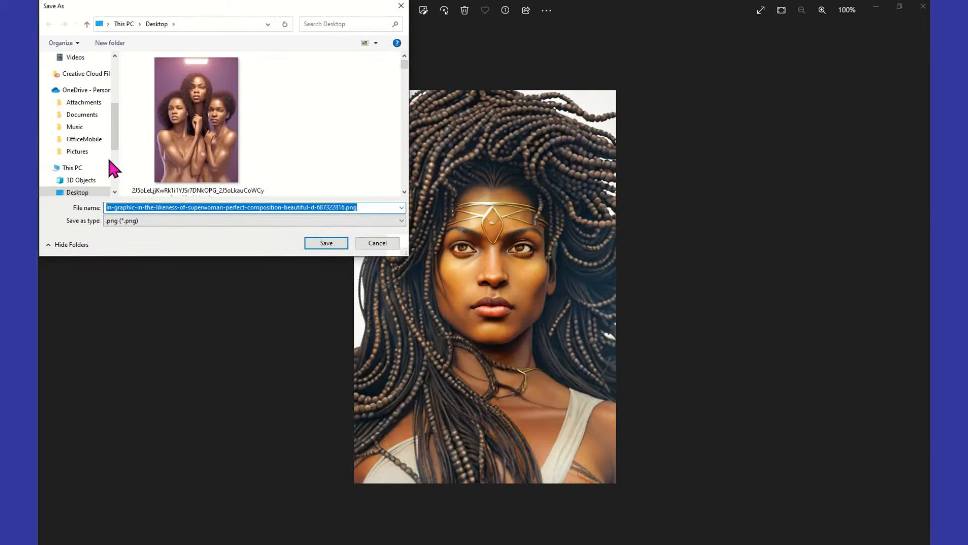
pyautogui.click(315, 244)
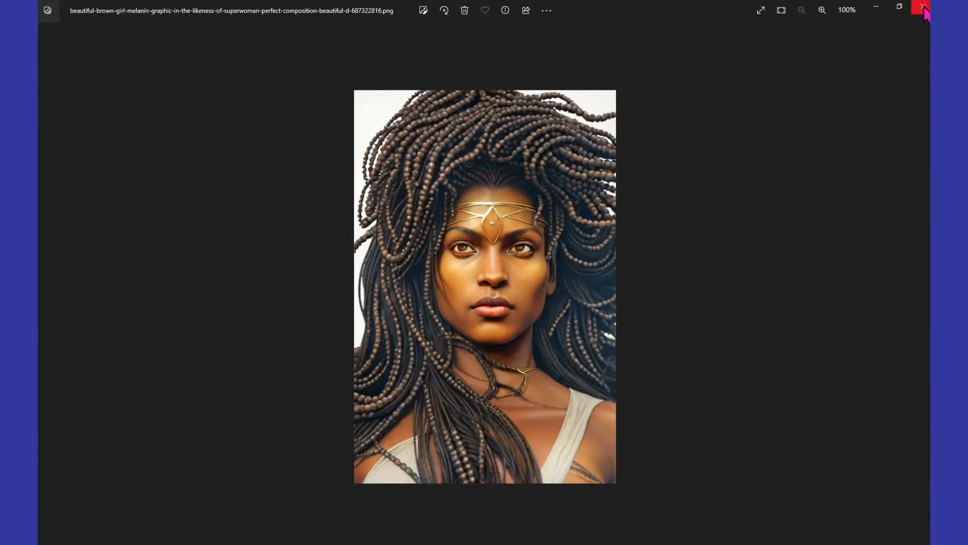
pyautogui.click(923, 7)
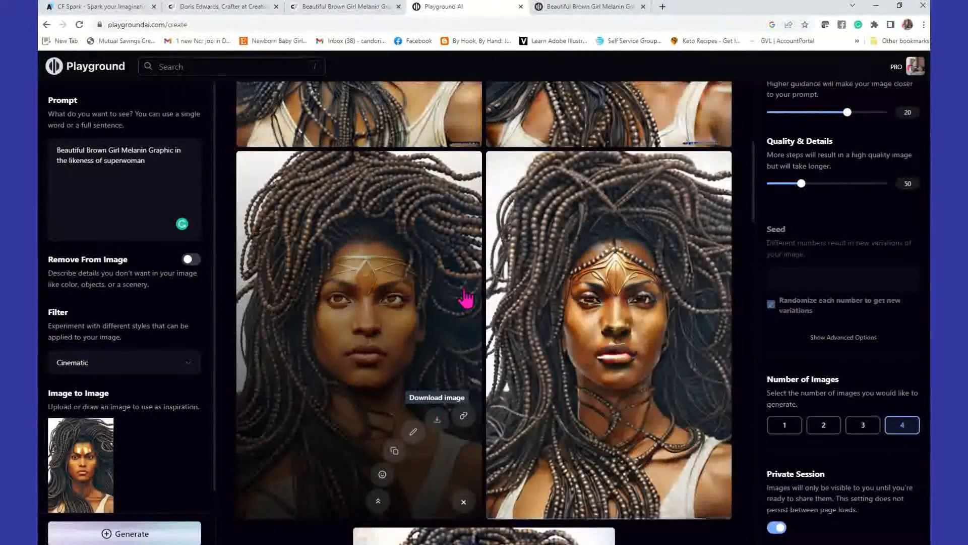
# Replace the prompt with "A dog chasing after a cat" and remove the Image to Image reference portrait
pyautogui.scroll(-5, 464, 297)
pyautogui.scroll(9, 464, 298)
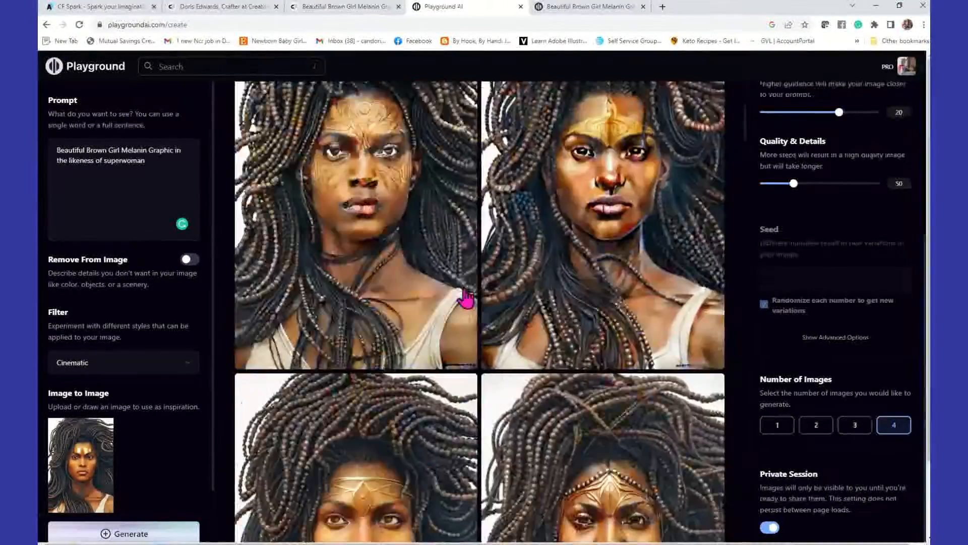
pyautogui.scroll(2, 466, 300)
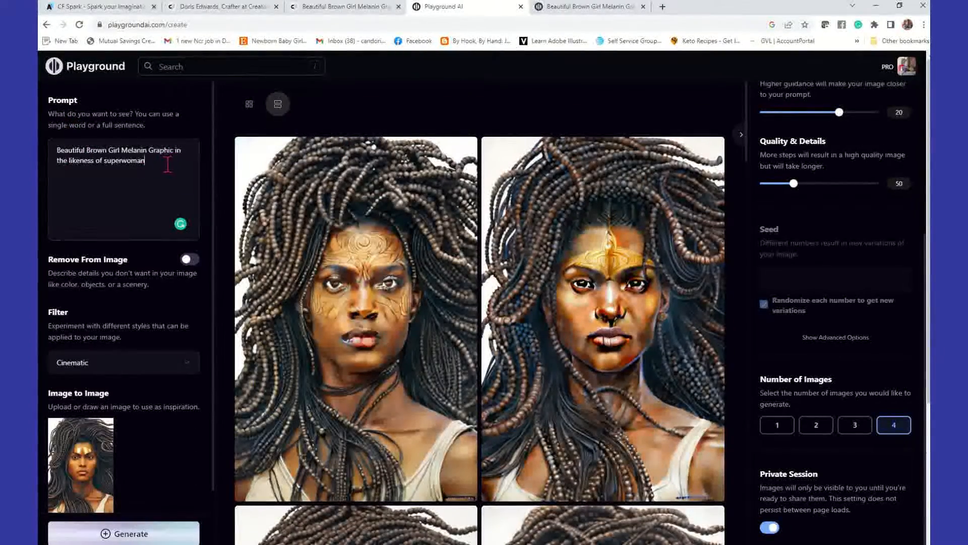
pyautogui.moveTo(168, 164); pyautogui.dragTo(50, 147)
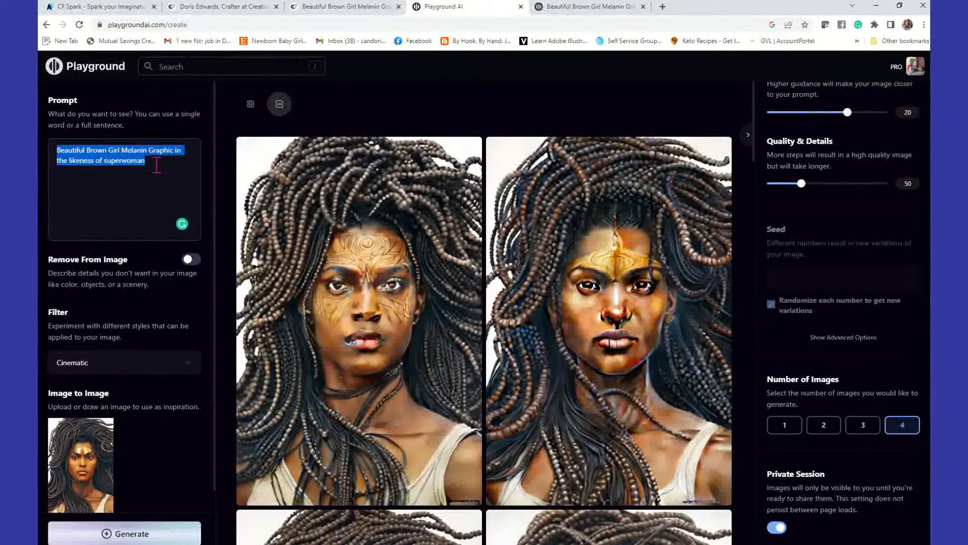
pyautogui.write('A dog chasing after a cat')
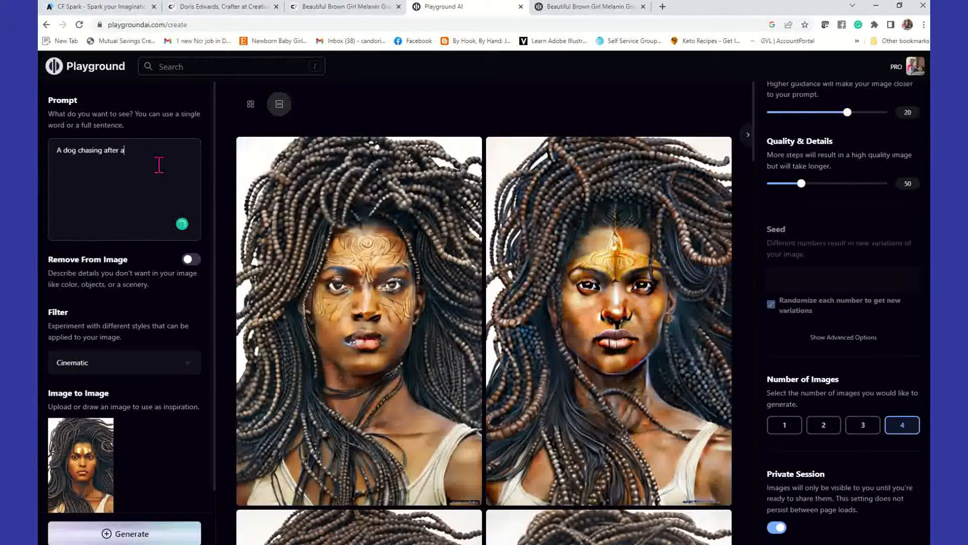
pyautogui.click(105, 435)
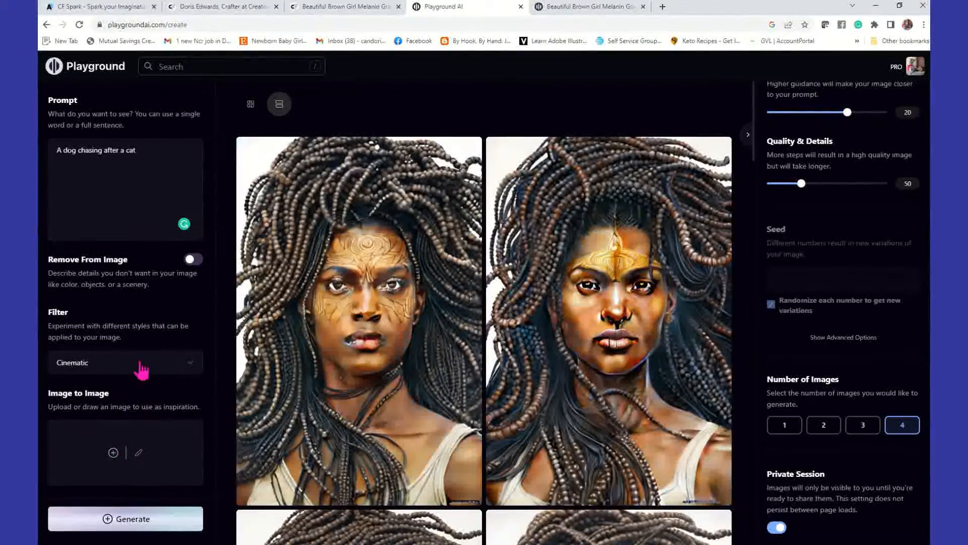
# Set the filter to Lush illumination, generate four images from the prompt and look through them
pyautogui.click(135, 373)
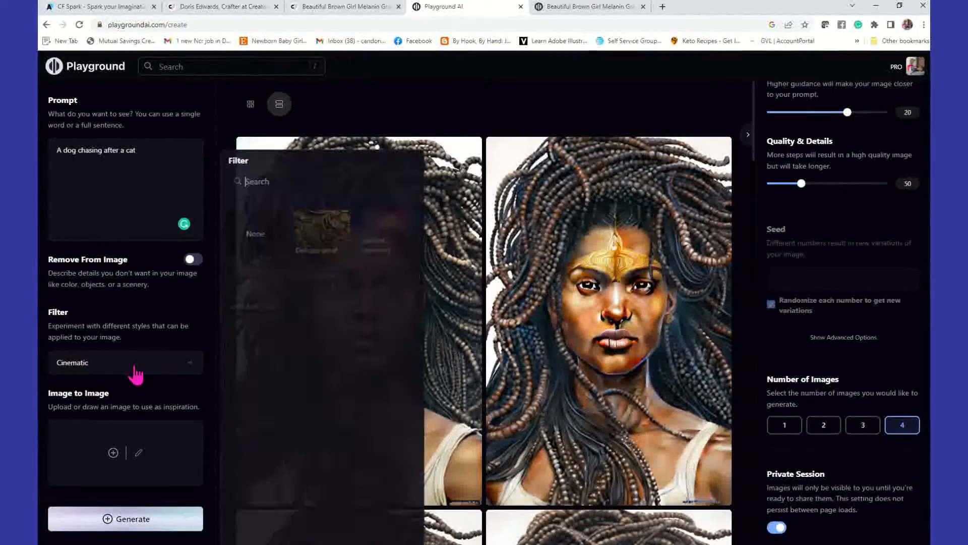
pyautogui.click(252, 247)
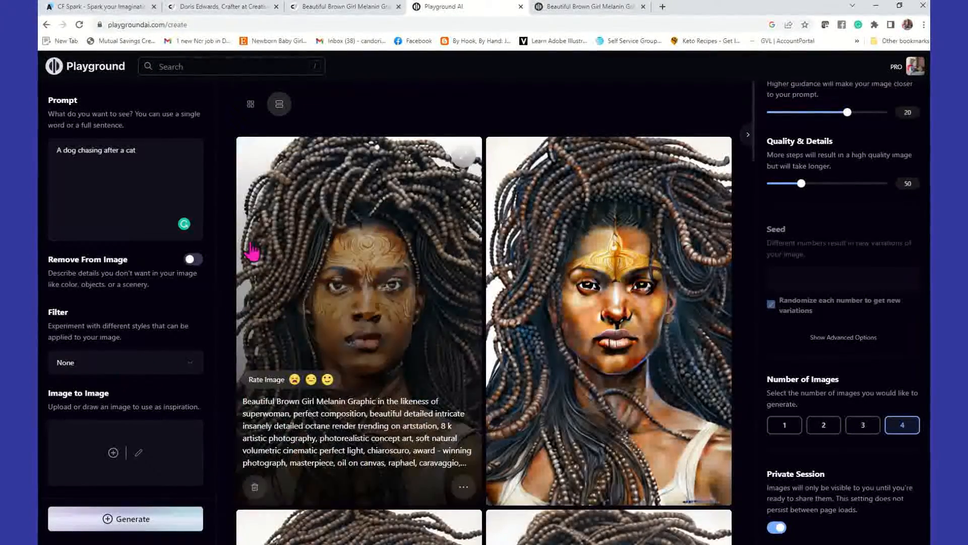
pyautogui.click(72, 371)
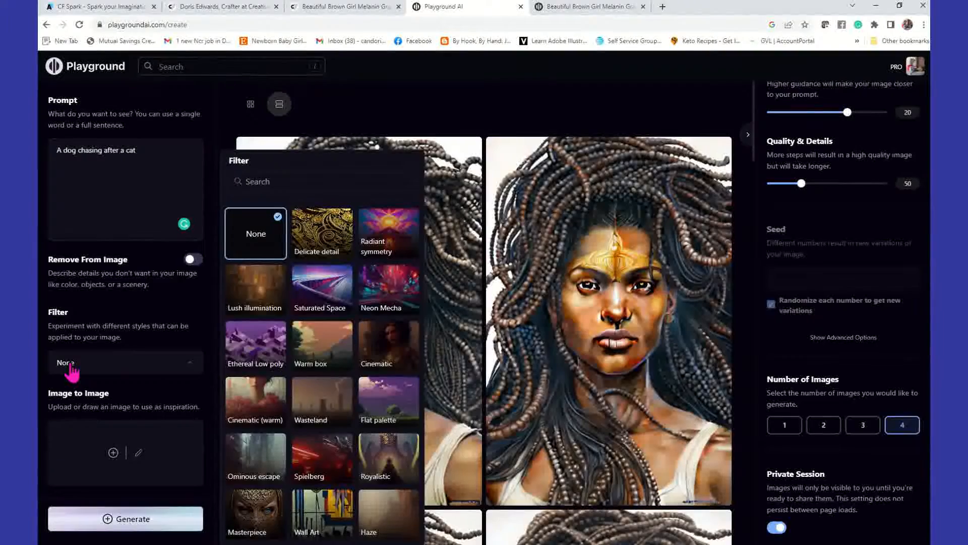
pyautogui.click(259, 299)
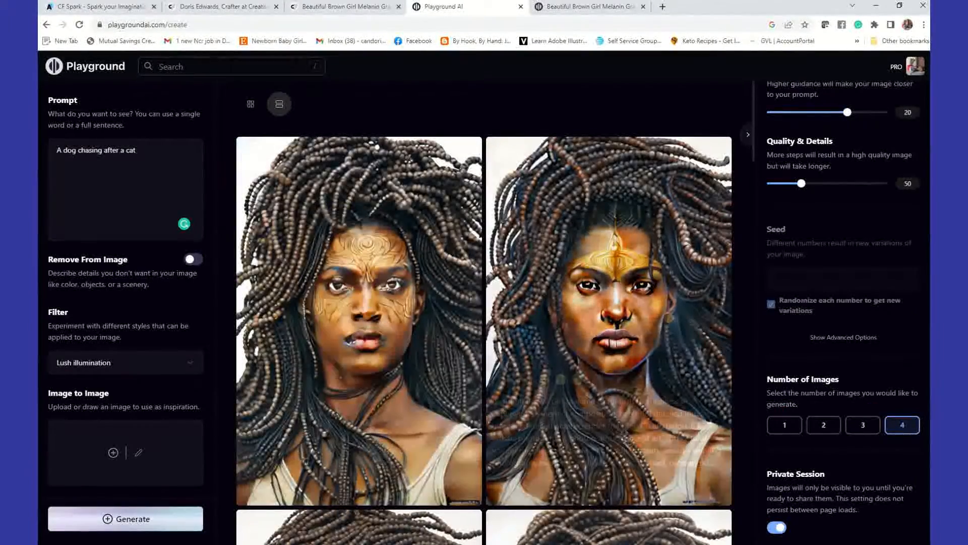
pyautogui.click(166, 527)
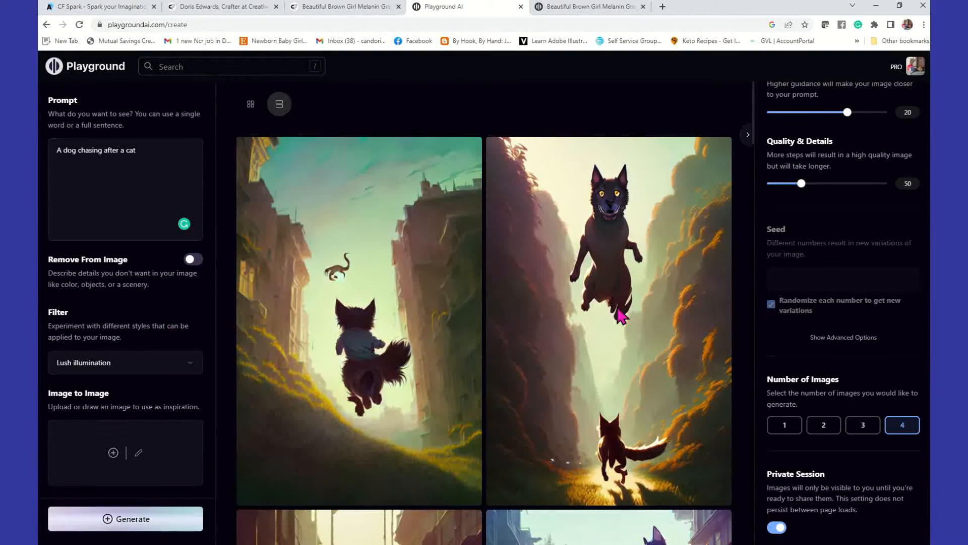
pyautogui.scroll(-6, 626, 316)
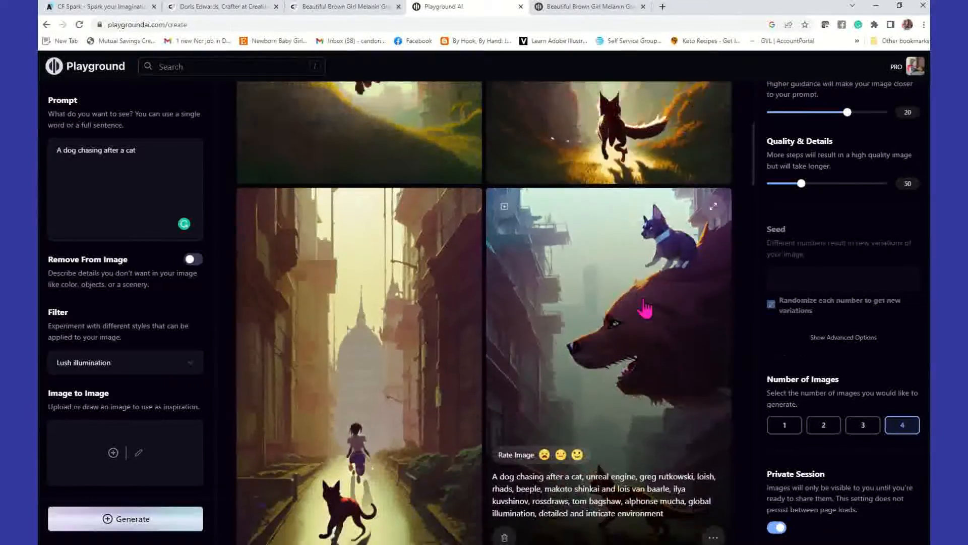
pyautogui.scroll(-3, 645, 308)
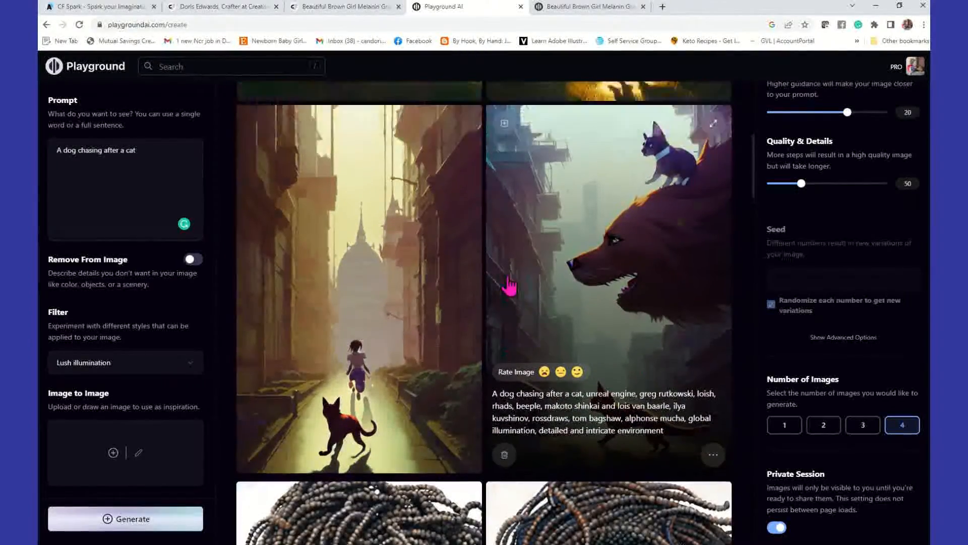
pyautogui.scroll(5, 509, 286)
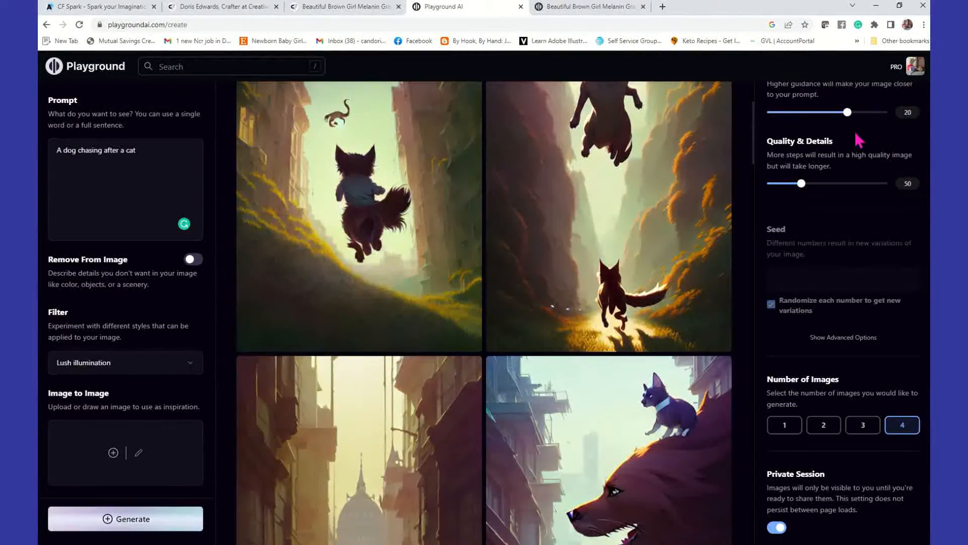
# Set the image height to 512, generate the Lush illumination images again and review the square versions
pyautogui.scroll(5, 859, 140)
pyautogui.moveTo(823, 271); pyautogui.dragTo(804, 271)
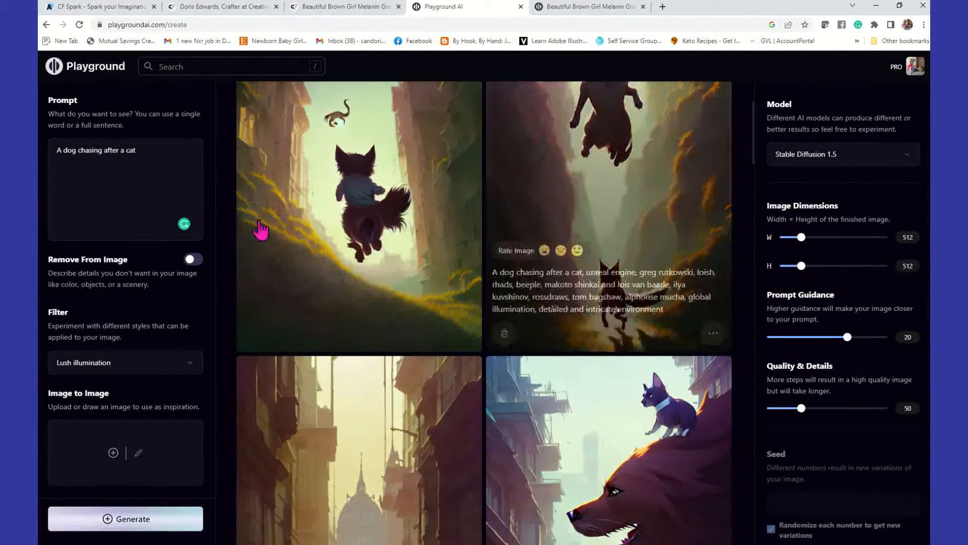
pyautogui.click(164, 521)
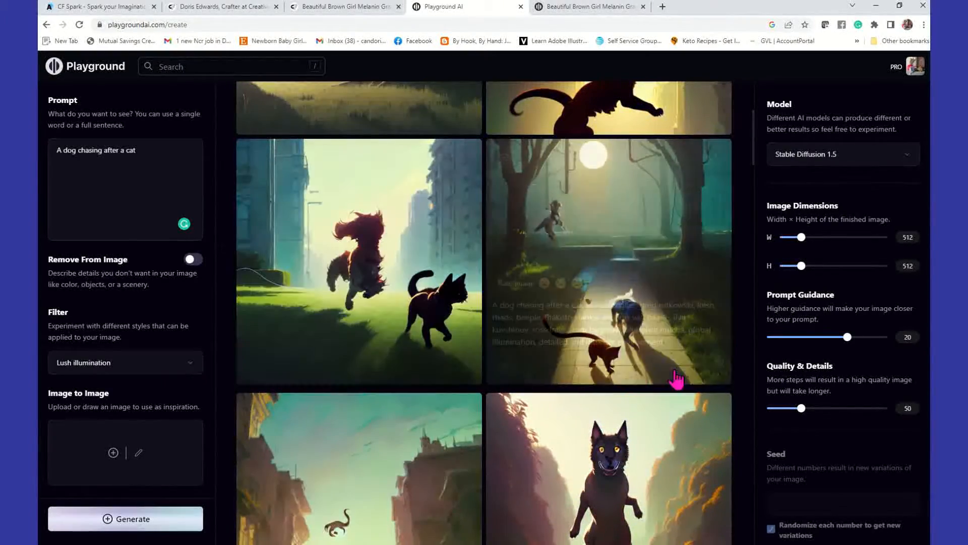
pyautogui.scroll(1, 662, 364)
pyautogui.scroll(4, 664, 373)
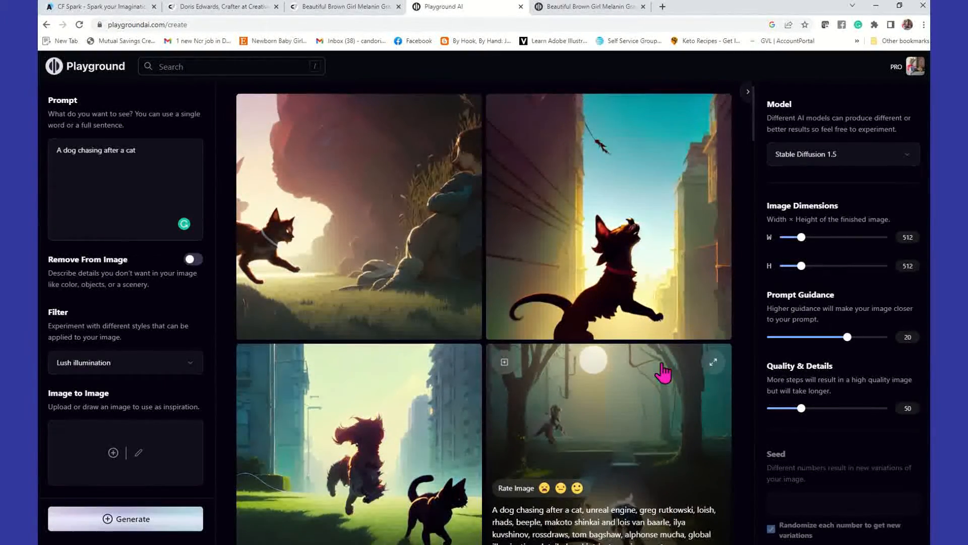
pyautogui.scroll(-3, 663, 373)
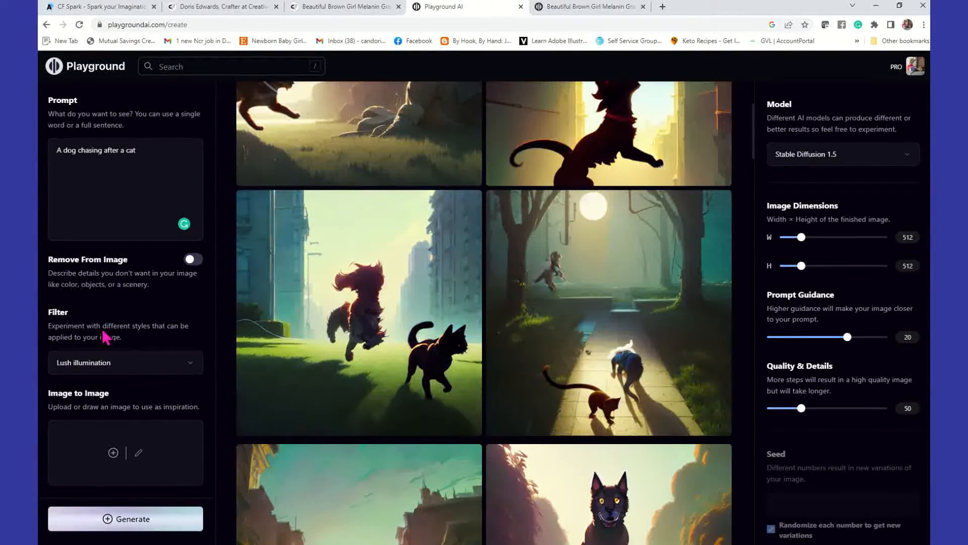
# Change the filter to Haze, generate a new set of images and show the available actions for the running cat image
pyautogui.click(192, 364)
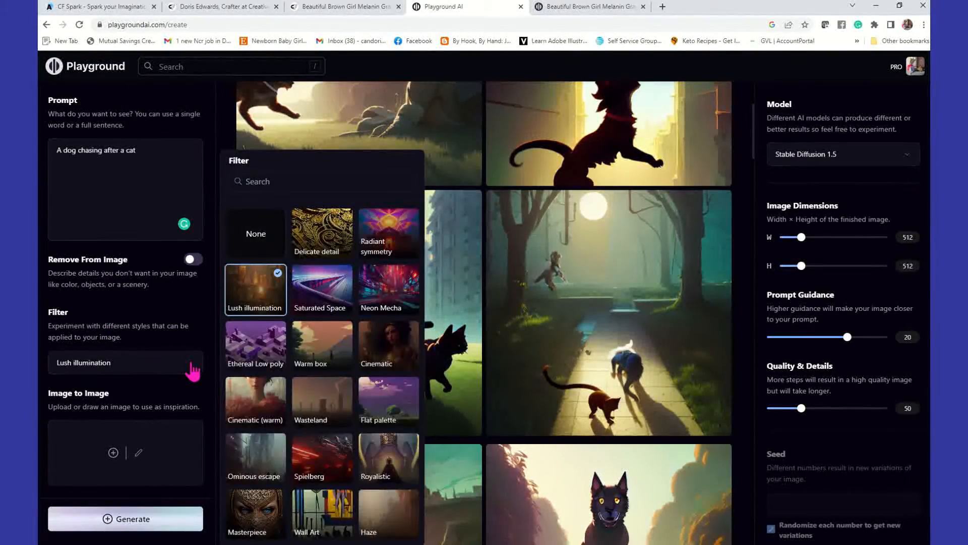
pyautogui.click(373, 524)
pyautogui.click(165, 519)
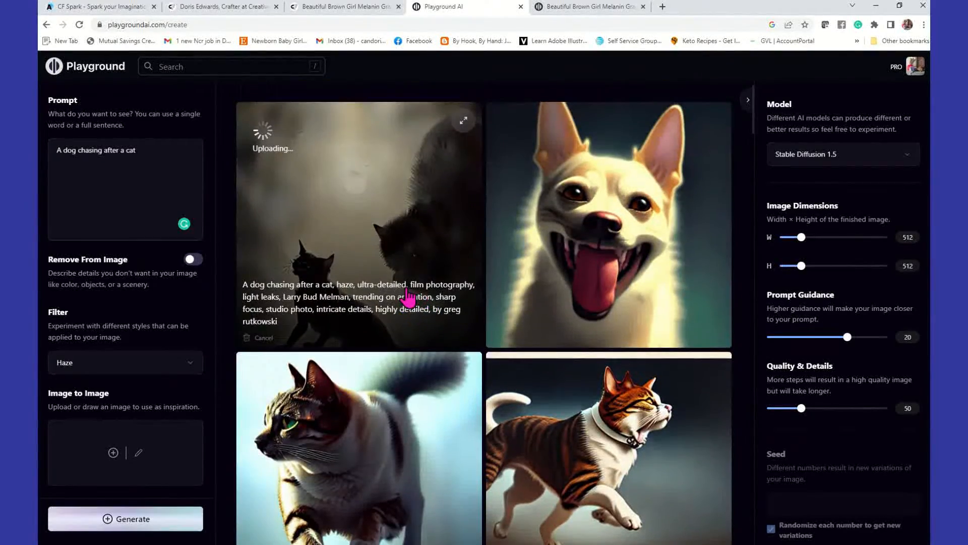
pyautogui.scroll(-2, 408, 298)
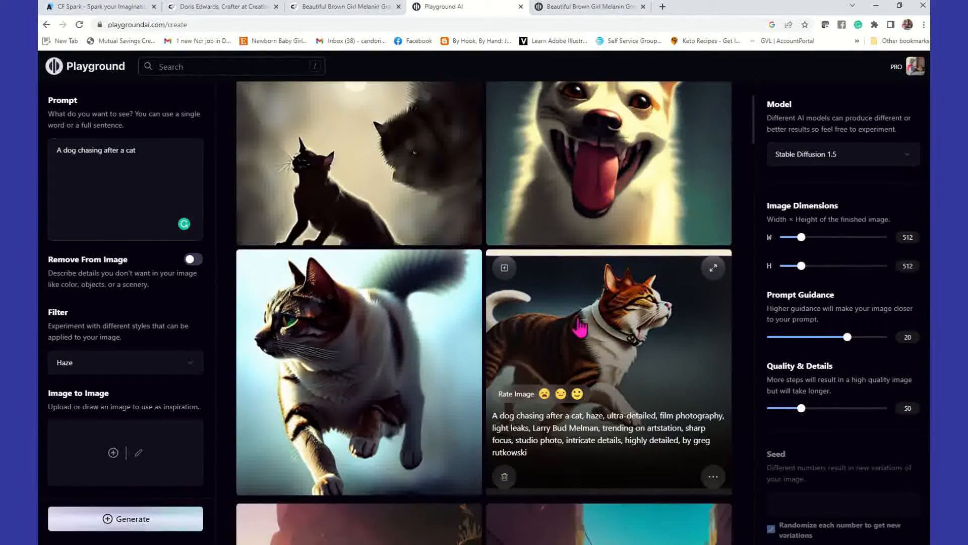
pyautogui.scroll(2, 498, 298)
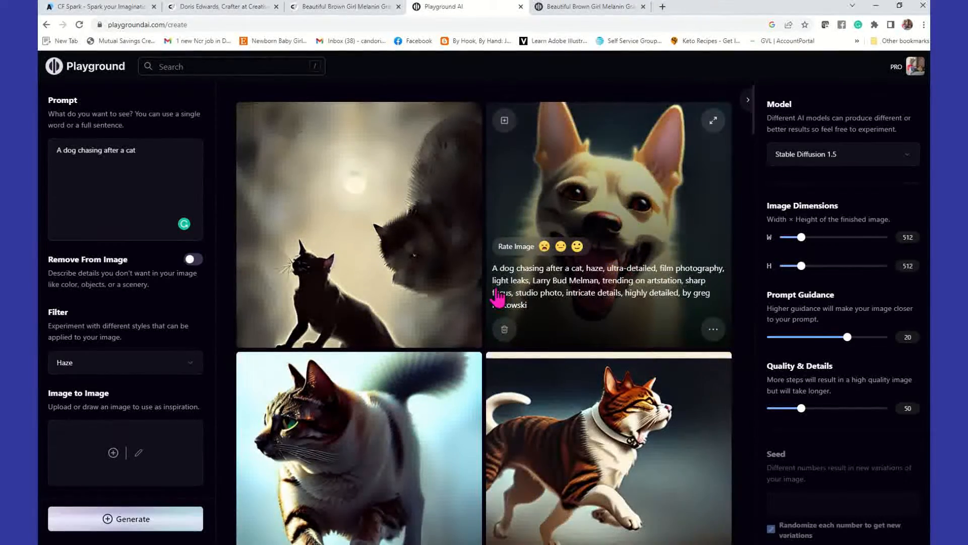
pyautogui.scroll(-2, 497, 299)
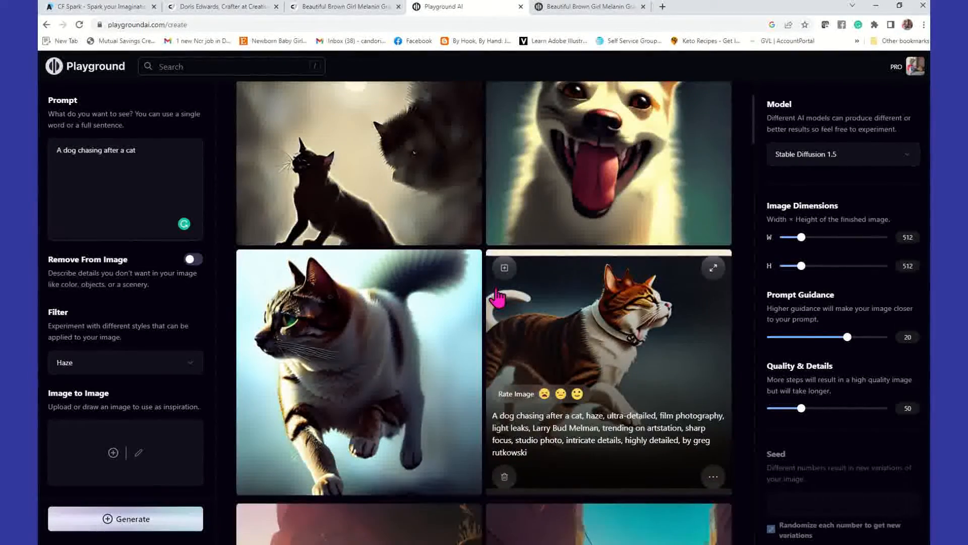
pyautogui.click(463, 478)
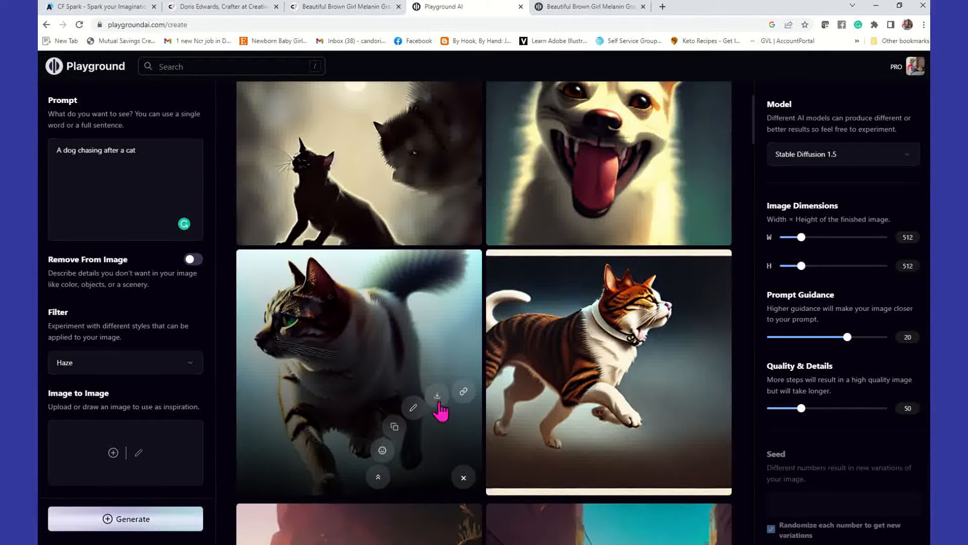
pyautogui.moveTo(496, 280)
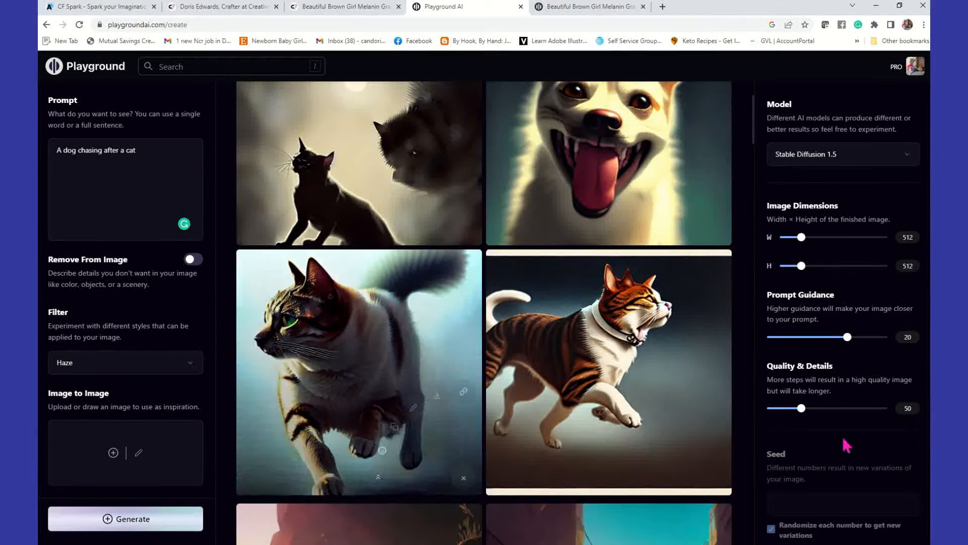
pyautogui.moveTo(638, 319)
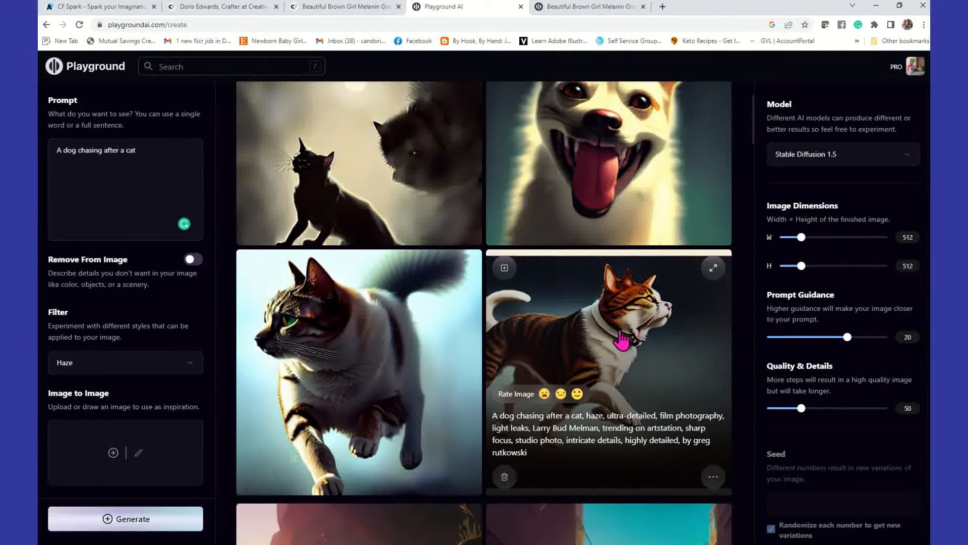
# Close the portrait's post page to view the profile's image gallery, and return to the image generation page
pyautogui.click(576, 9)
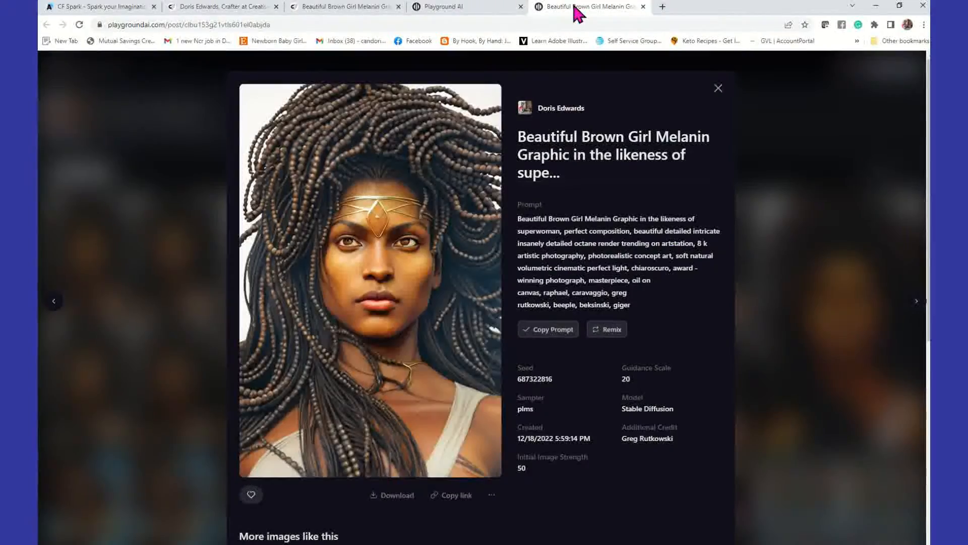
pyautogui.click(718, 94)
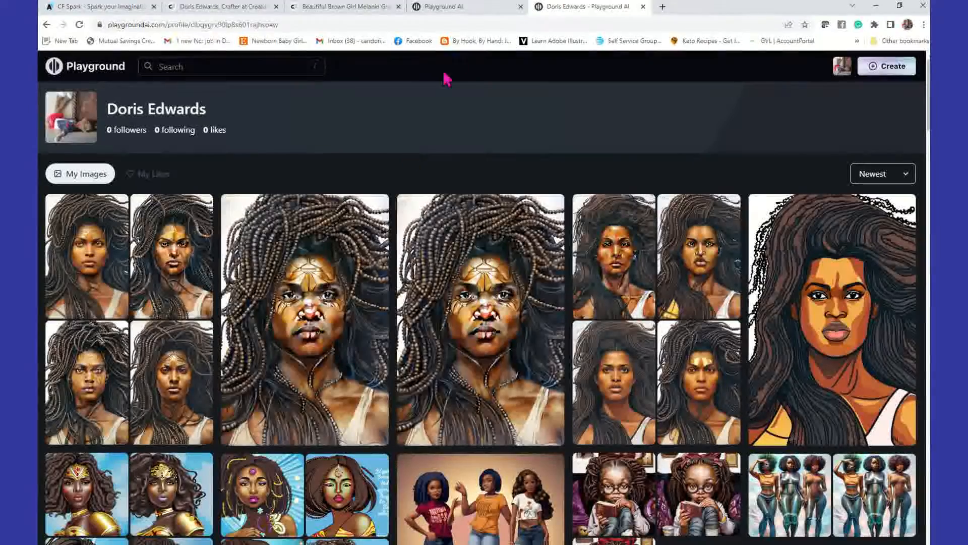
pyautogui.click(468, 13)
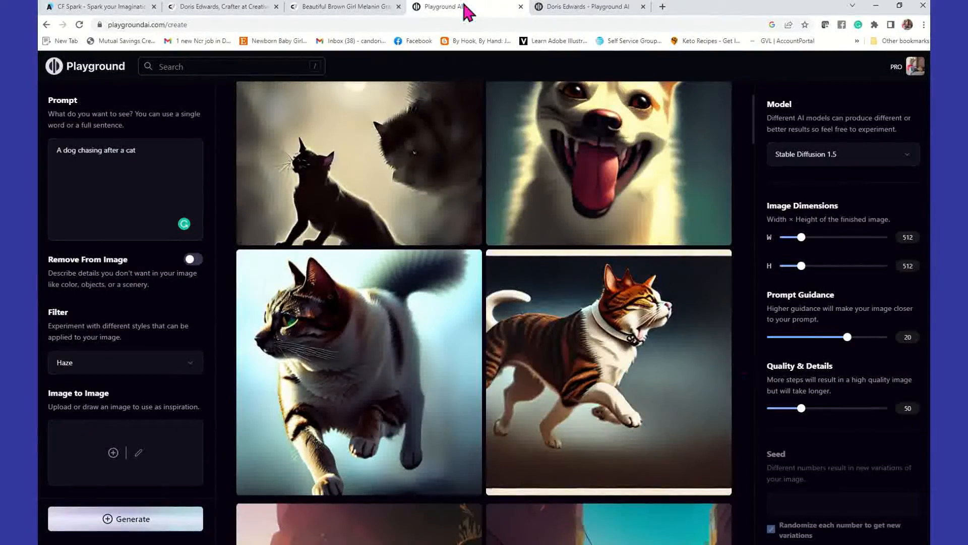
# Open the post of the striped running cat from the profile's image gallery and copy its full prompt
pyautogui.click(919, 69)
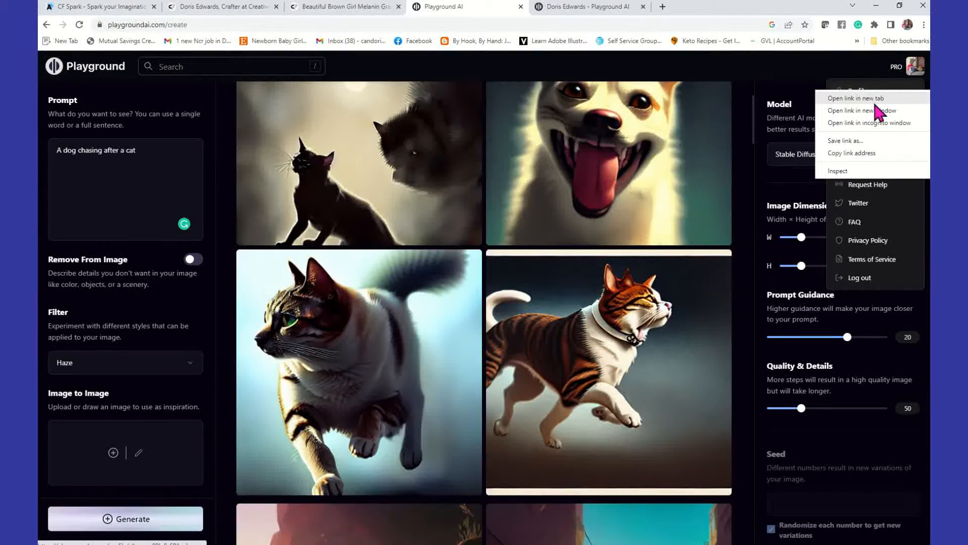
pyautogui.click(872, 99)
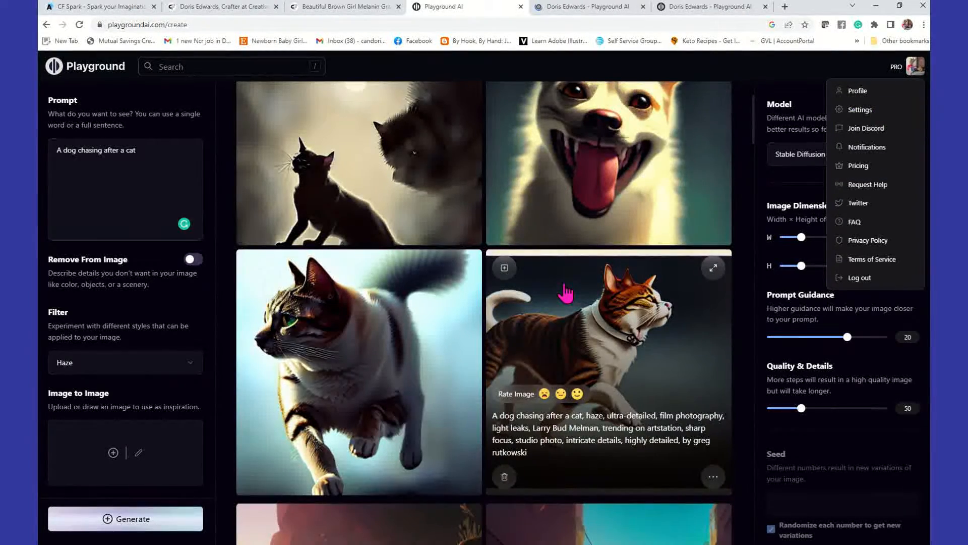
pyautogui.click(597, 8)
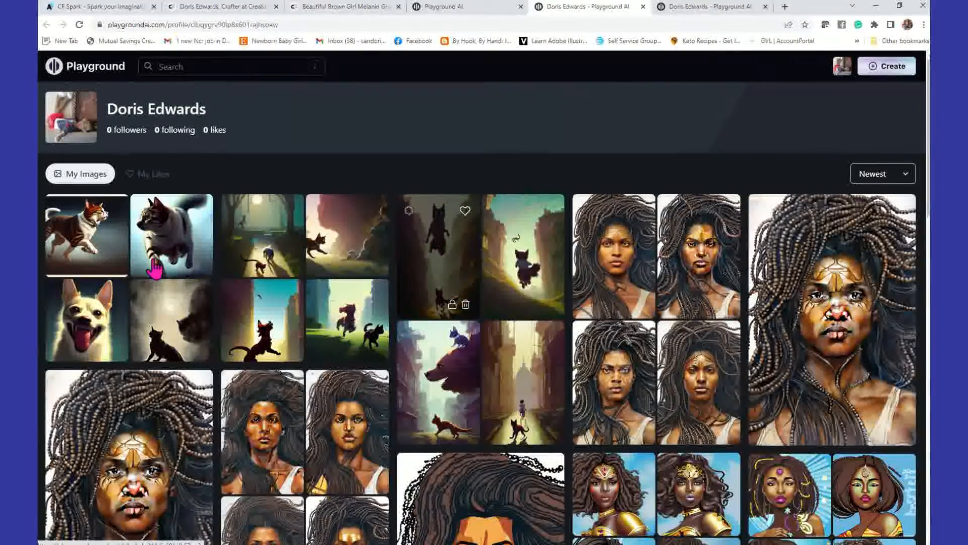
pyautogui.click(107, 227)
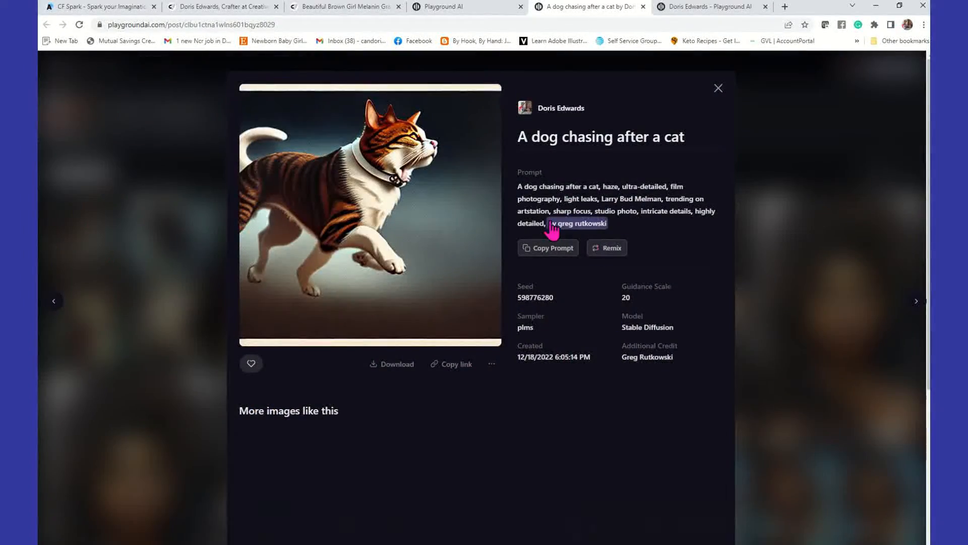
pyautogui.click(573, 254)
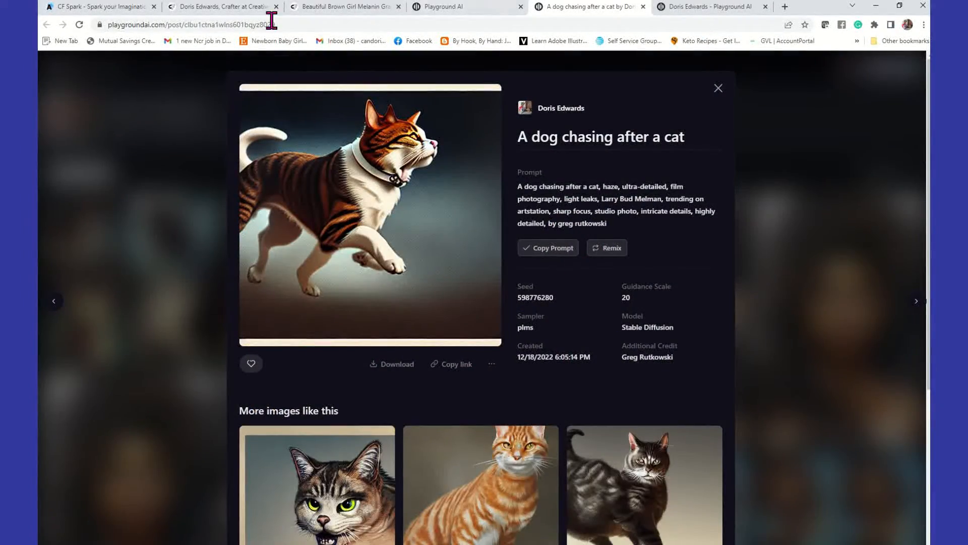
# Switch to CF Spark, replace the prompt with the copied dog-chasing-cat prompt and generate images at a 1:1 ratio
pyautogui.click(90, 7)
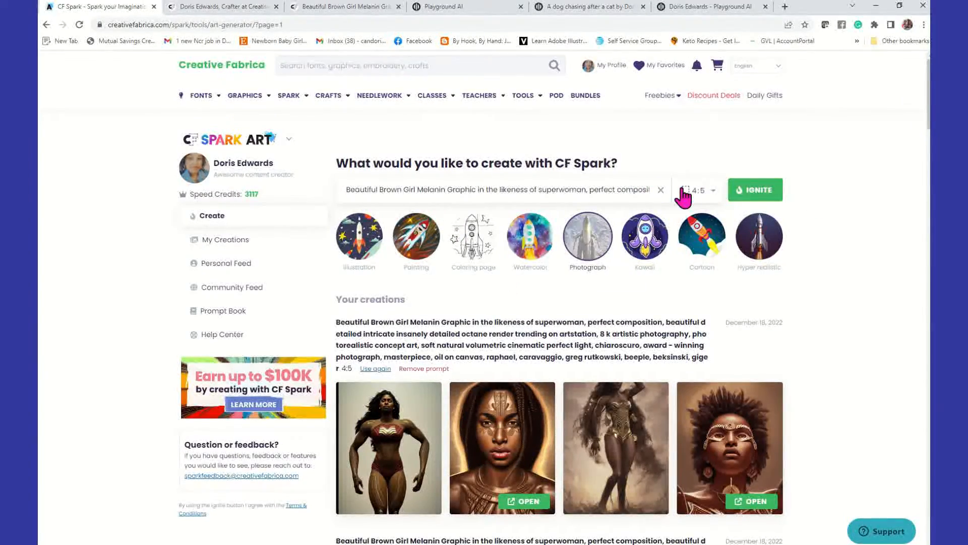
pyautogui.click(660, 190)
pyautogui.rightClick(545, 194)
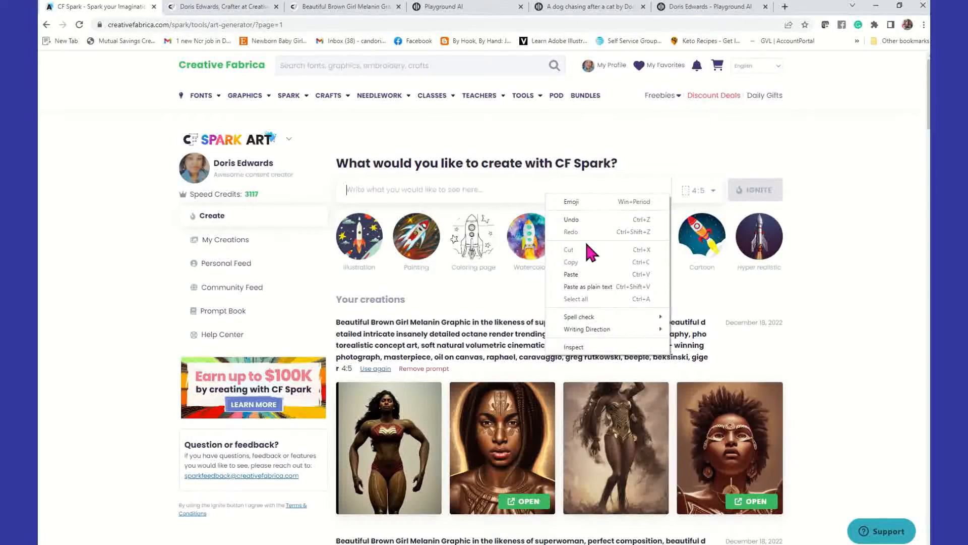
pyautogui.click(588, 274)
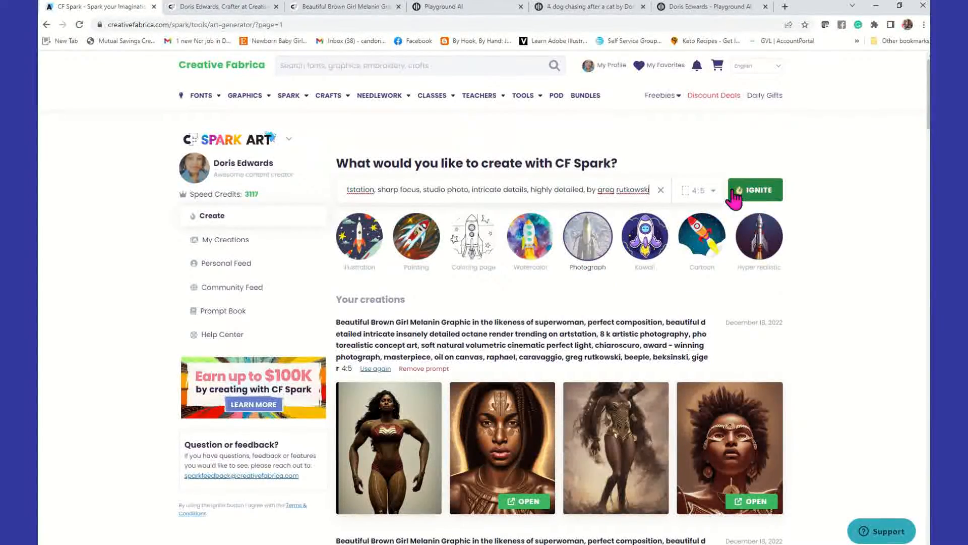
pyautogui.click(706, 192)
pyautogui.click(698, 236)
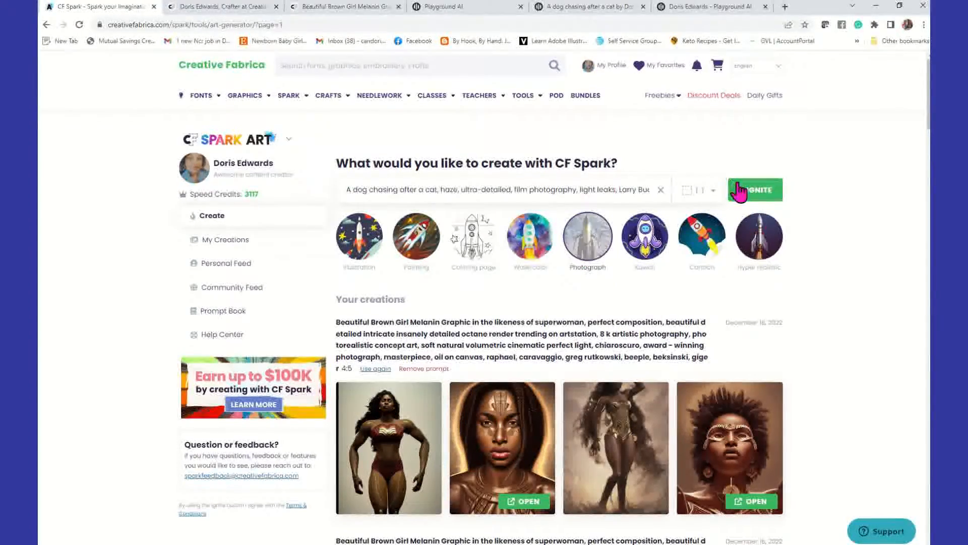
pyautogui.click(757, 190)
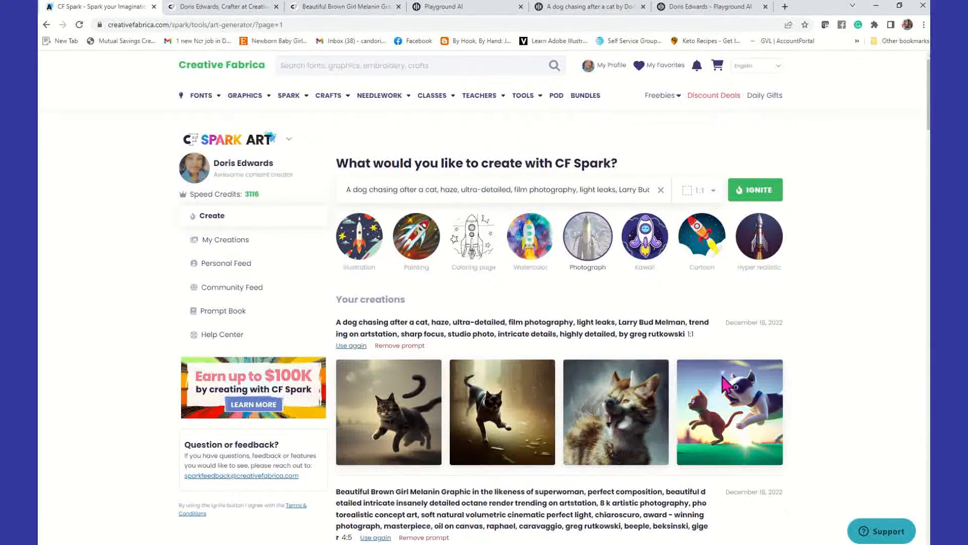
# View the enlarged image of the dog chasing the cat, check the second image's edit option, and close both views
pyautogui.click(769, 376)
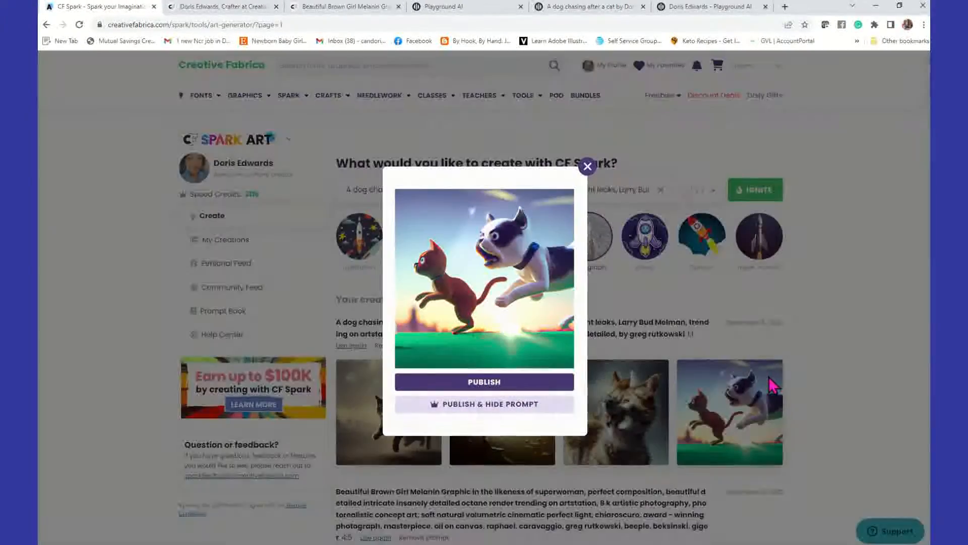
pyautogui.click(587, 166)
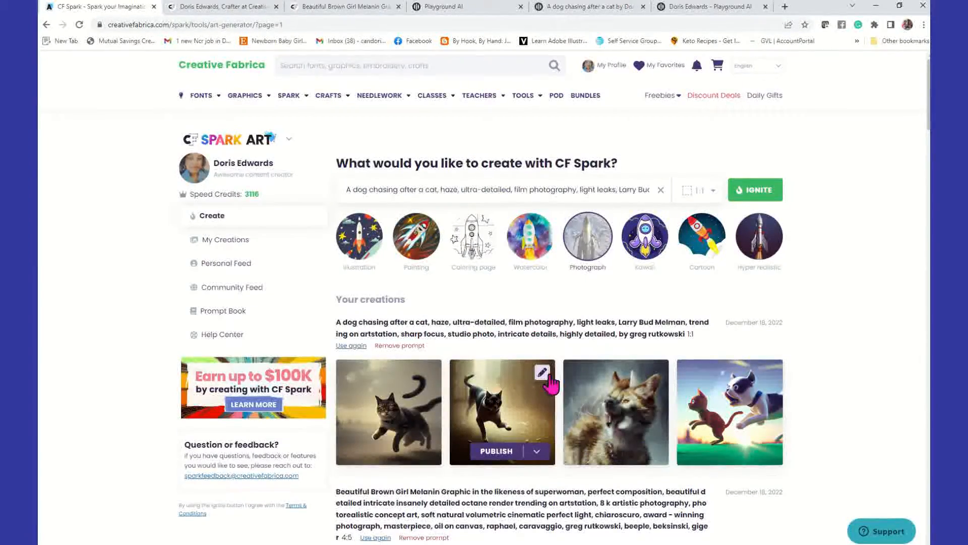
pyautogui.click(547, 373)
pyautogui.click(680, 287)
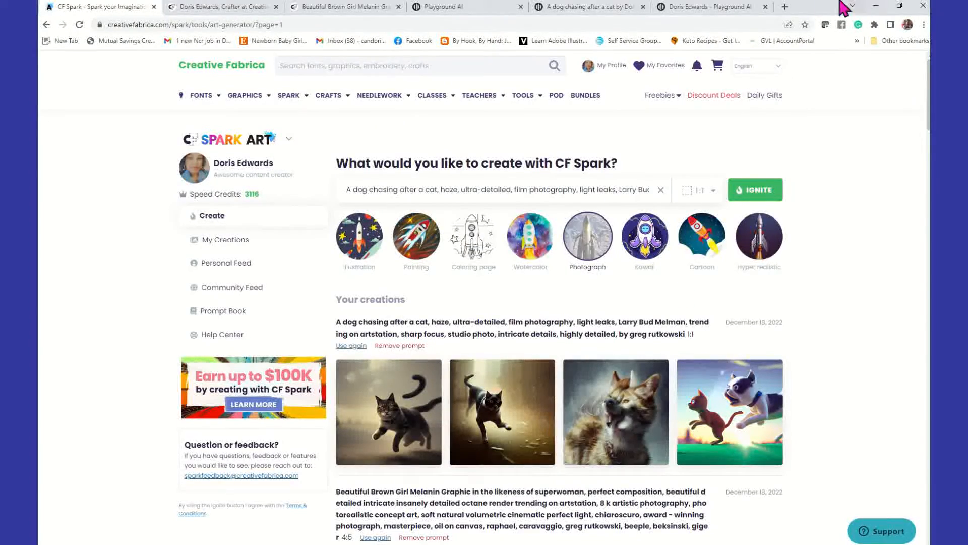
# Return to Playground AI's generation page, clear the old prompt and set the filter to None
pyautogui.click(436, 9)
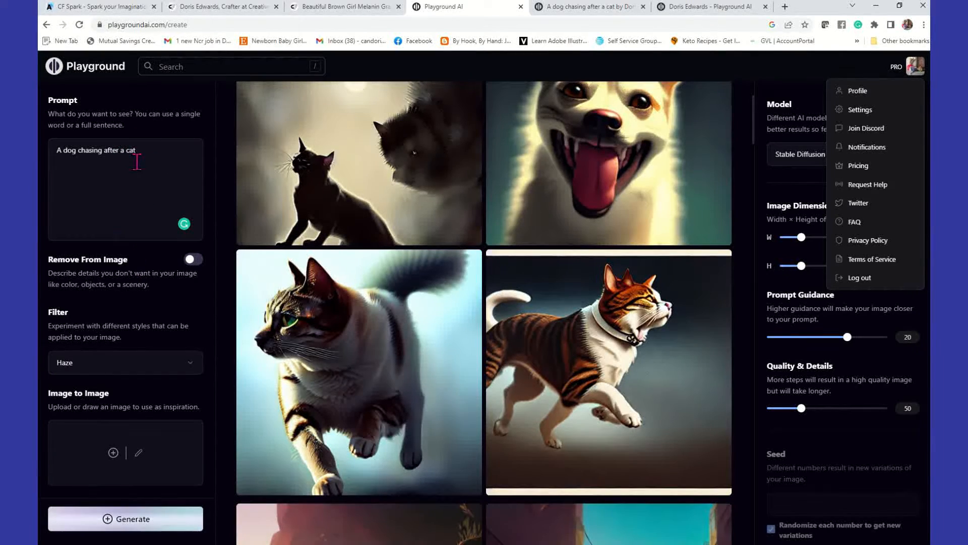
pyautogui.moveTo(148, 150); pyautogui.dragTo(45, 150)
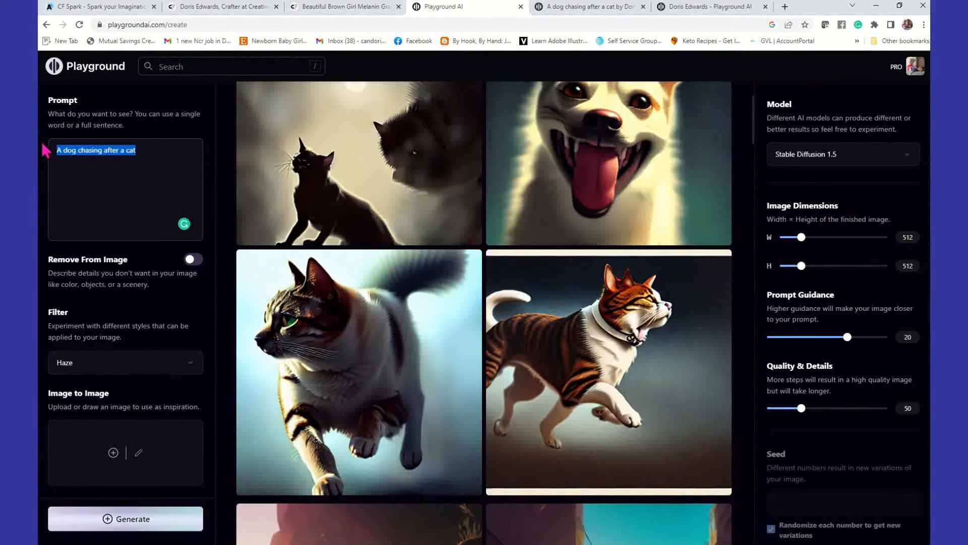
pyautogui.press('BackSpace')
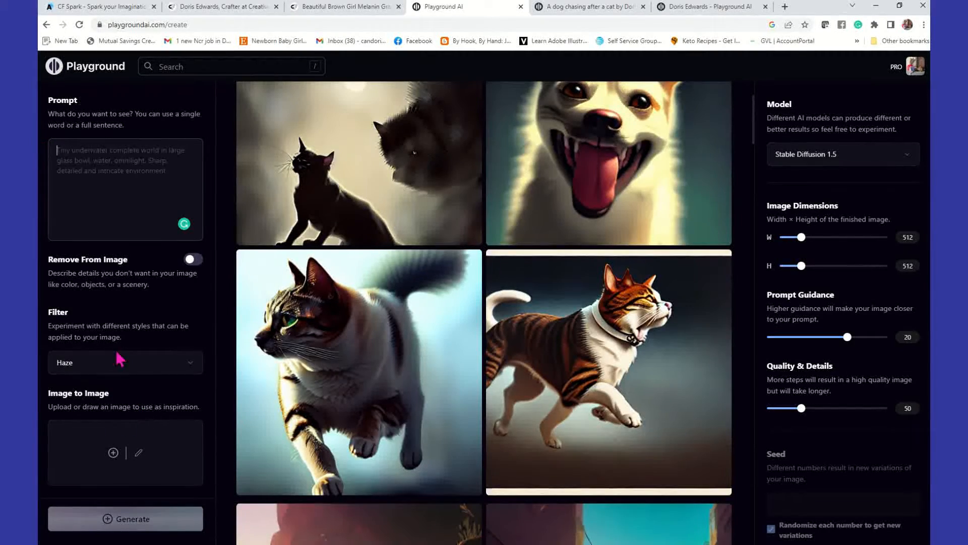
pyautogui.click(144, 371)
pyautogui.click(262, 241)
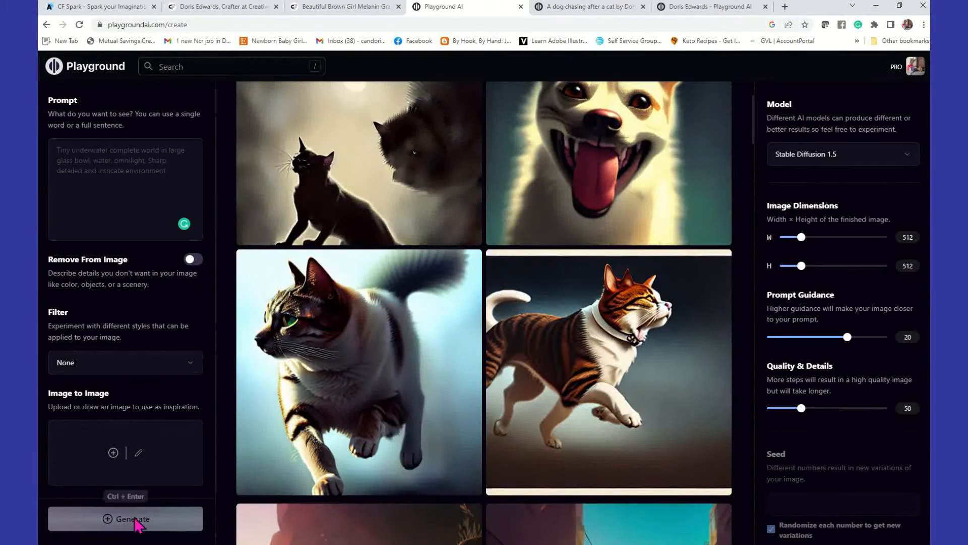
# Upload the Desktop image "wood veneer earrings.jpg.png" as the Image to Image reference
pyautogui.click(113, 453)
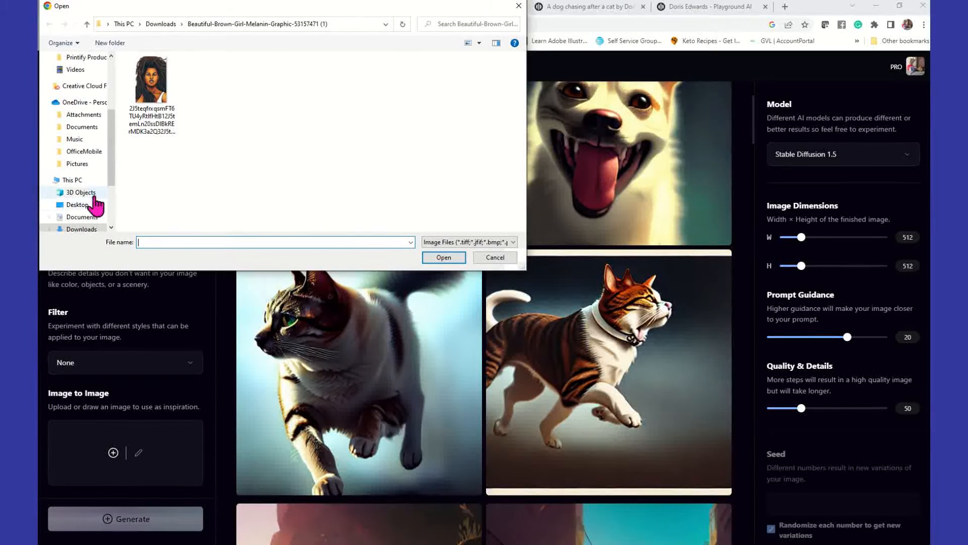
pyautogui.click(81, 206)
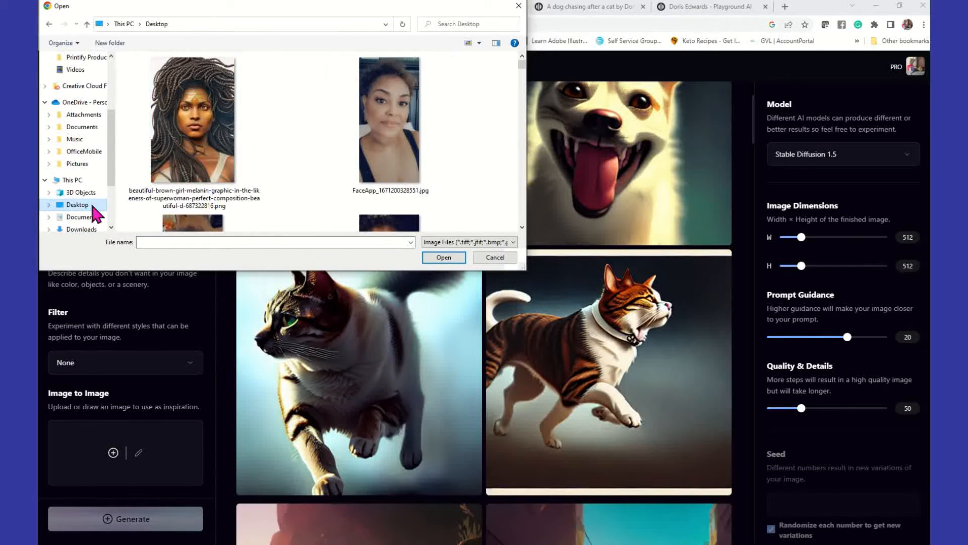
pyautogui.scroll(-5, 523, 226)
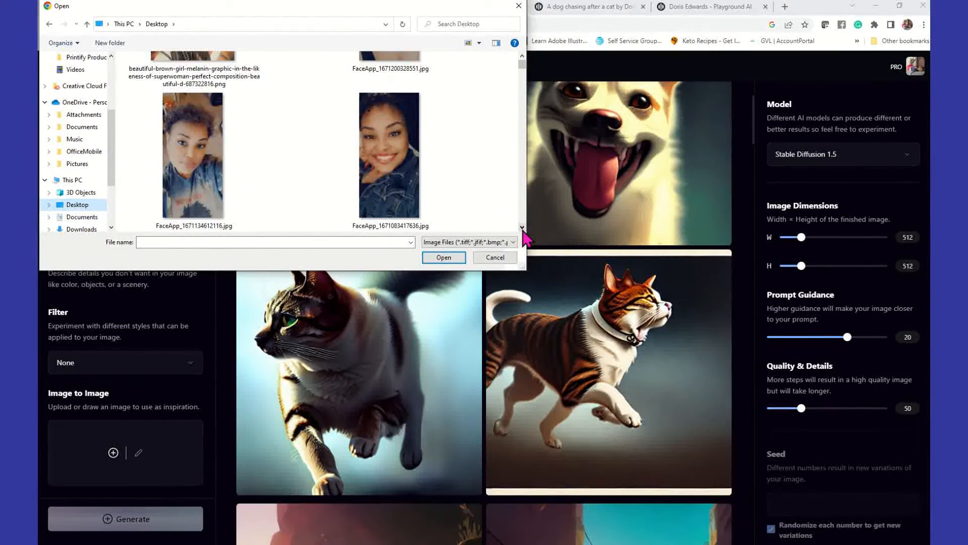
pyautogui.scroll(-6, 524, 232)
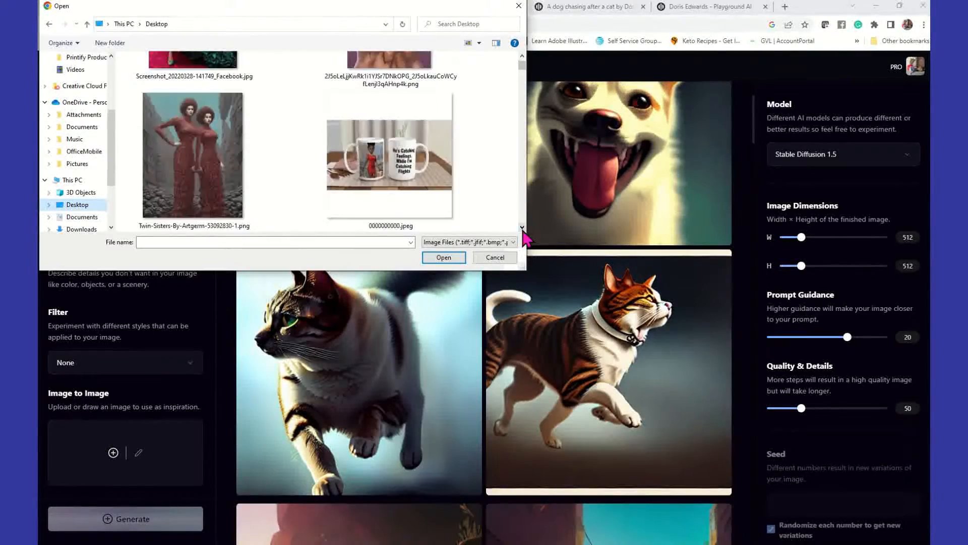
pyautogui.scroll(-4, 524, 233)
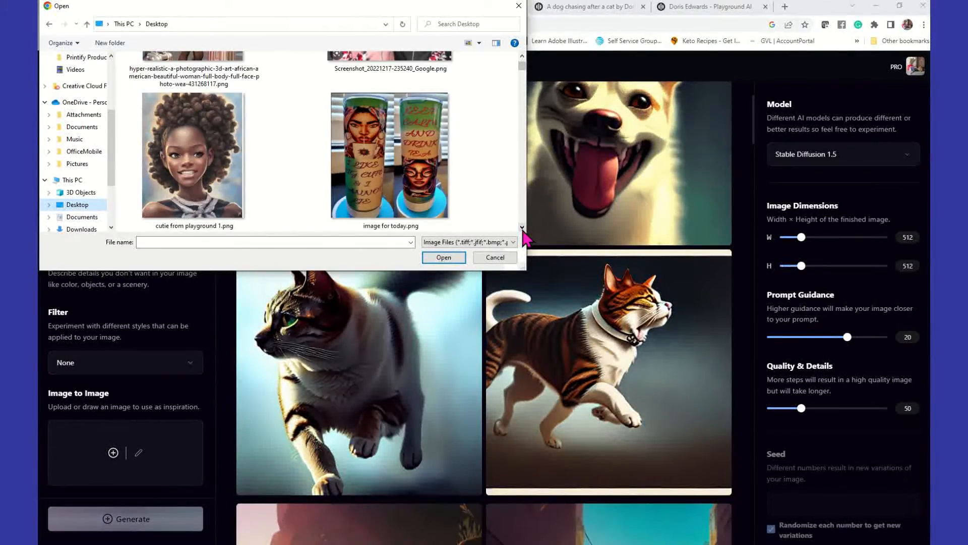
pyautogui.scroll(-5, 524, 233)
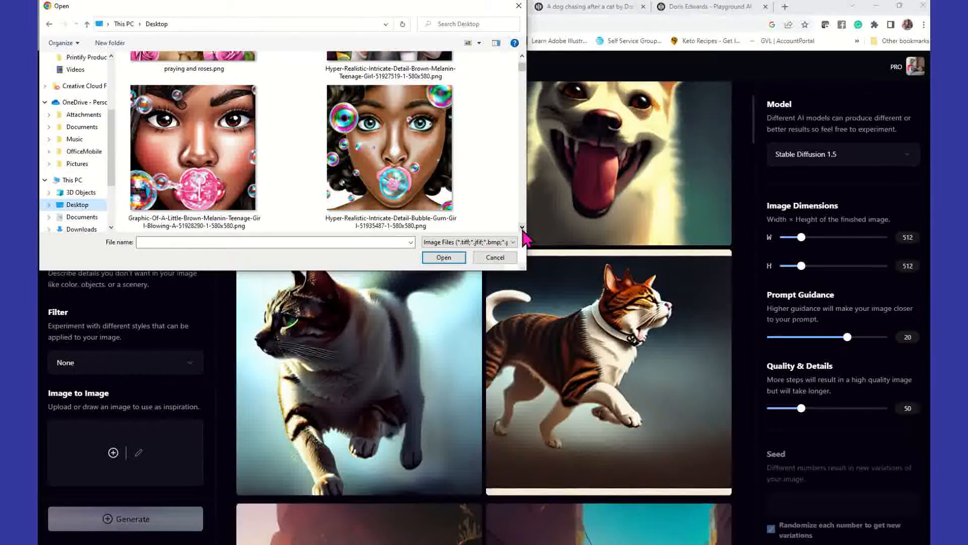
pyautogui.scroll(-8, 524, 233)
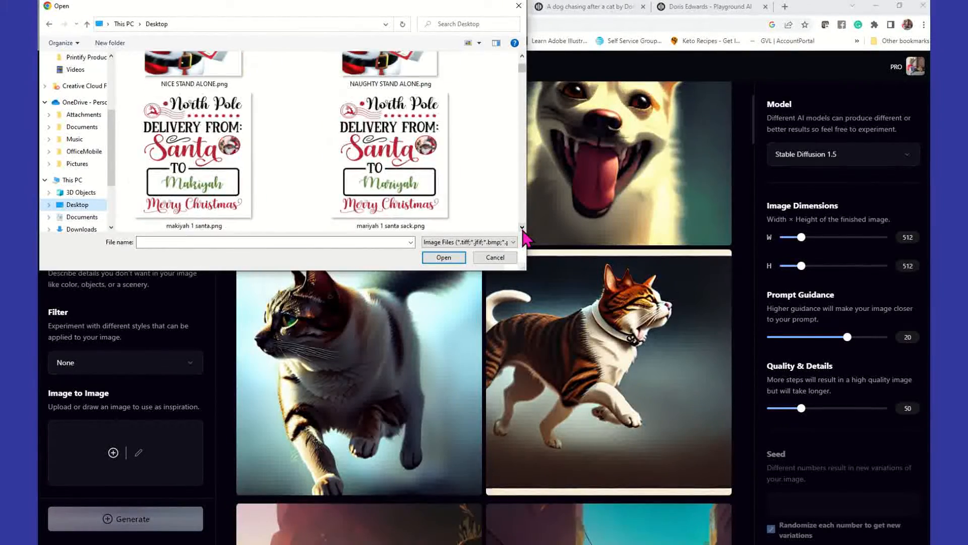
pyautogui.scroll(-8, 523, 233)
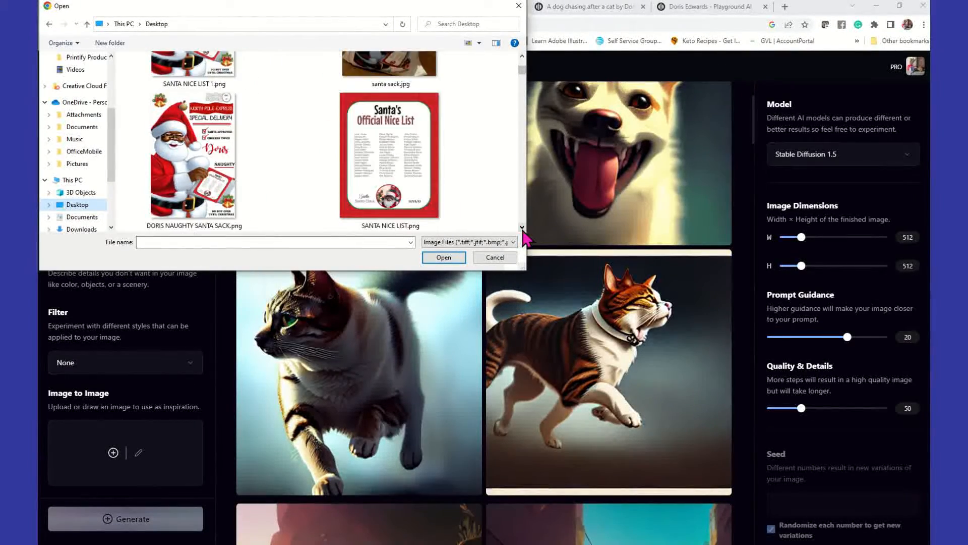
pyautogui.scroll(-8, 523, 233)
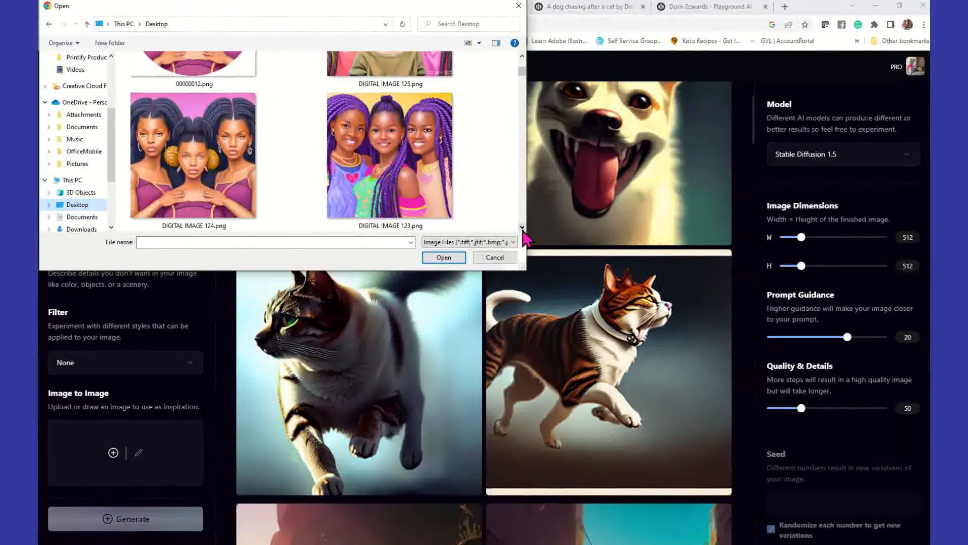
pyautogui.scroll(-2, 523, 233)
pyautogui.scroll(-8, 523, 233)
pyautogui.scroll(-8, 523, 233)
pyautogui.scroll(-8, 524, 233)
pyautogui.scroll(-8, 524, 233)
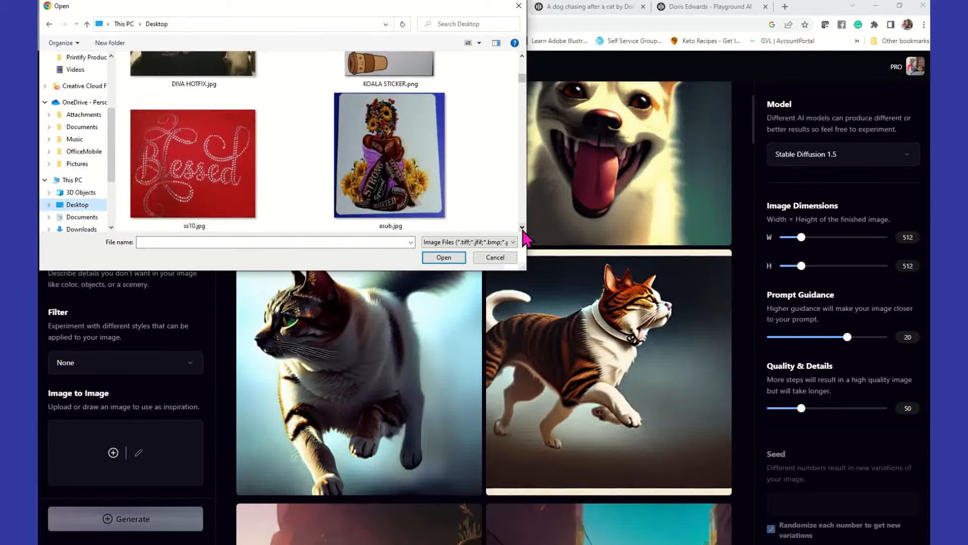
pyautogui.scroll(-8, 524, 233)
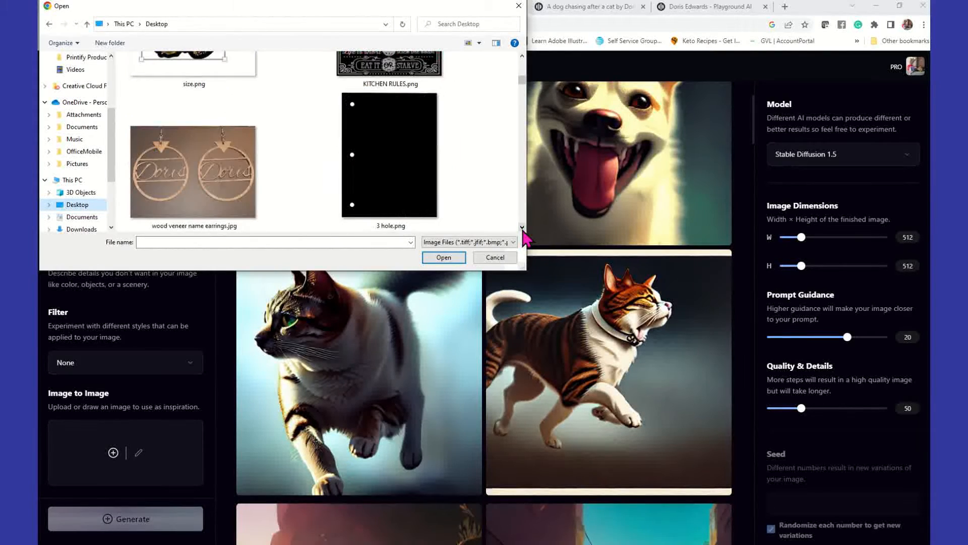
pyautogui.scroll(-3, 523, 233)
pyautogui.scroll(-3, 524, 237)
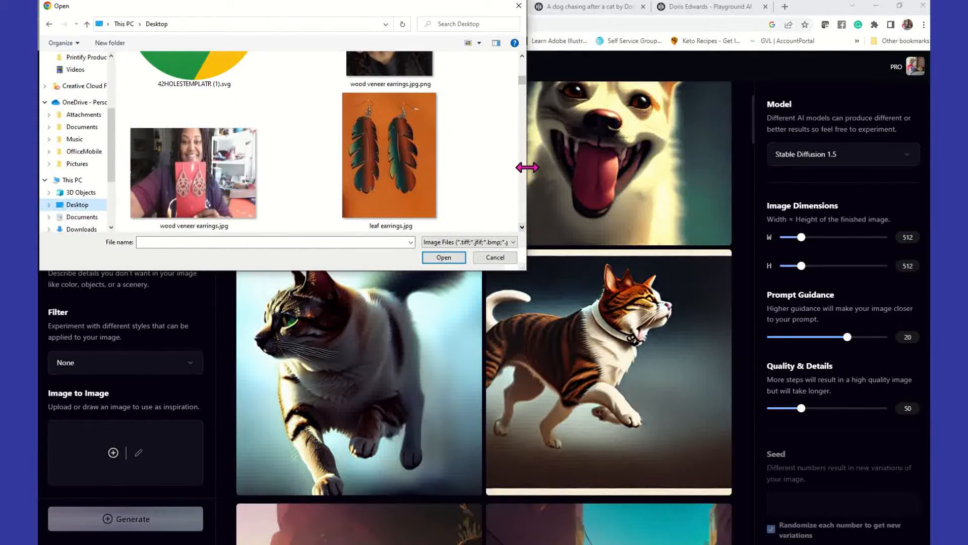
pyautogui.scroll(3, 525, 60)
pyautogui.click(371, 146)
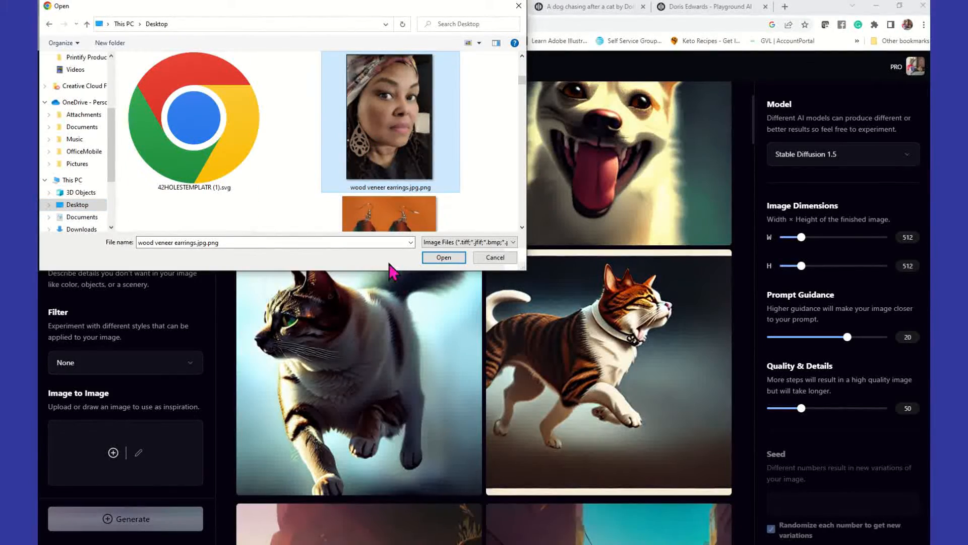
pyautogui.click(444, 257)
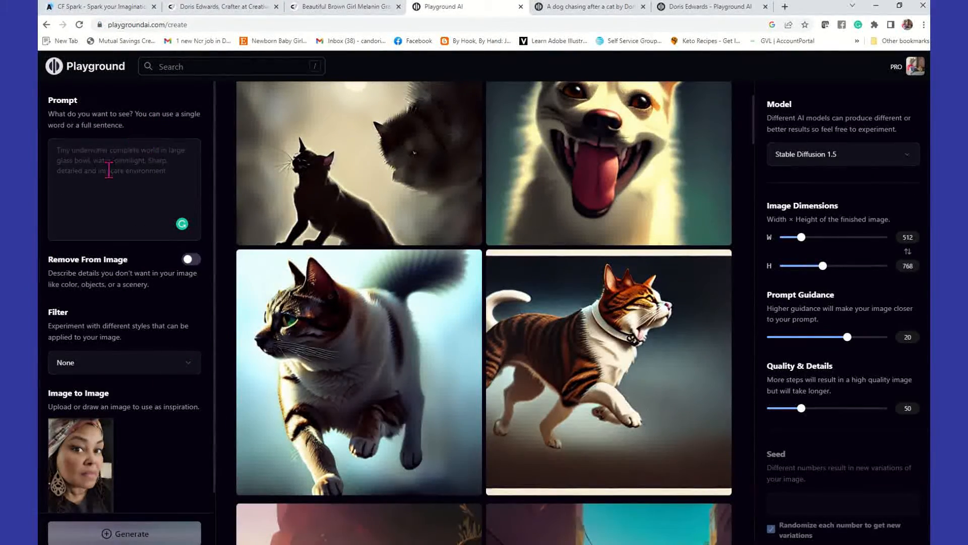
# Enter the prompt "An African American Woman Wearing a headwrap" and review the image strength, number of images and Private Session settings
pyautogui.write('An A')
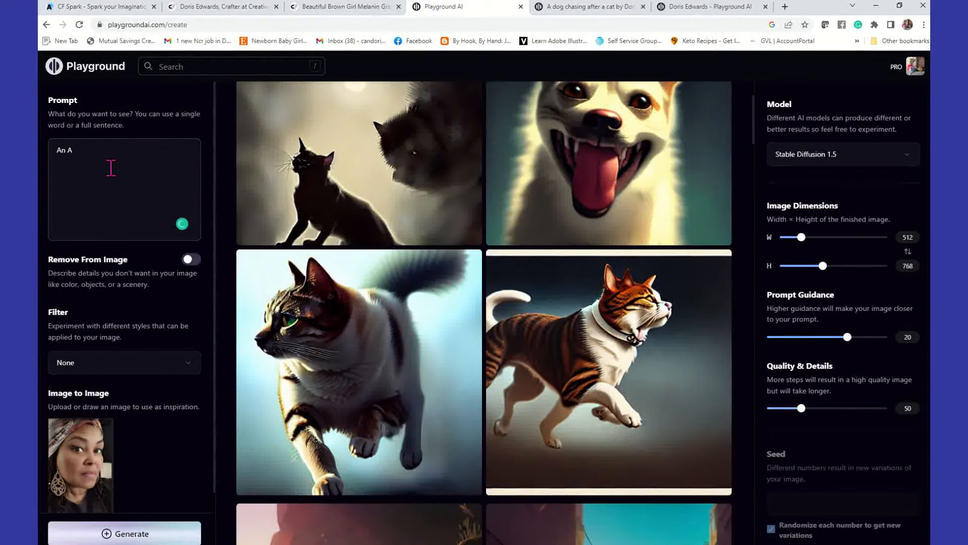
pyautogui.write('frican American Woman Wearing a headwrap')
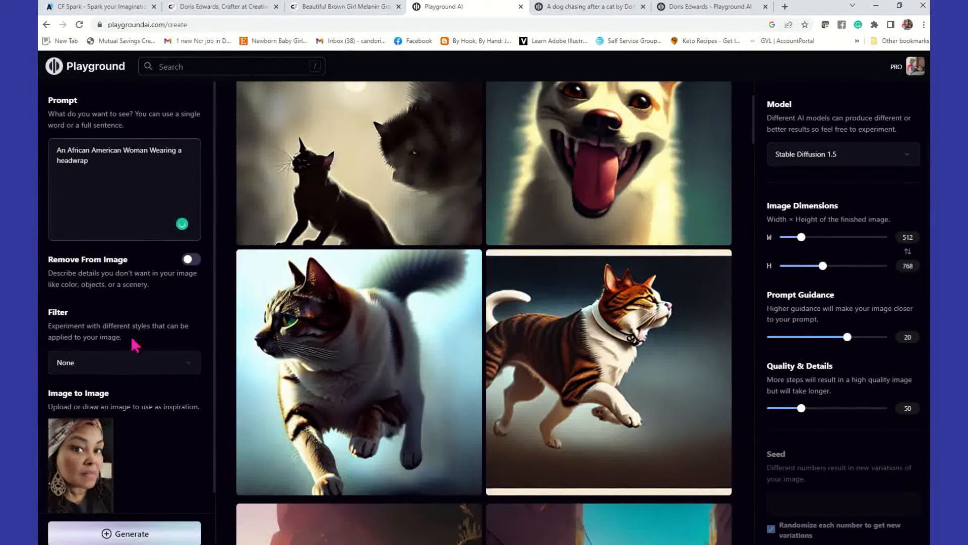
pyautogui.scroll(-2, 133, 335)
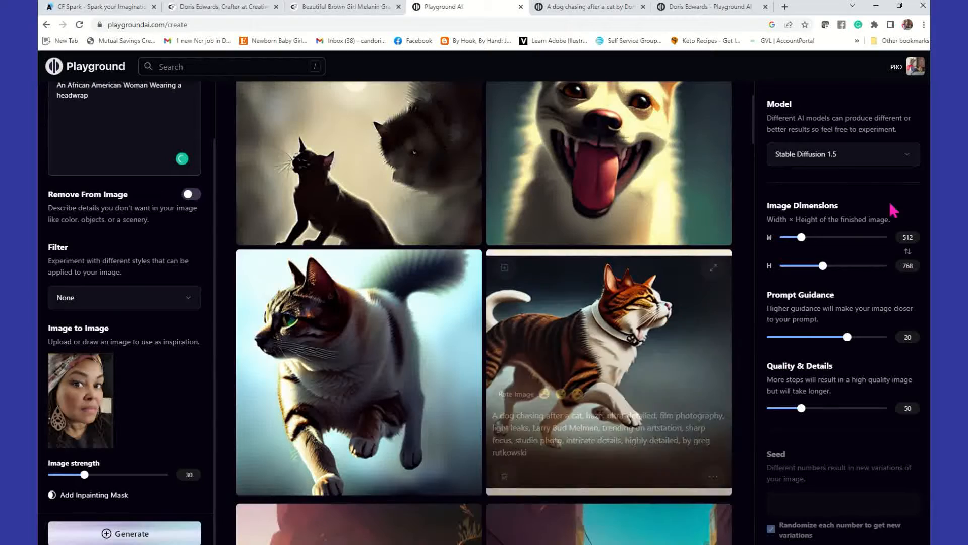
pyautogui.scroll(-3, 851, 338)
pyautogui.scroll(-2, 851, 342)
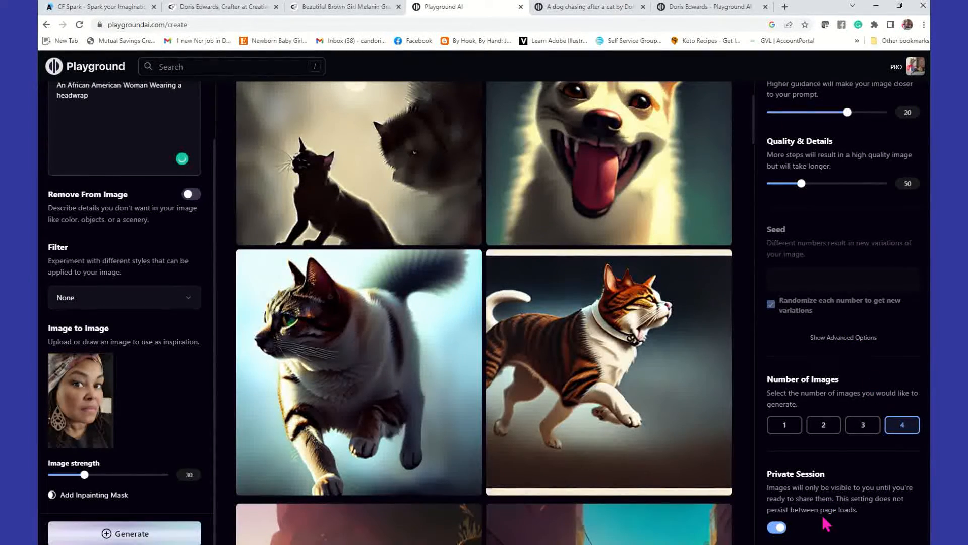
# Set the image height to 512 and the image strength to 50, and generate images from the headwrap prompt and reference photo
pyautogui.scroll(3, 815, 355)
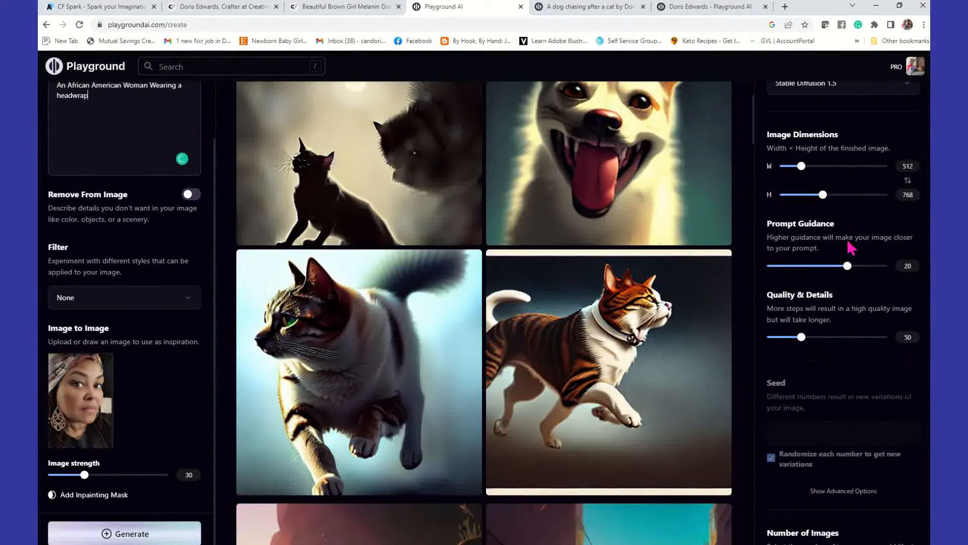
pyautogui.moveTo(821, 198); pyautogui.dragTo(802, 198)
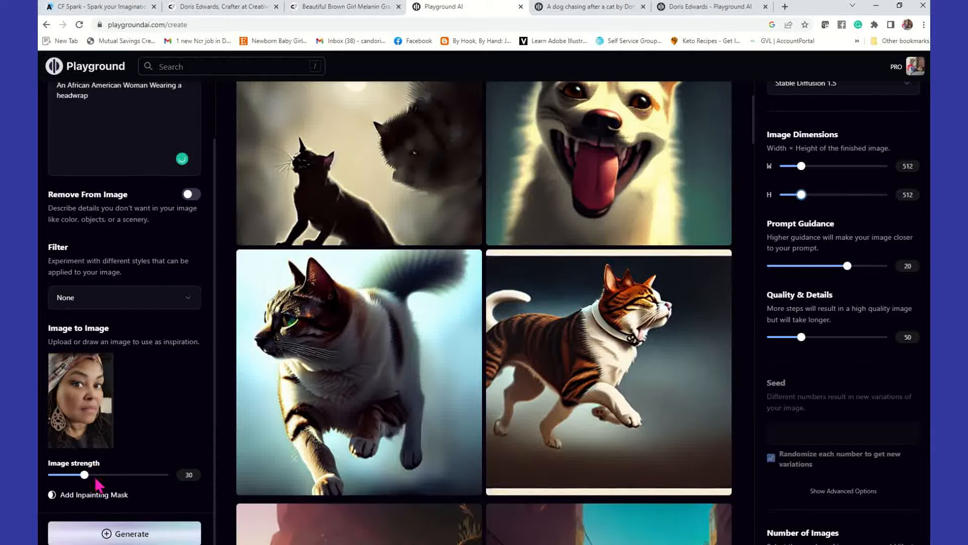
pyautogui.moveTo(88, 477); pyautogui.dragTo(100, 477)
pyautogui.click(154, 538)
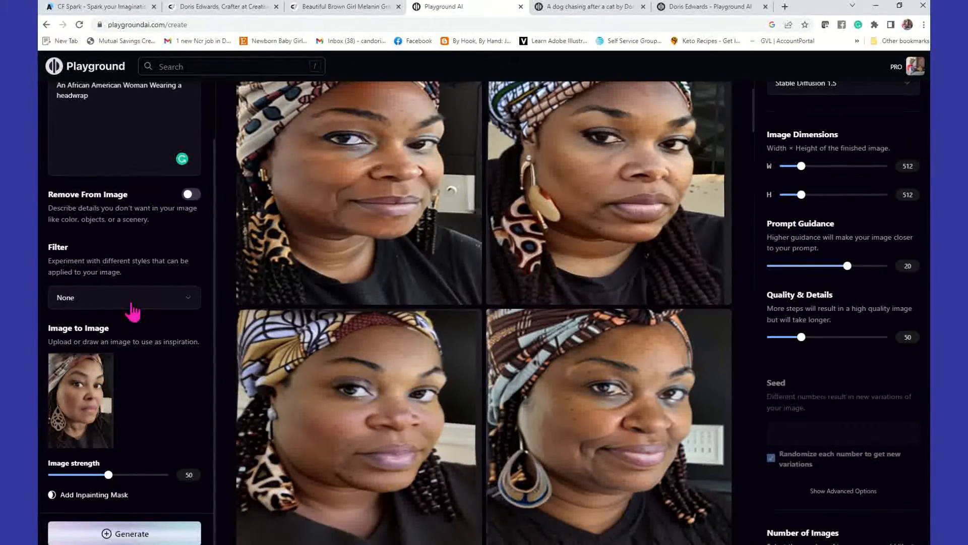
# Apply the Delicate detail filter, generate a new set of images, and look over the resulting portraits
pyautogui.click(186, 305)
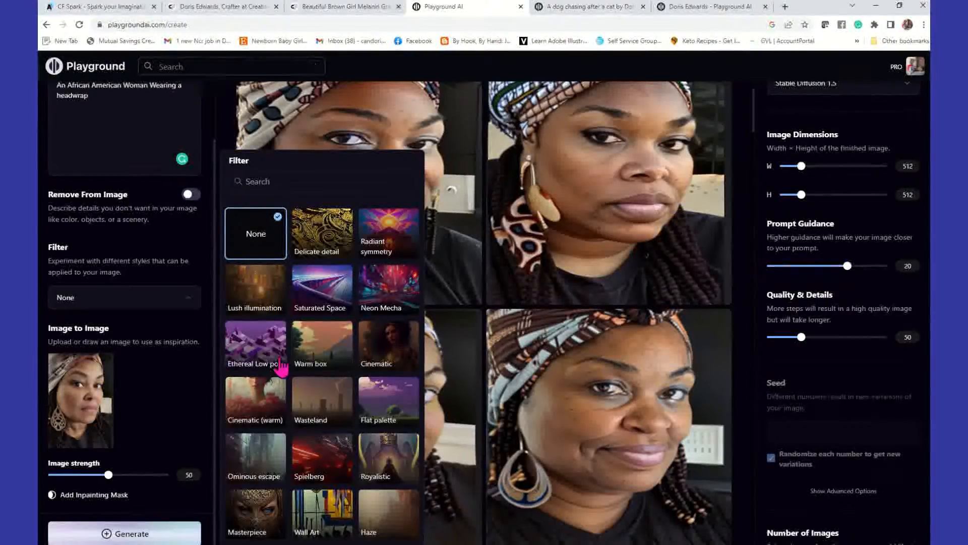
pyautogui.click(322, 228)
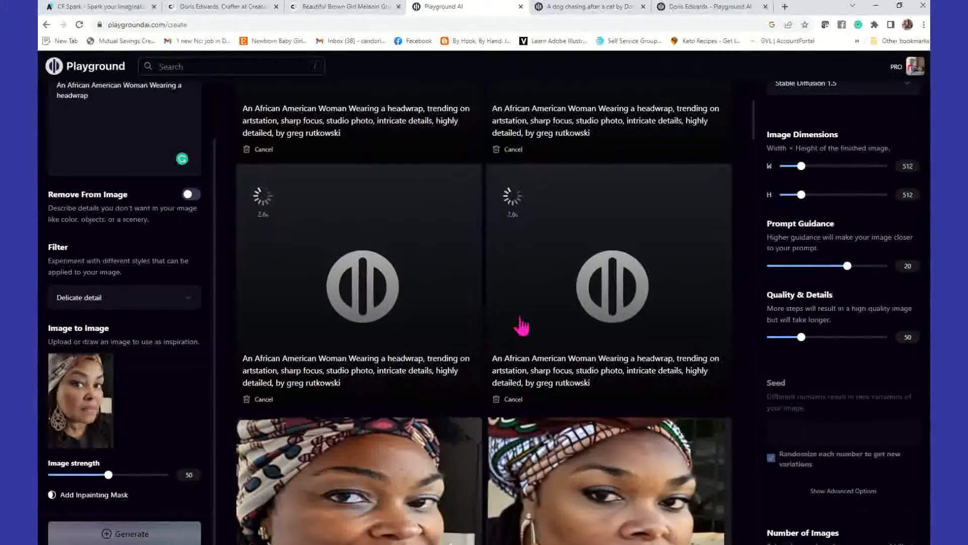
pyautogui.scroll(2, 522, 326)
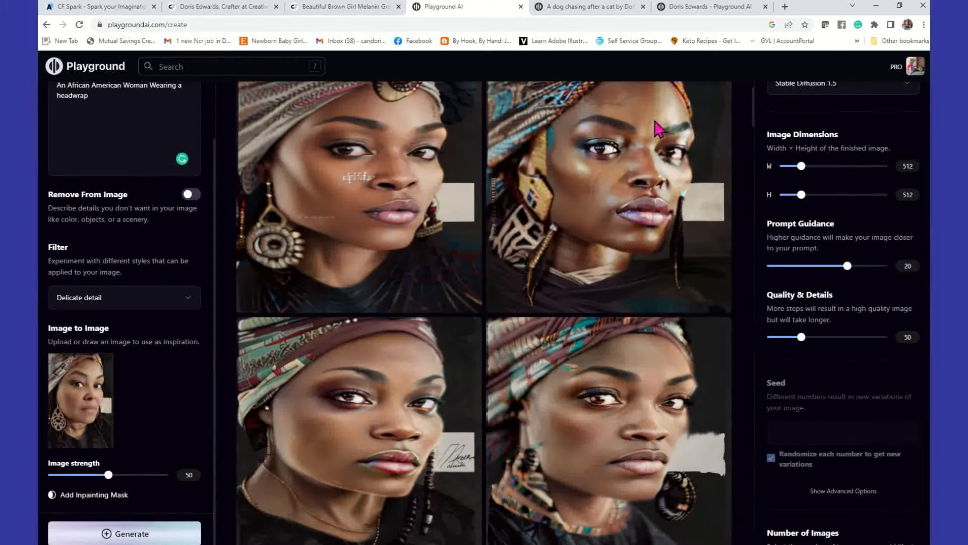
pyautogui.moveTo(385, 183)
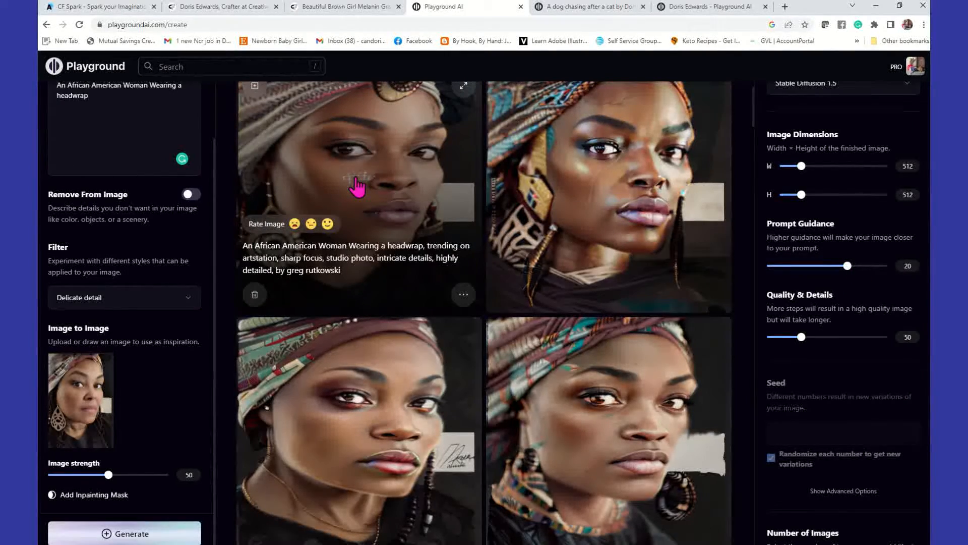
pyautogui.moveTo(418, 451)
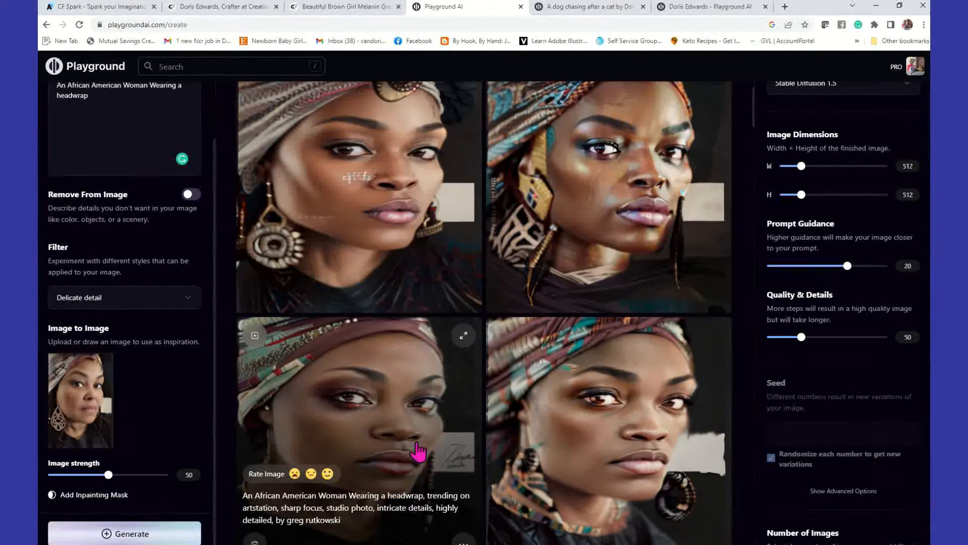
pyautogui.scroll(-1, 437, 424)
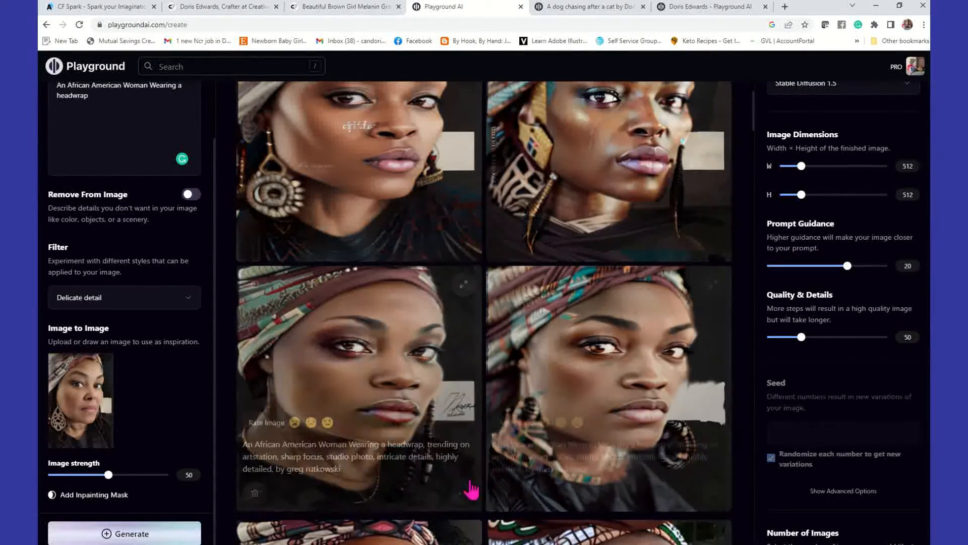
# Preview the upscaled and face-restored versions of the Delicate detail portrait with the loose signature card, closing each without downloading
pyautogui.click(464, 494)
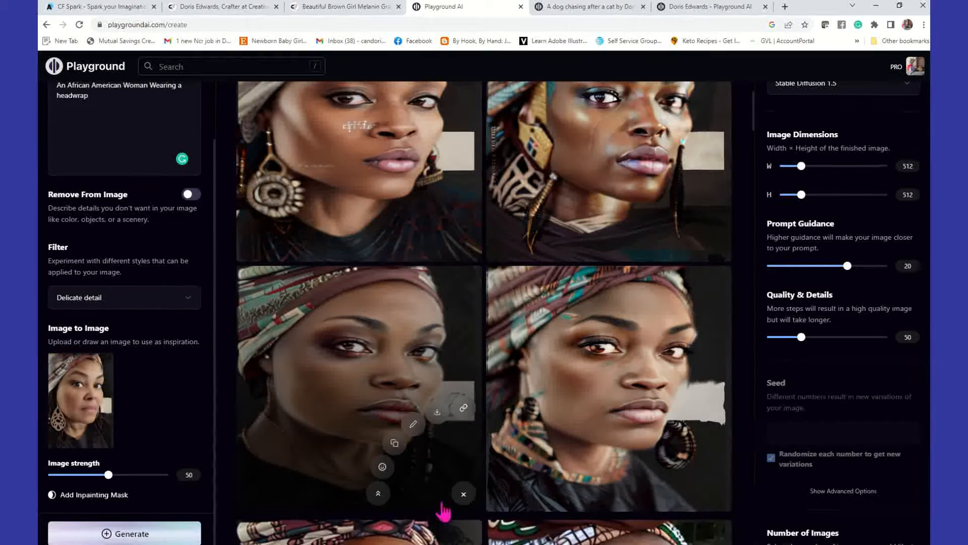
pyautogui.click(379, 494)
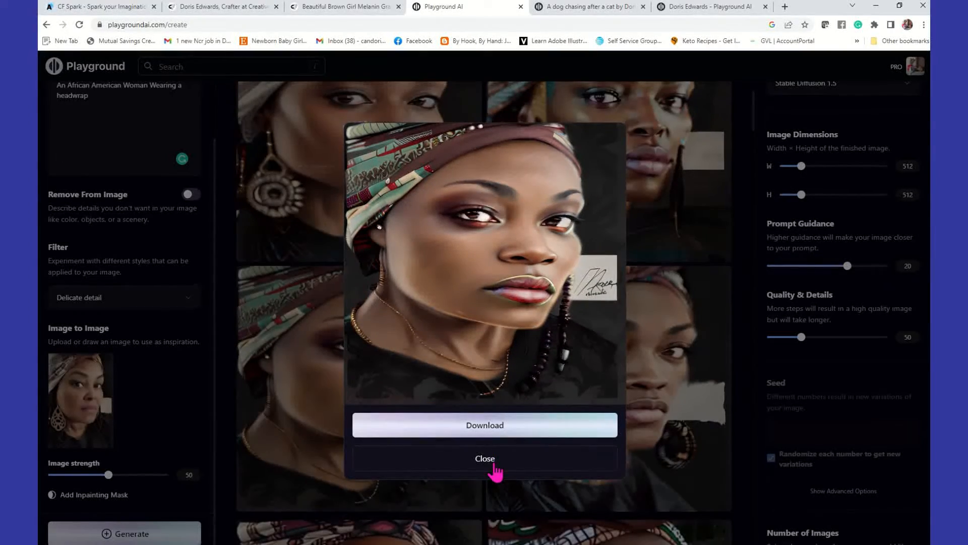
pyautogui.click(485, 459)
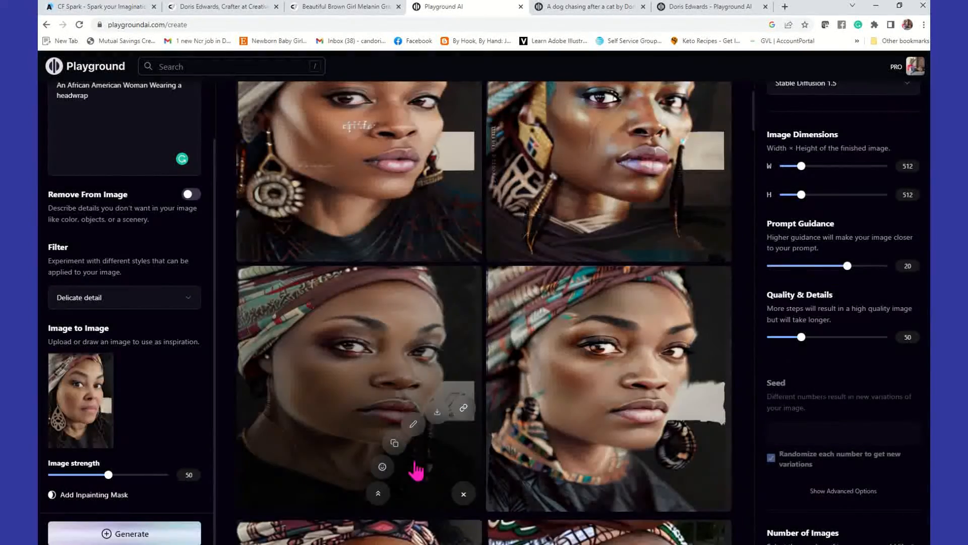
pyautogui.click(382, 468)
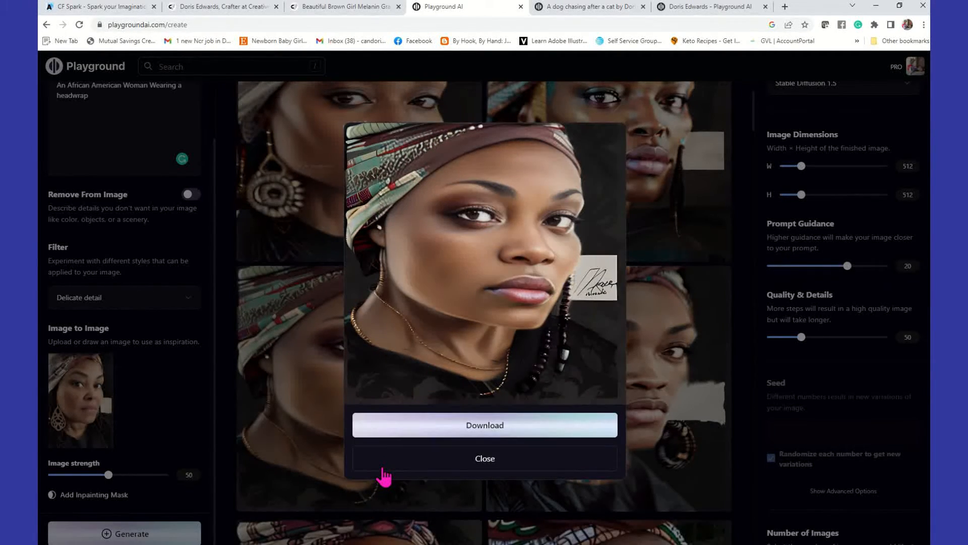
pyautogui.click(525, 460)
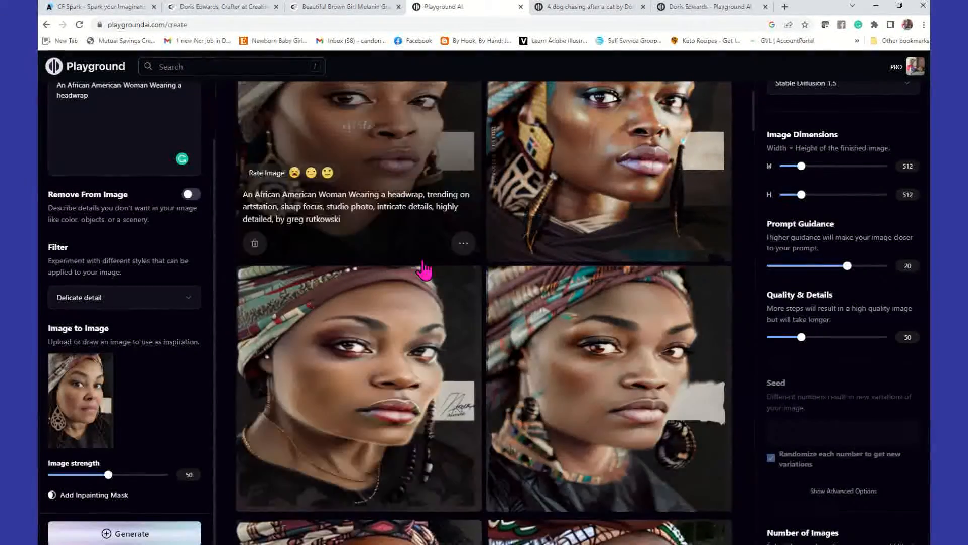
# Delete the other three Delicate detail portraits, keeping only the one with the signature card and thin gold necklace
pyautogui.scroll(2, 418, 267)
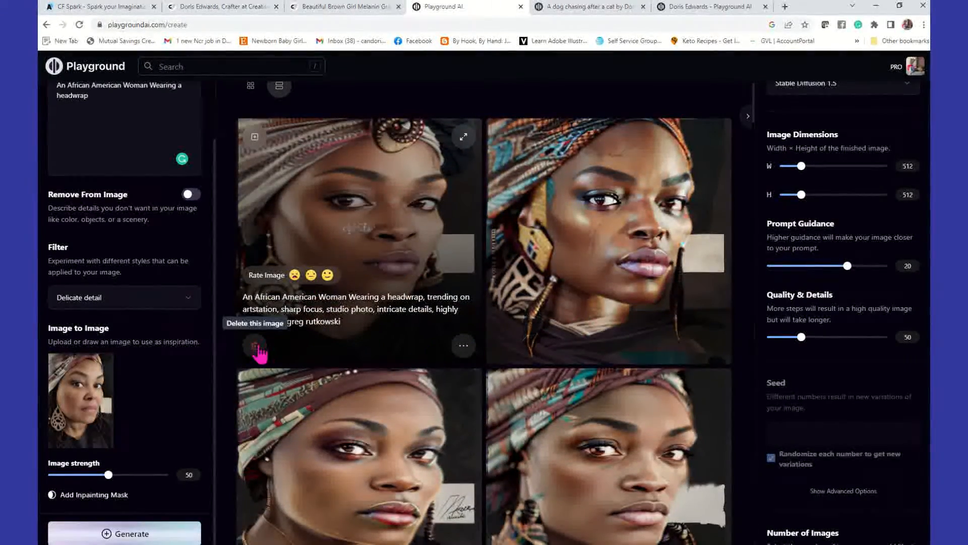
pyautogui.click(256, 348)
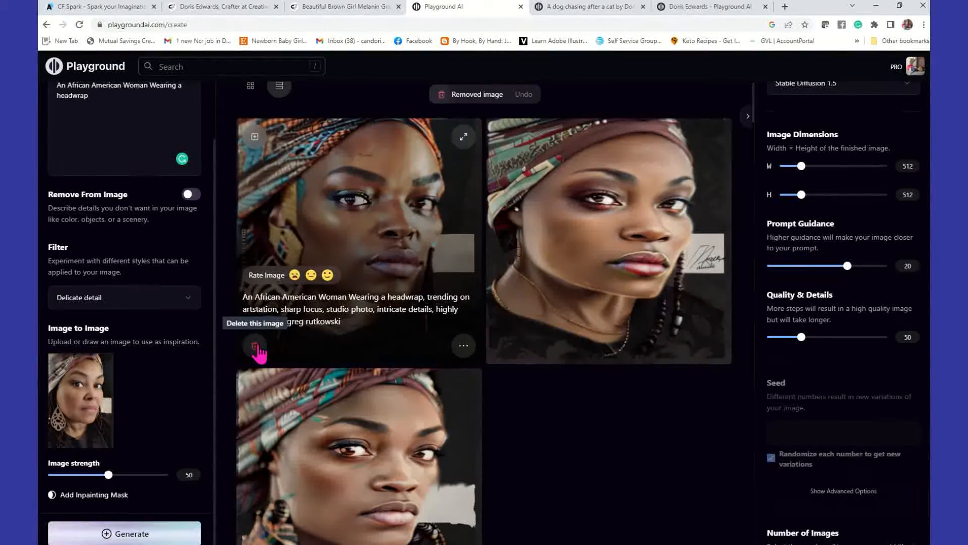
pyautogui.click(256, 348)
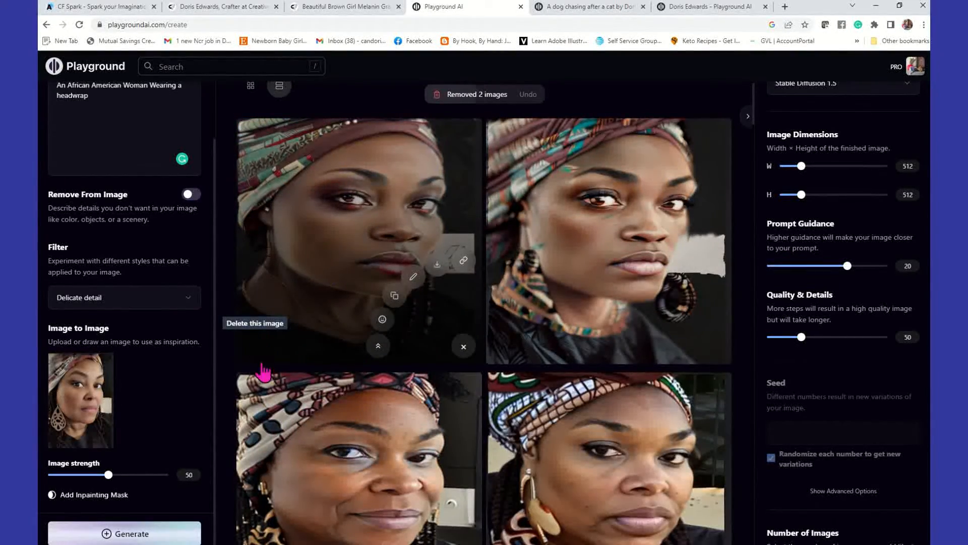
pyautogui.click(505, 348)
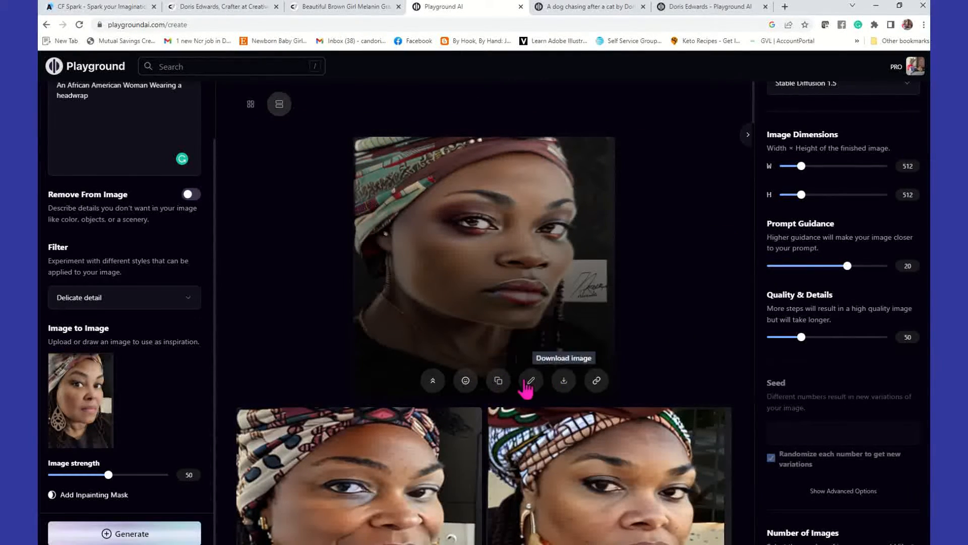
# Use the remaining Delicate detail portrait as the Image to Image reference, generate four variations, and review them
pyautogui.click(499, 381)
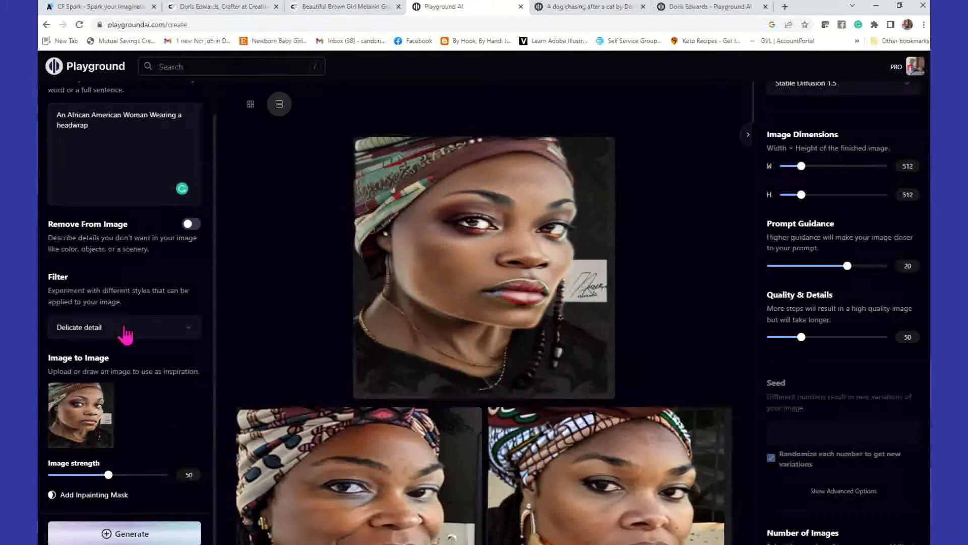
pyautogui.scroll(-3, 867, 473)
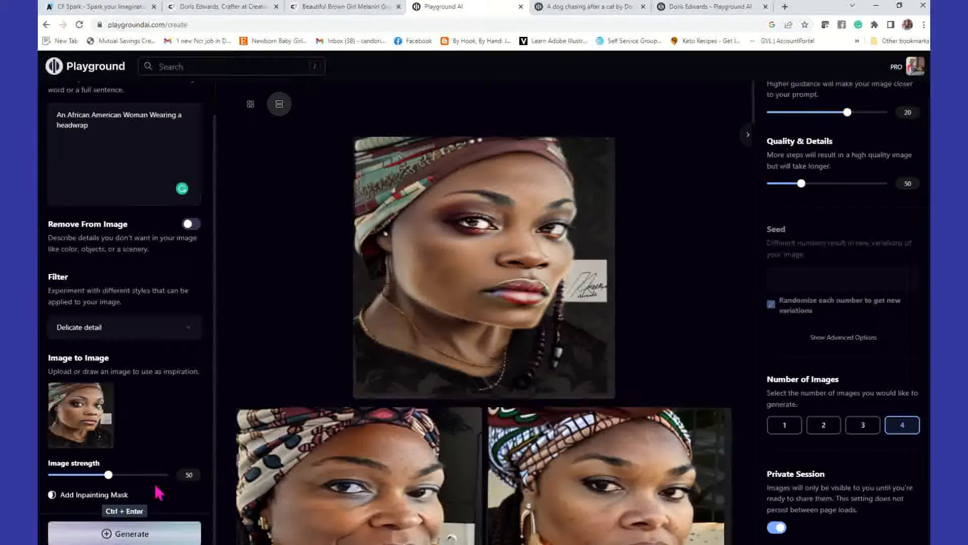
pyautogui.click(126, 533)
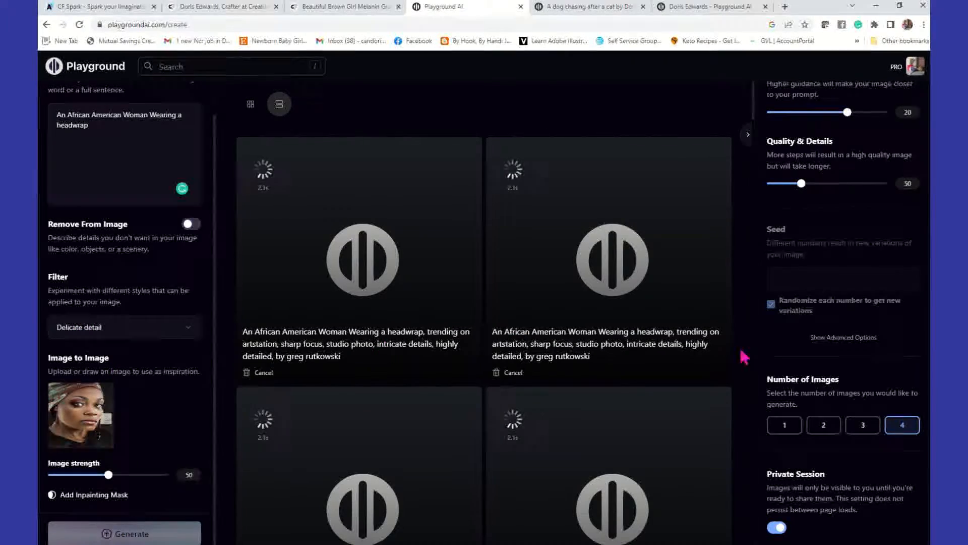
pyautogui.scroll(2, 882, 216)
pyautogui.scroll(2, 882, 215)
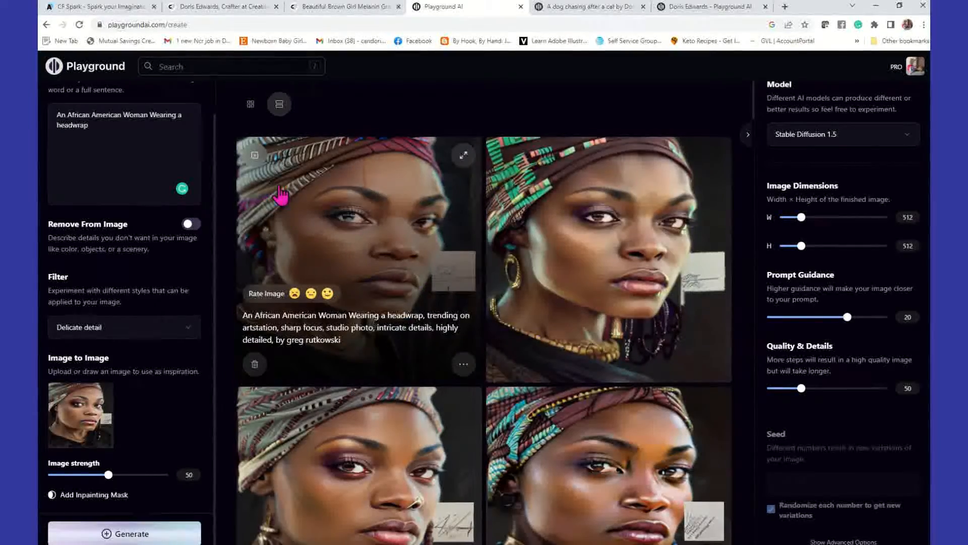
pyautogui.scroll(-3, 558, 195)
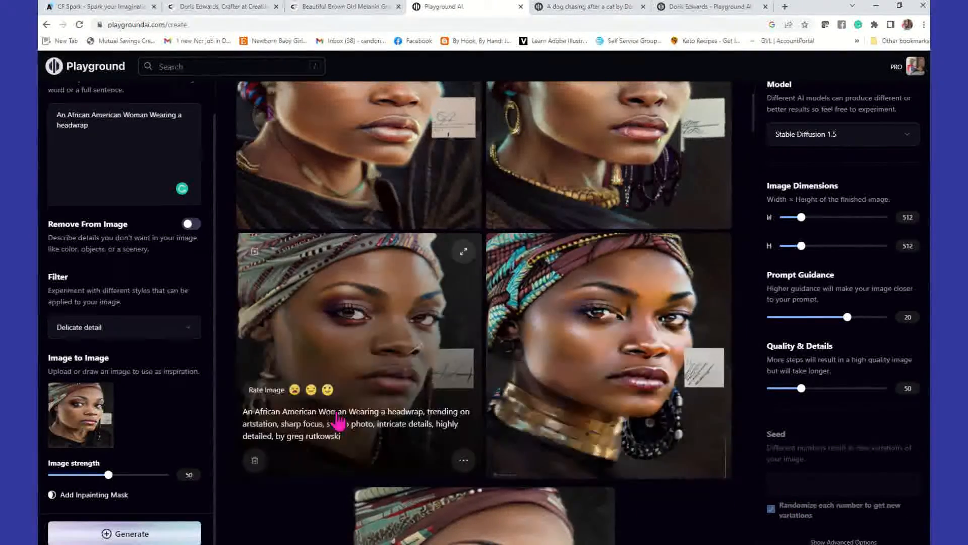
pyautogui.scroll(3, 577, 426)
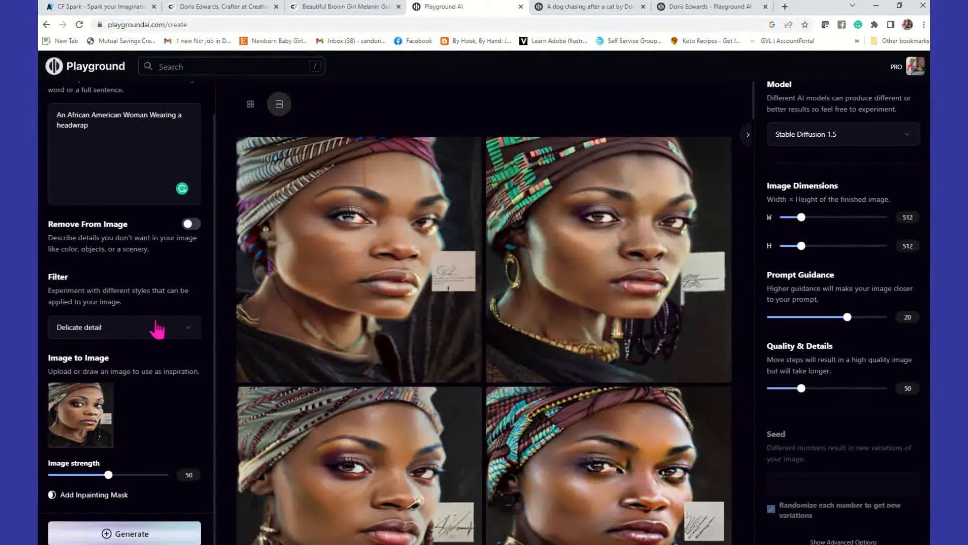
# Change the filter to Lush illumination, generate another set of portraits, and review them
pyautogui.click(179, 331)
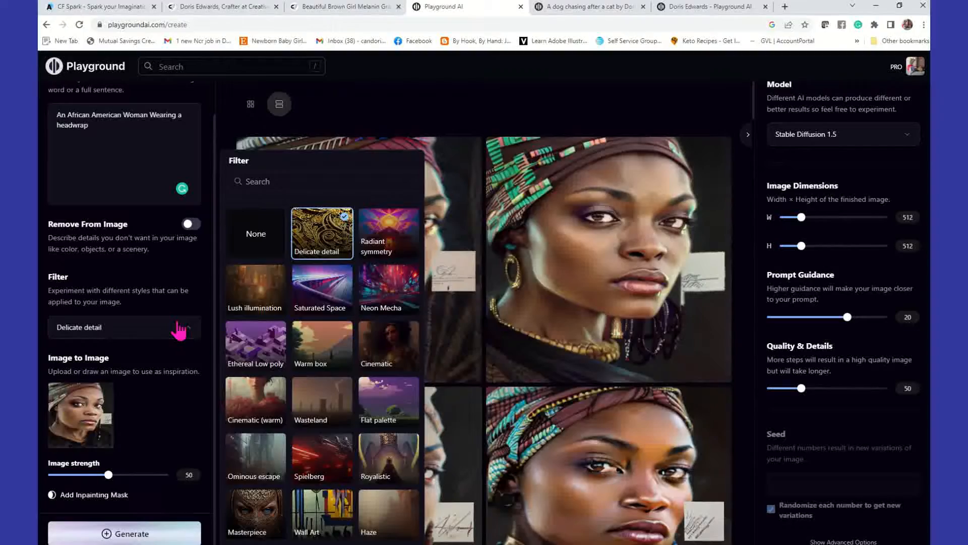
pyautogui.click(255, 310)
pyautogui.click(153, 534)
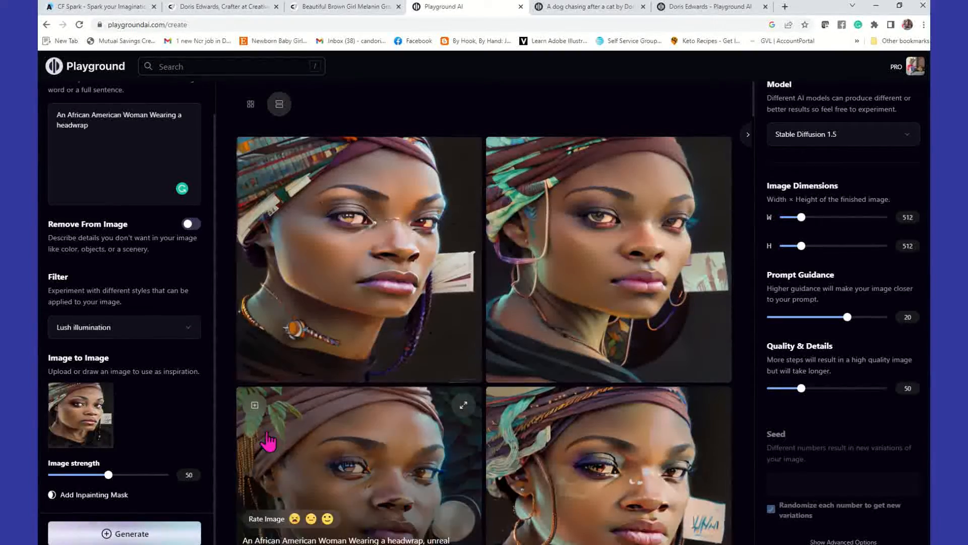
pyautogui.scroll(-1, 697, 385)
pyautogui.scroll(-5, 697, 393)
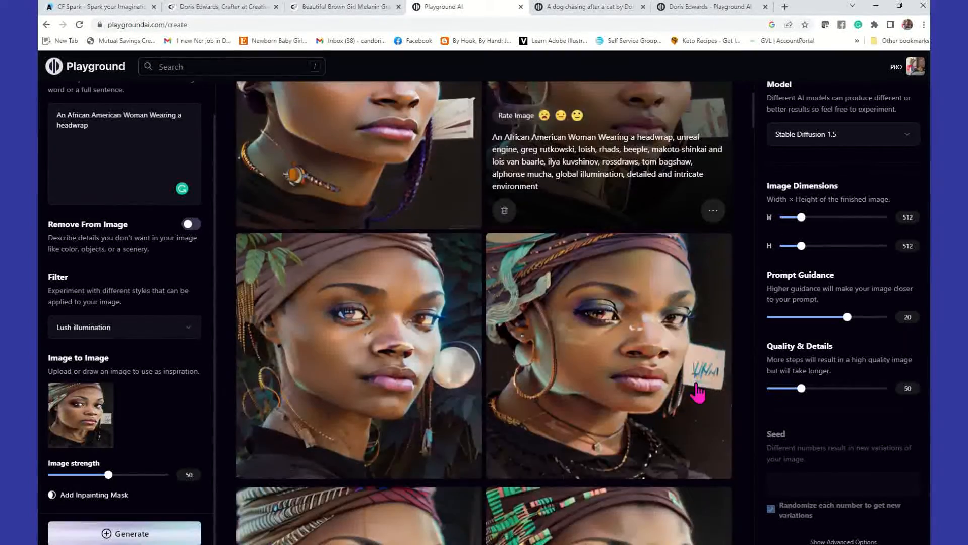
pyautogui.scroll(5, 697, 393)
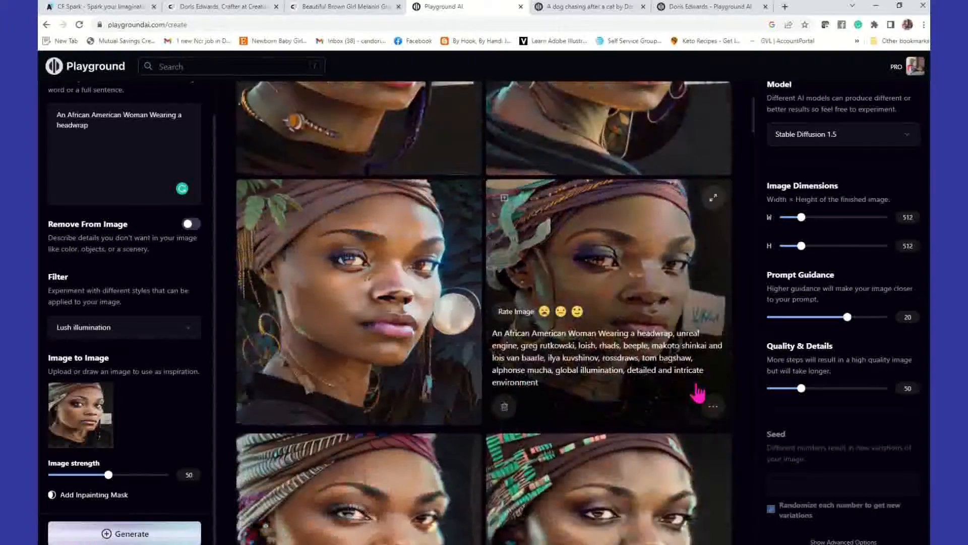
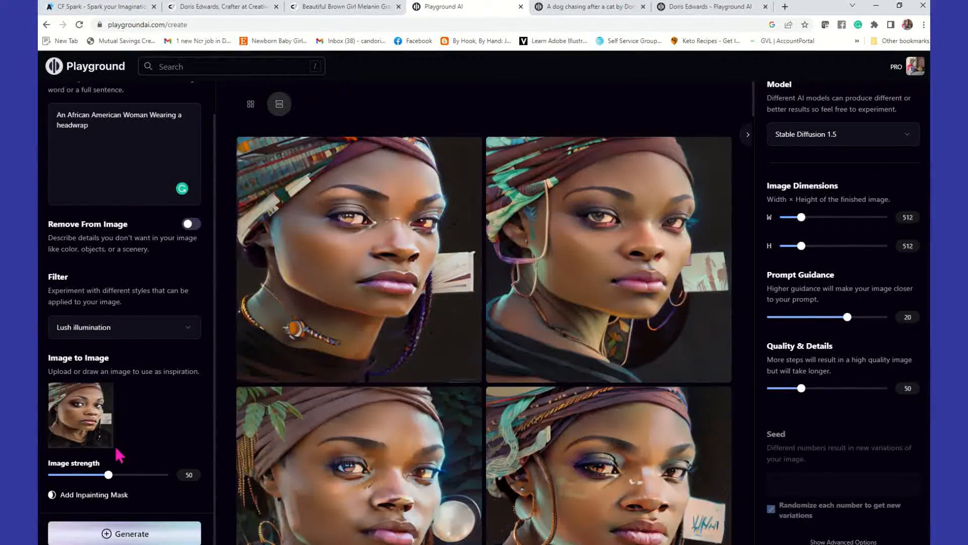
# Switch the filter to Royalistic, generate a set of portraits, and compare the four results
pyautogui.click(96, 332)
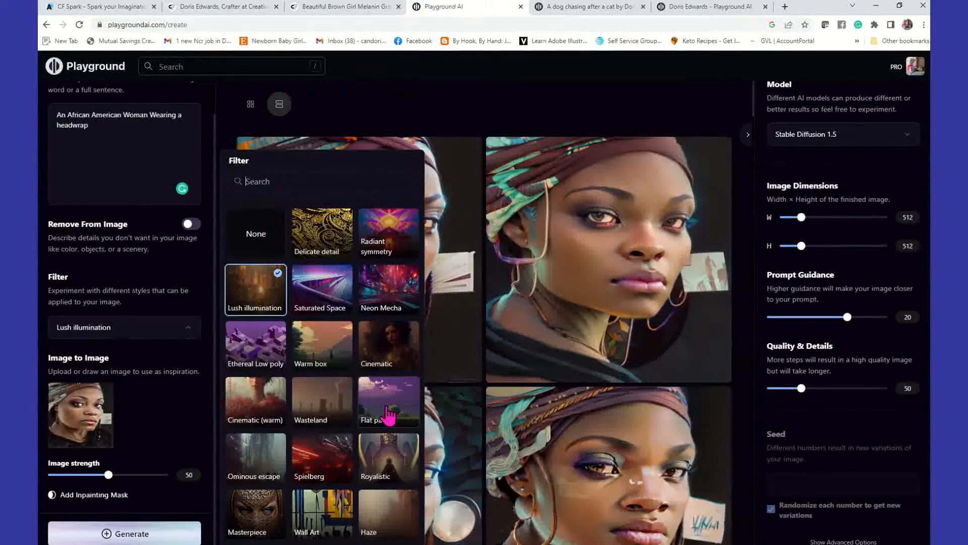
pyautogui.click(404, 471)
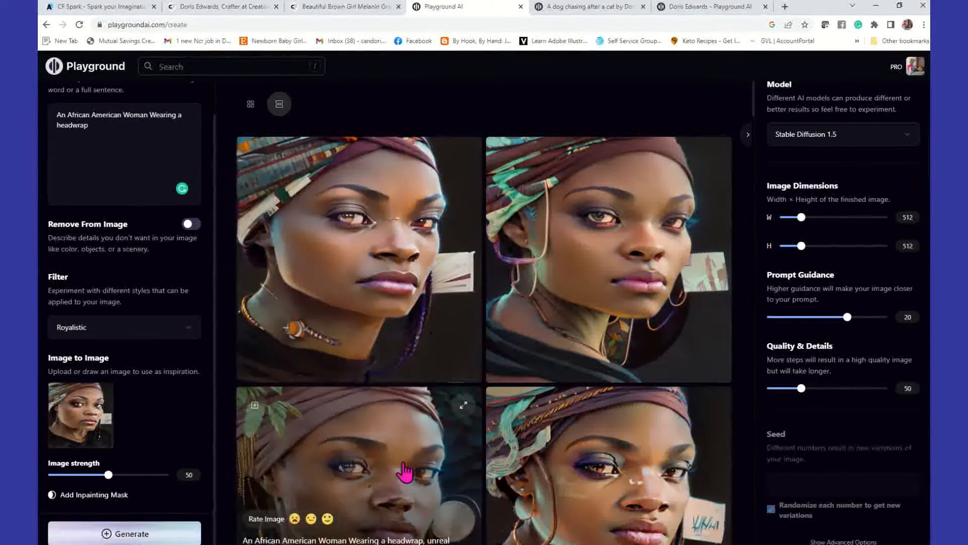
pyautogui.click(151, 538)
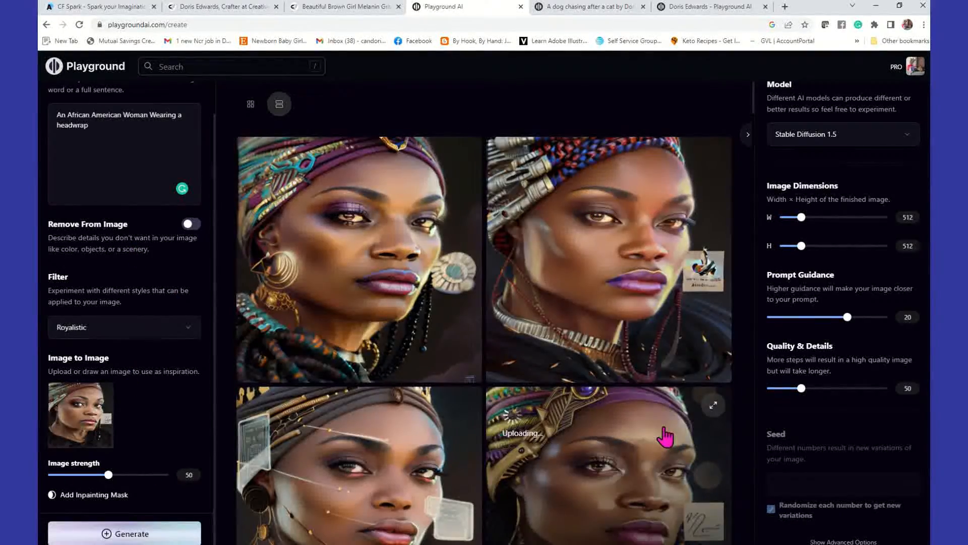
pyautogui.scroll(-4, 671, 444)
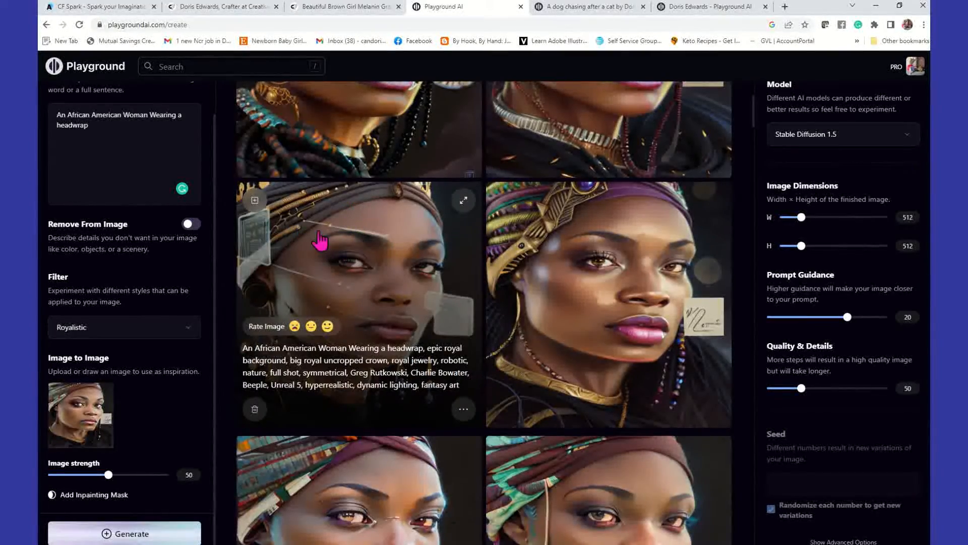
pyautogui.scroll(3, 348, 333)
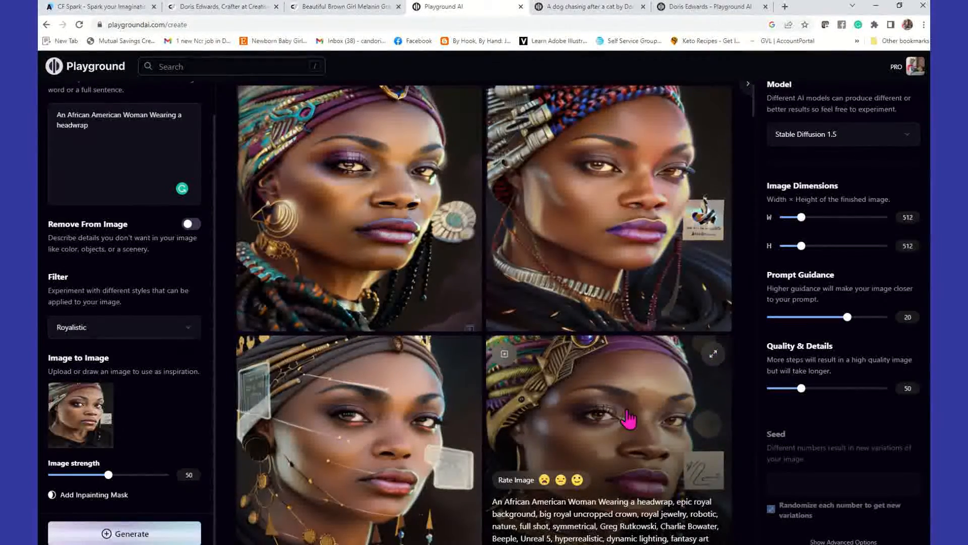
# Open the account profile in a new tab and copy the full prompt from the Royalistic portrait with purple lips
pyautogui.click(915, 68)
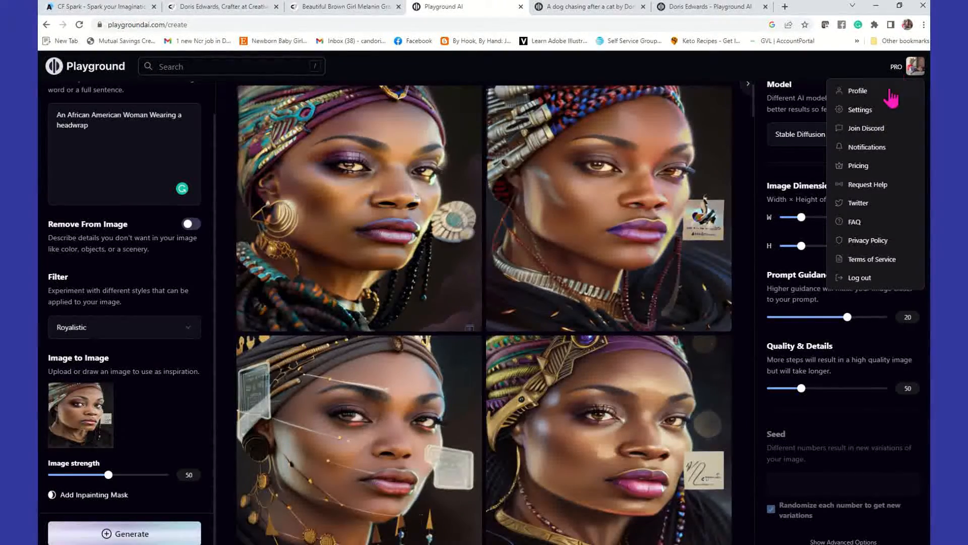
pyautogui.rightClick(876, 96)
pyautogui.click(884, 99)
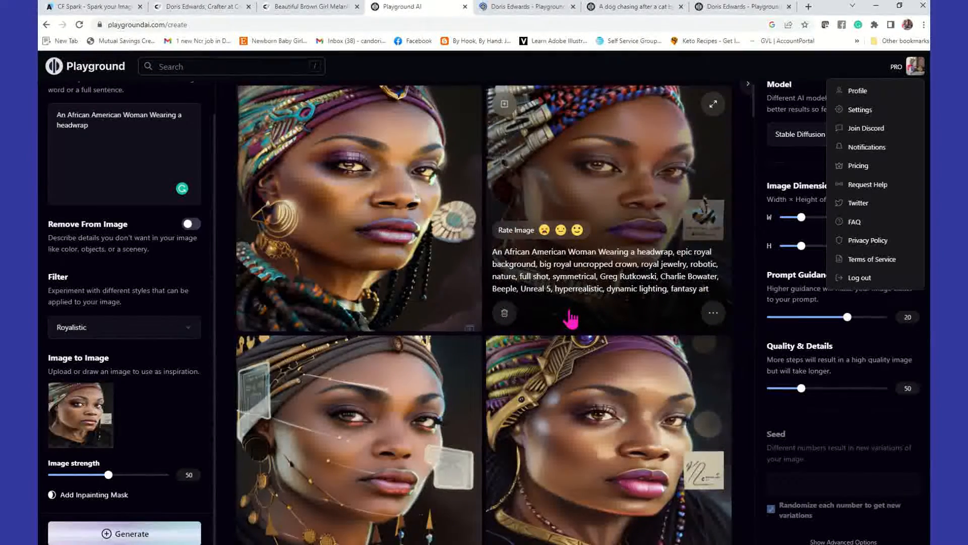
pyautogui.click(536, 8)
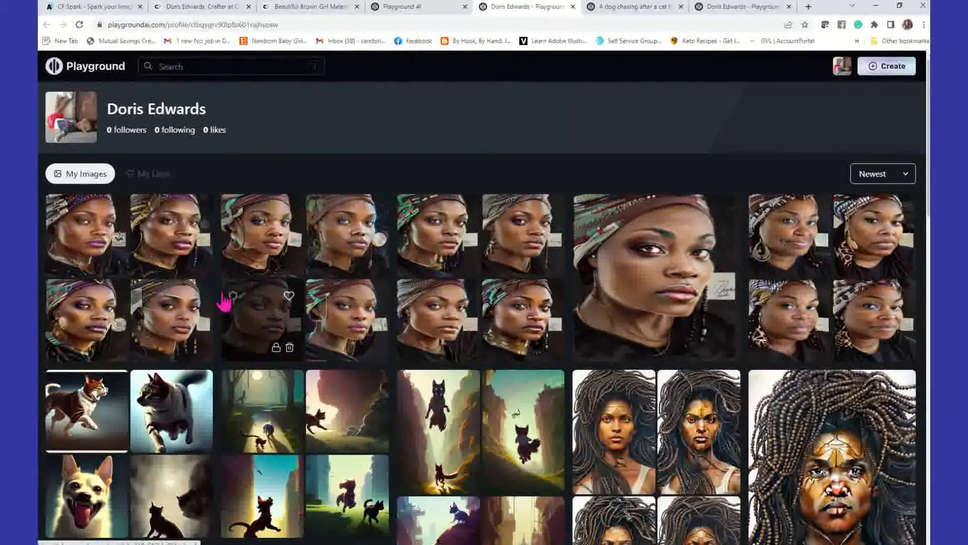
pyautogui.click(102, 247)
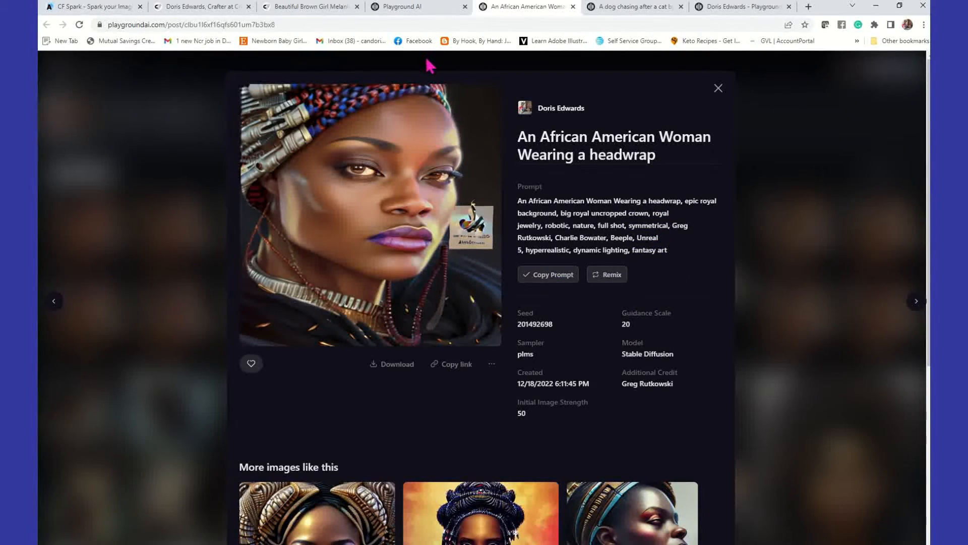
# Switch to CF Spark, replace the dog and cat prompt with the copied Royalistic headwrap prompt, and generate images
pyautogui.click(92, 8)
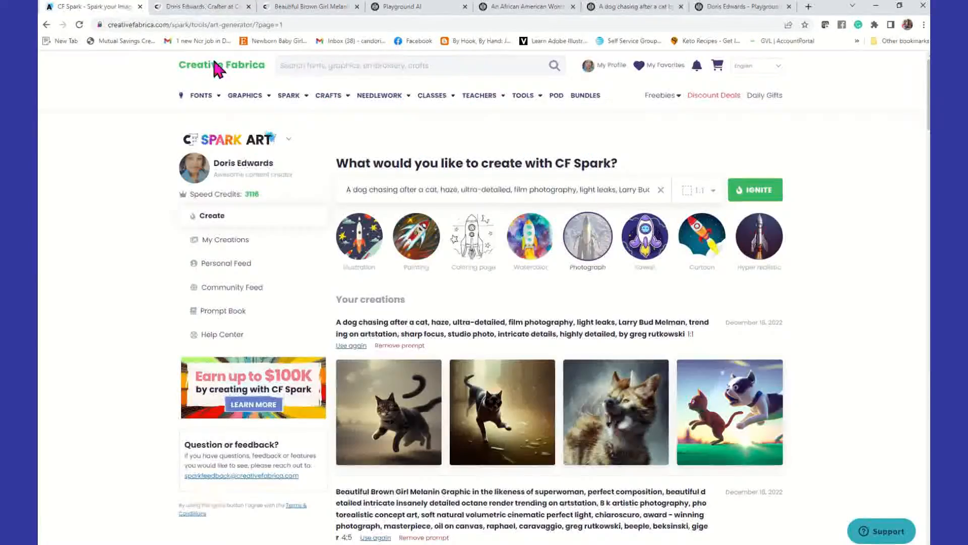
pyautogui.click(660, 190)
pyautogui.rightClick(627, 201)
pyautogui.click(660, 274)
pyautogui.click(769, 196)
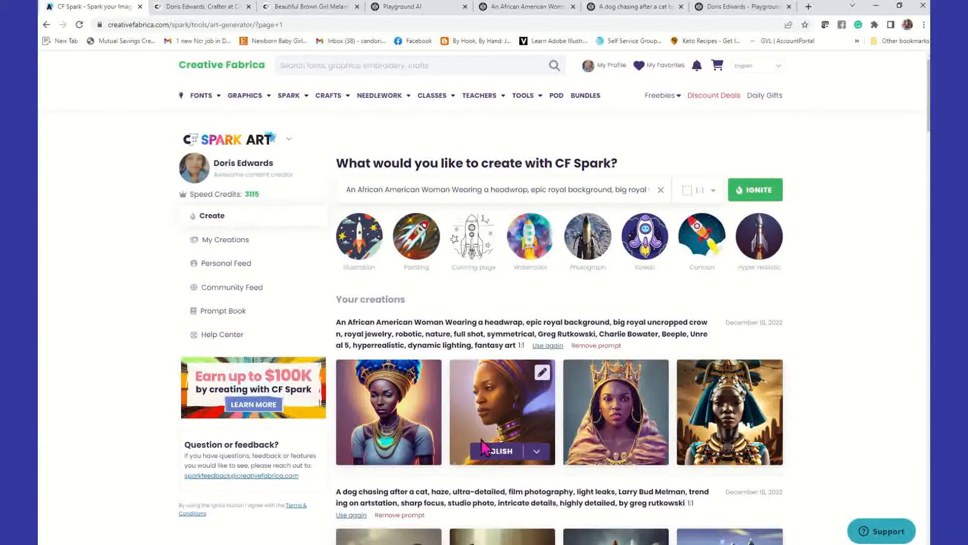
# Publish the first, second and fourth generated portraits with their prompts hidden, leaving the one in the gold crown unpublished
pyautogui.click(428, 385)
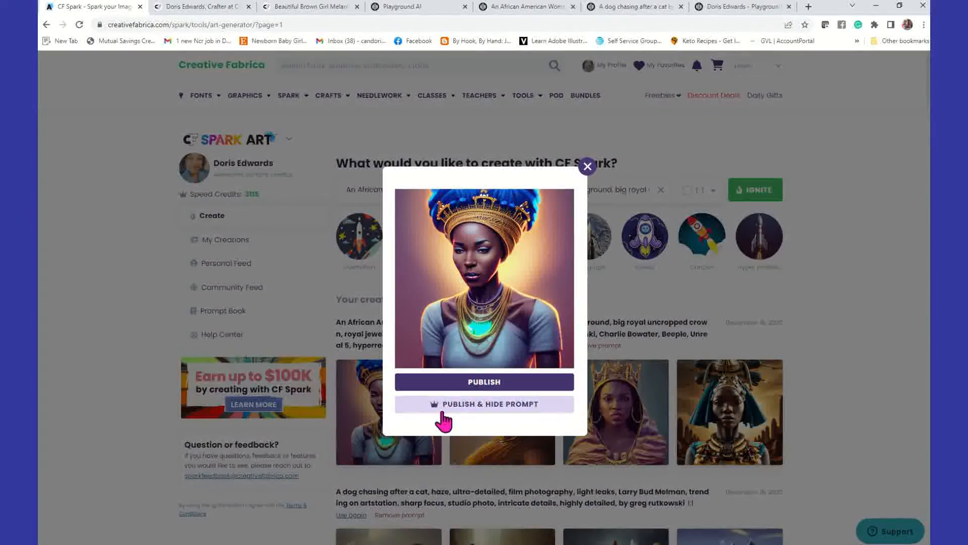
pyautogui.click(471, 405)
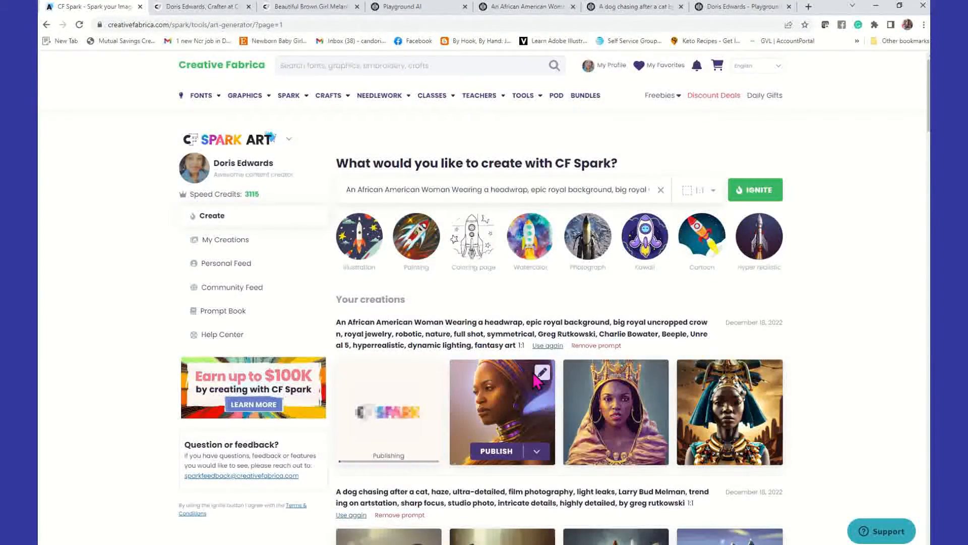
pyautogui.click(541, 375)
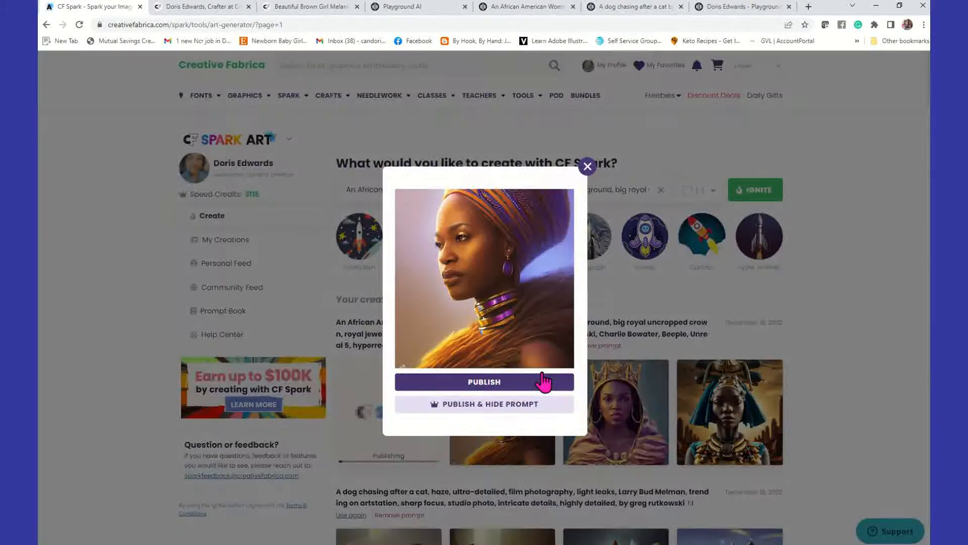
pyautogui.click(543, 409)
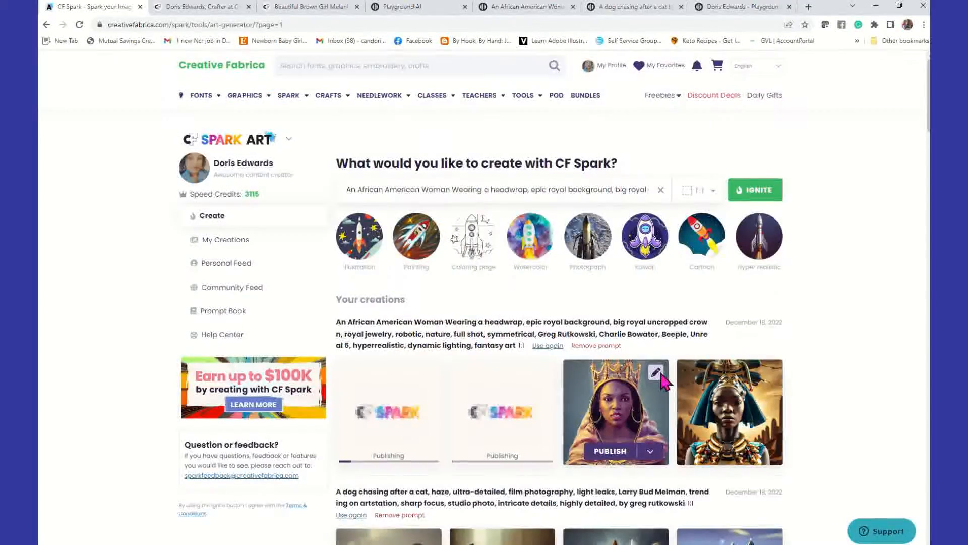
pyautogui.click(659, 375)
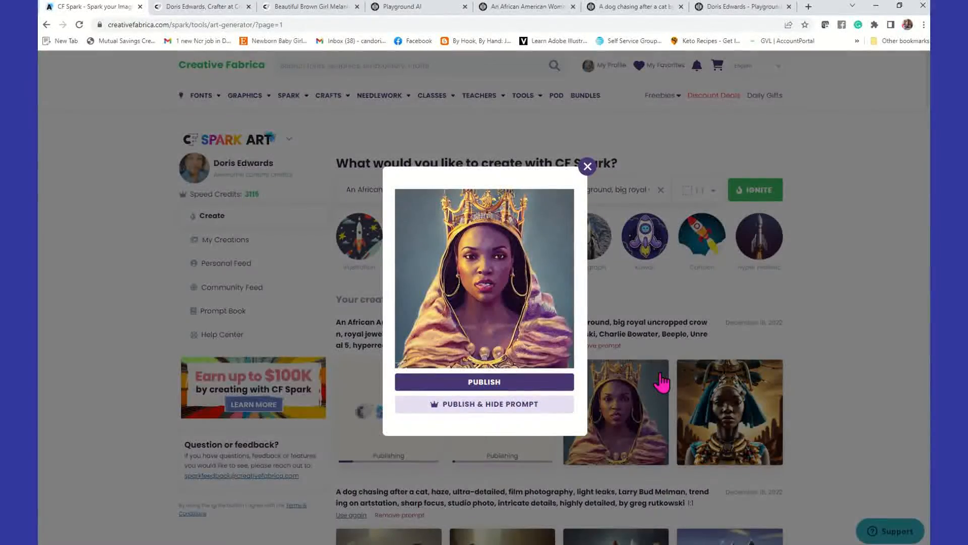
pyautogui.click(675, 315)
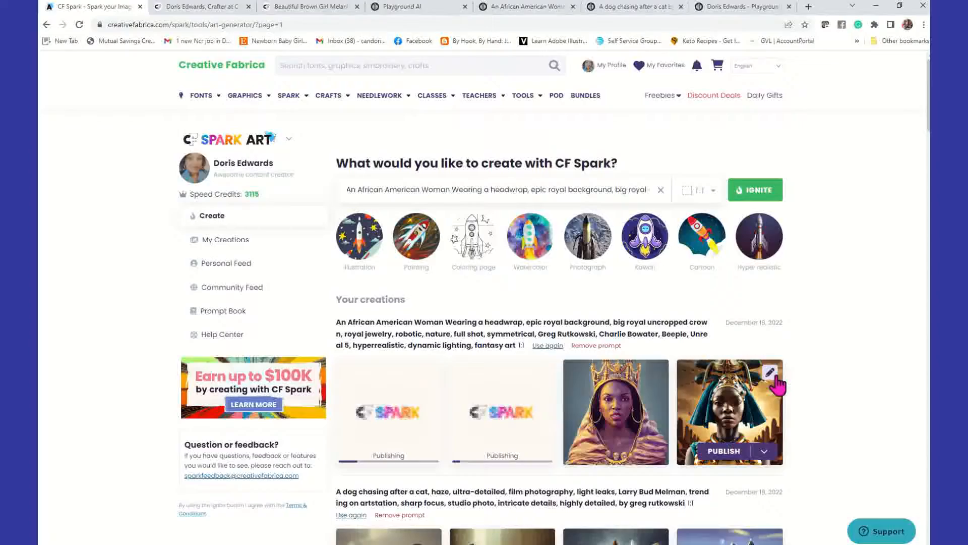
pyautogui.click(770, 375)
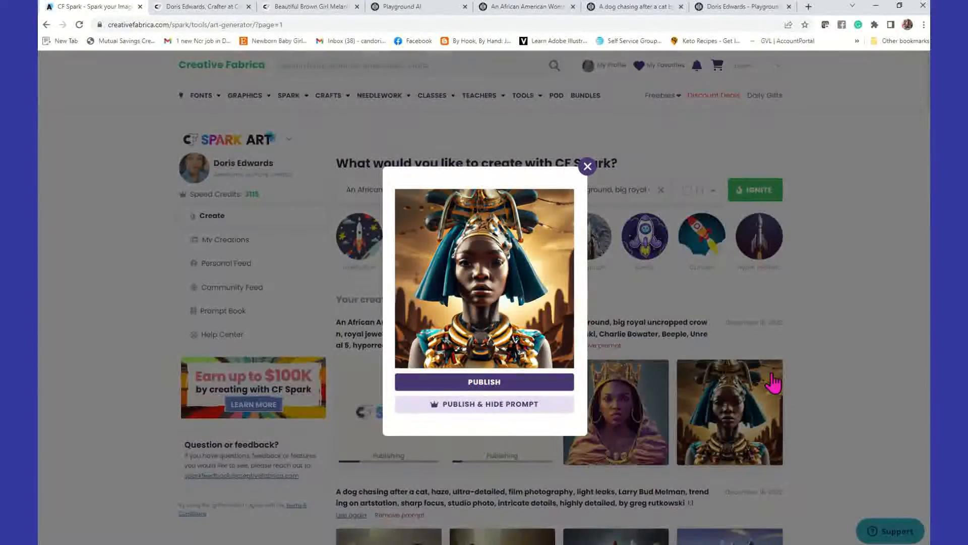
pyautogui.click(539, 406)
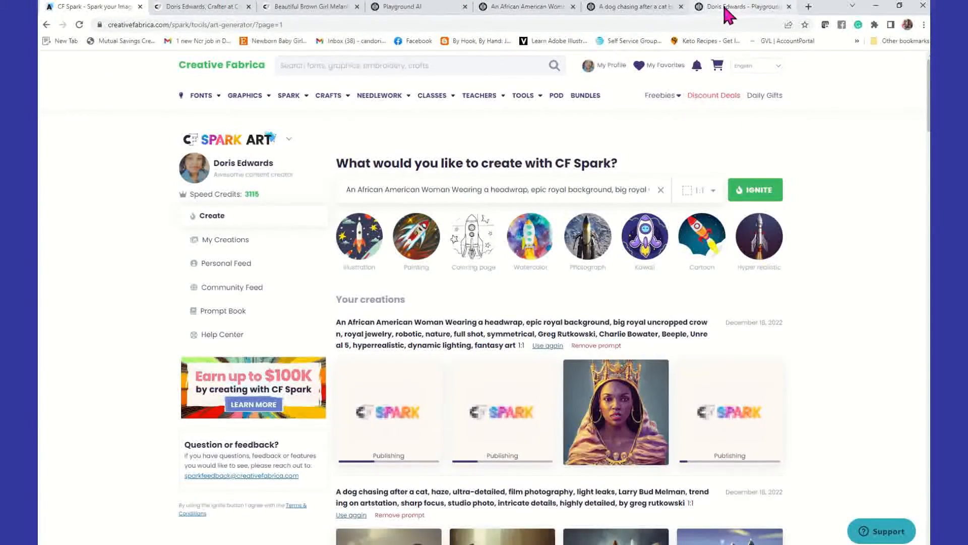
# Return to Playground AI, remove the Image to Image reference, and clear the headwrap prompt
pyautogui.click(408, 10)
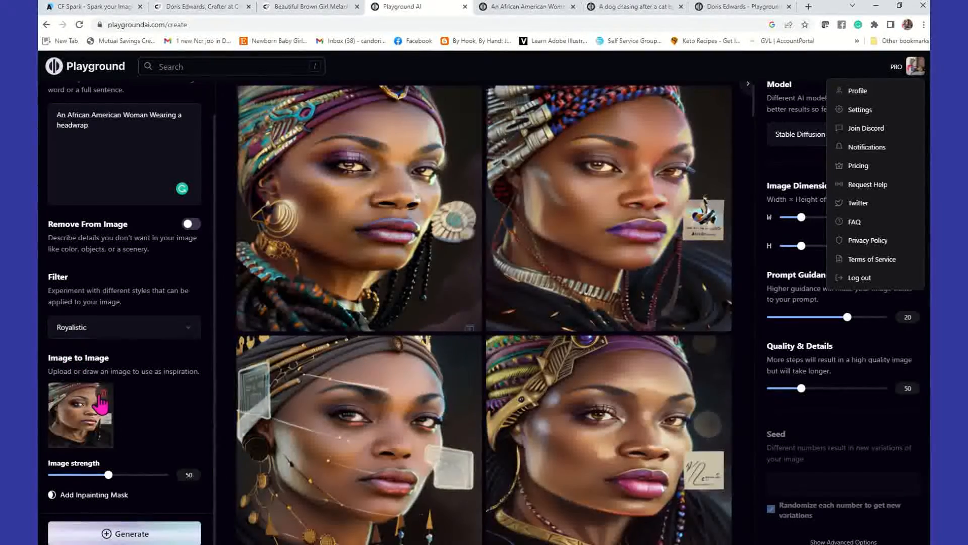
pyautogui.click(102, 395)
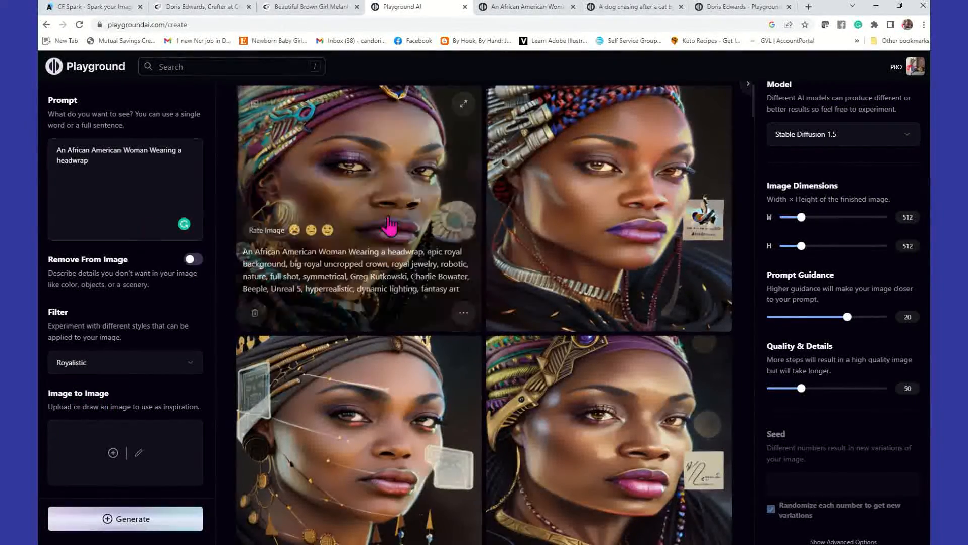
pyautogui.moveTo(102, 160); pyautogui.dragTo(39, 127)
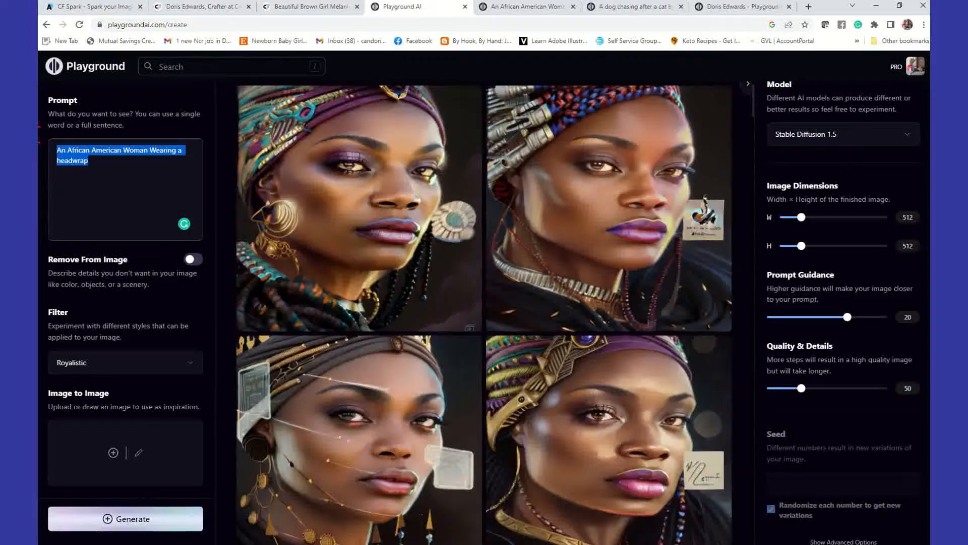
pyautogui.press('BackSpace')
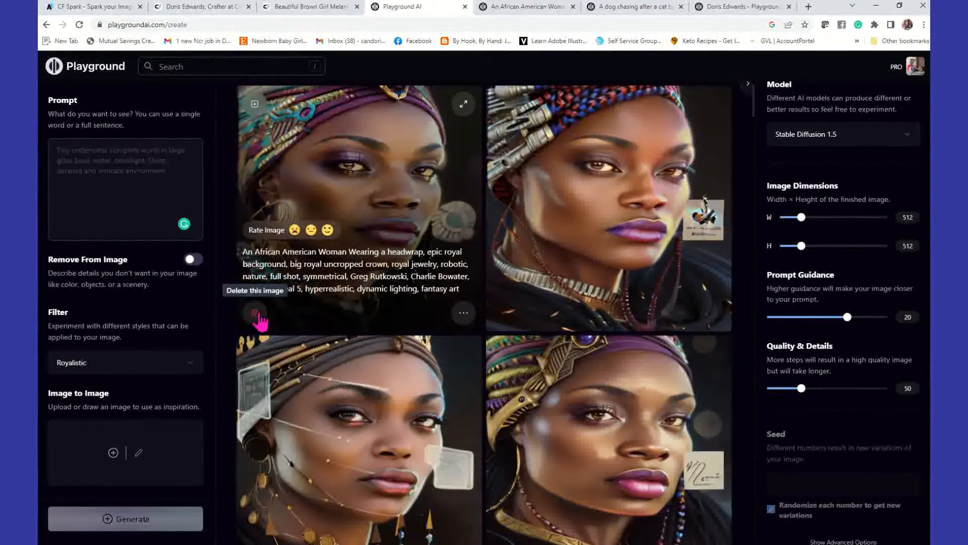
# Delete the four Royalistic portraits and the four Lush illumination portraits from the canvas
pyautogui.click(255, 314)
pyautogui.click(258, 317)
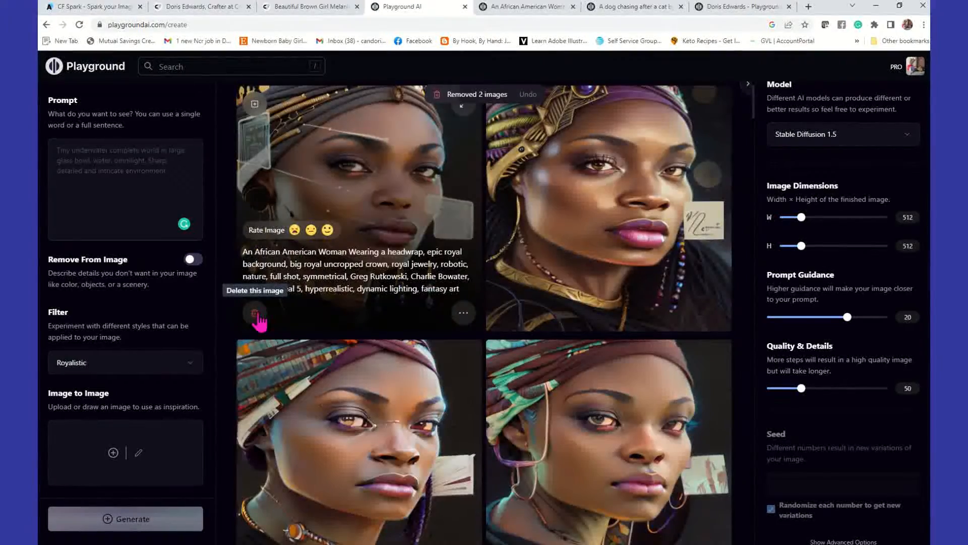
pyautogui.click(258, 316)
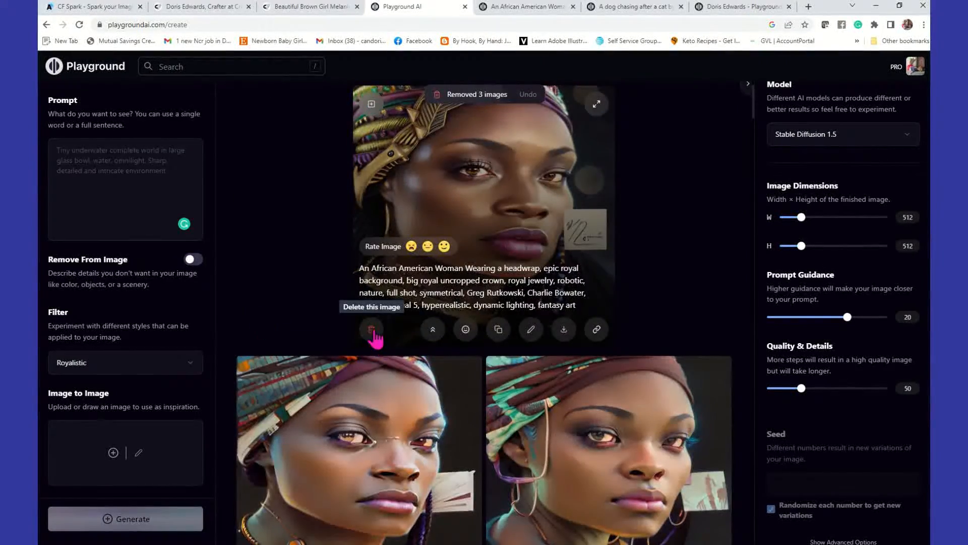
pyautogui.click(379, 329)
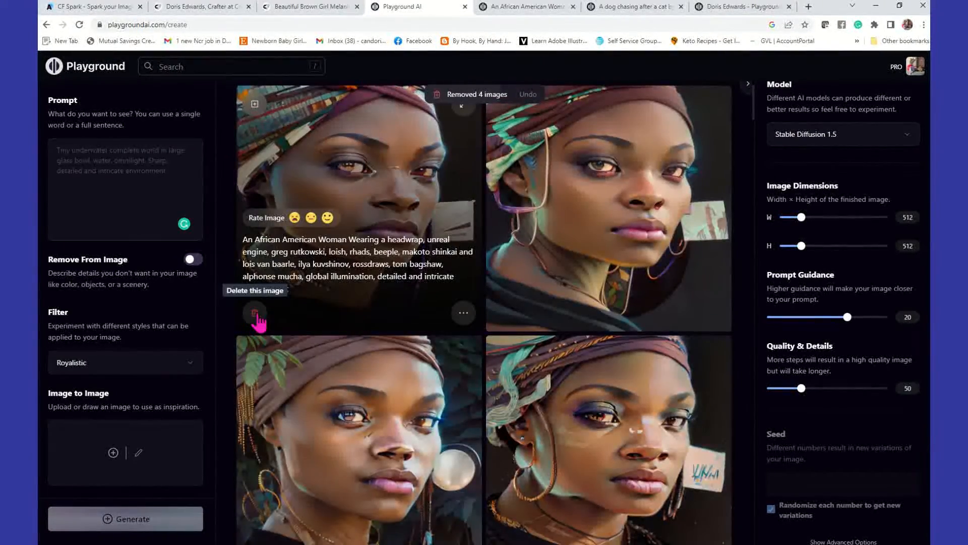
pyautogui.click(256, 315)
pyautogui.click(256, 315)
pyautogui.click(256, 314)
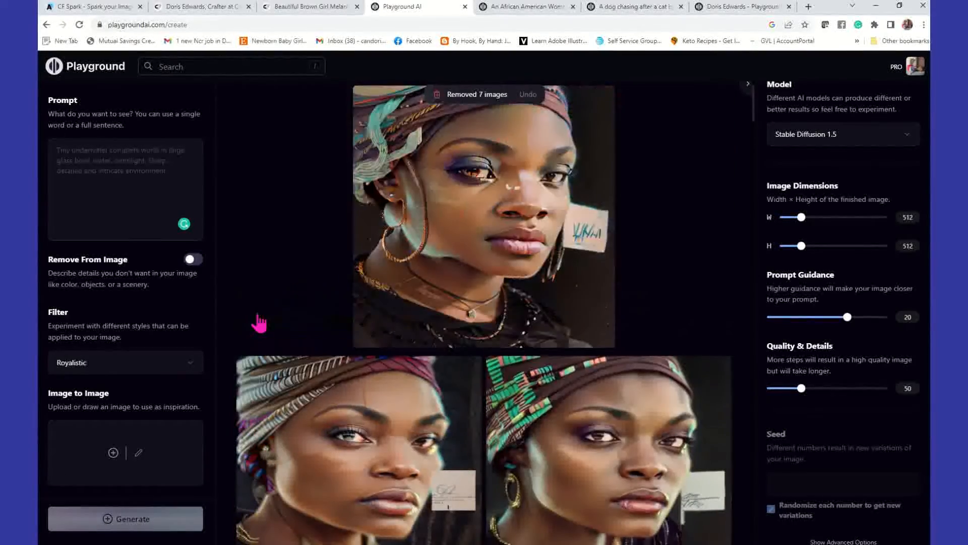
pyautogui.click(373, 329)
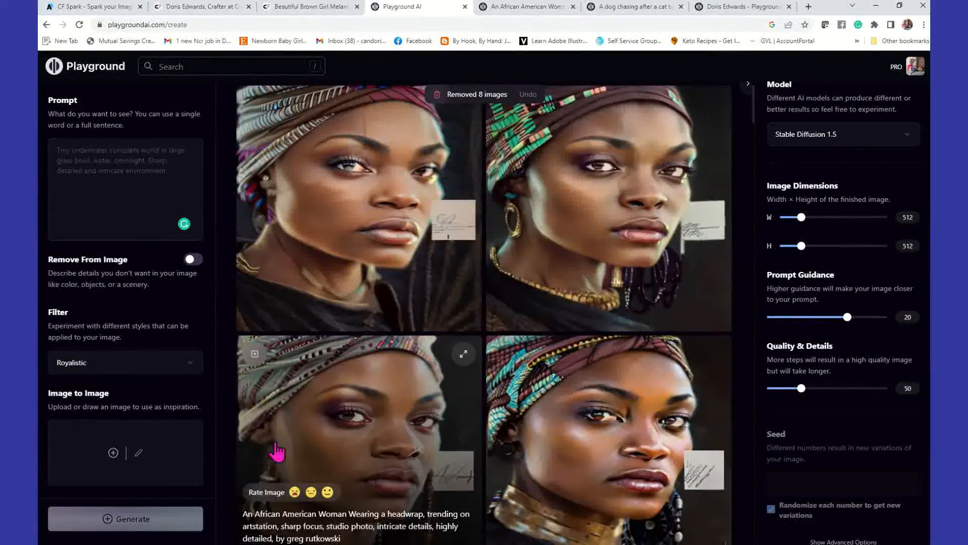
# Delete the four Delicate detail variations, the single portrait they were based on, and the four unfiltered headwrap portraits
pyautogui.click(255, 314)
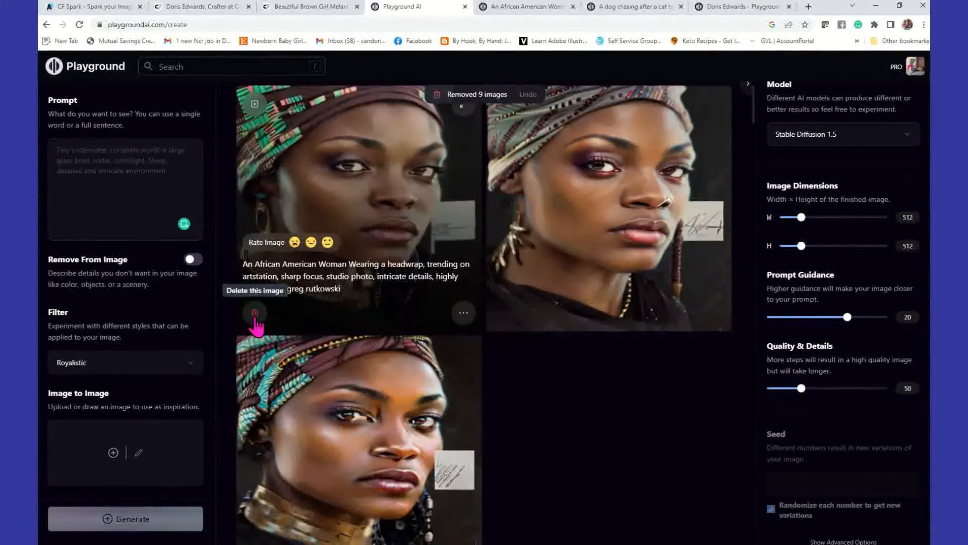
pyautogui.click(255, 313)
pyautogui.click(254, 314)
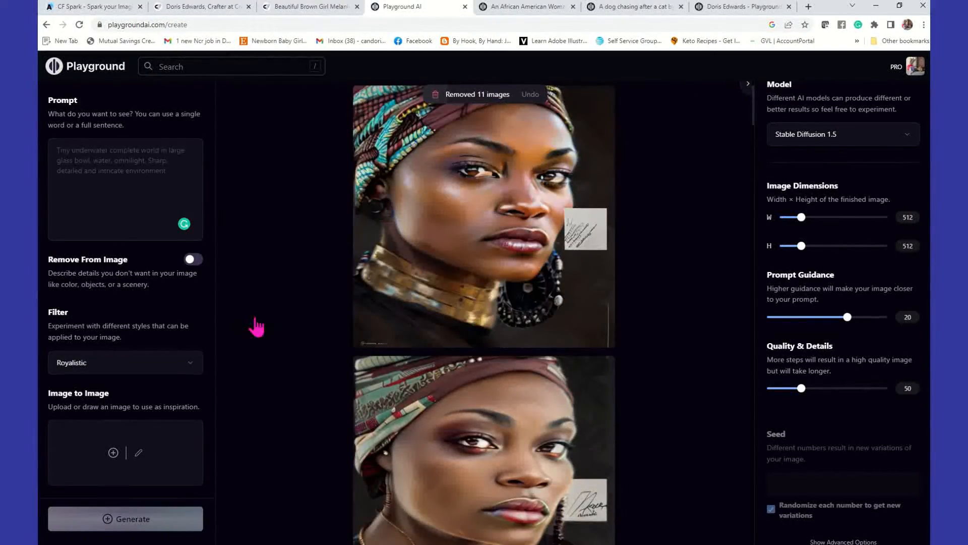
pyautogui.click(372, 333)
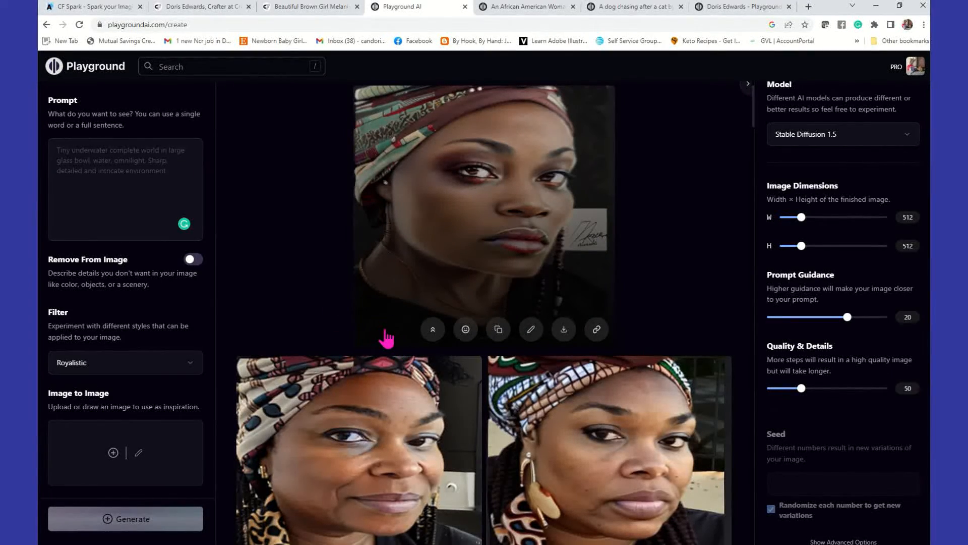
pyautogui.click(381, 335)
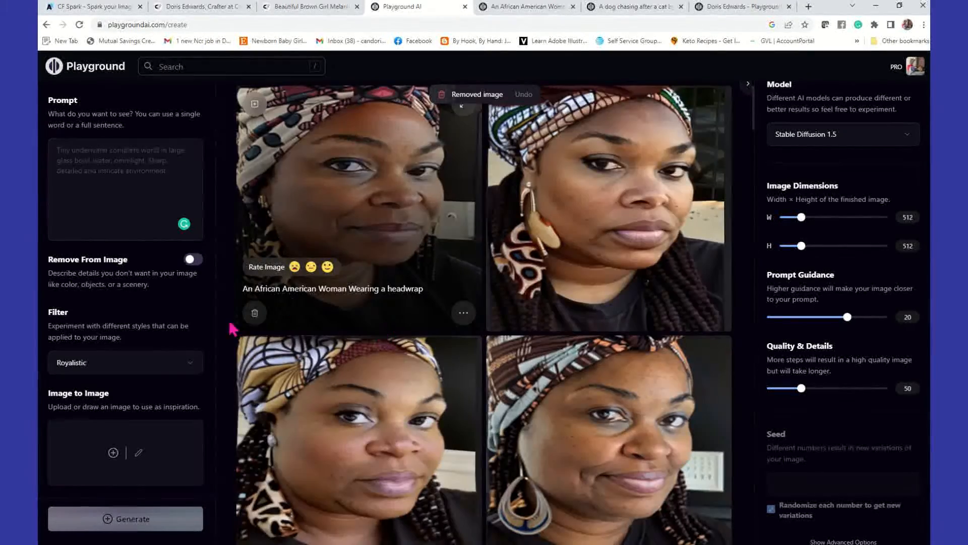
pyautogui.click(256, 316)
pyautogui.click(256, 316)
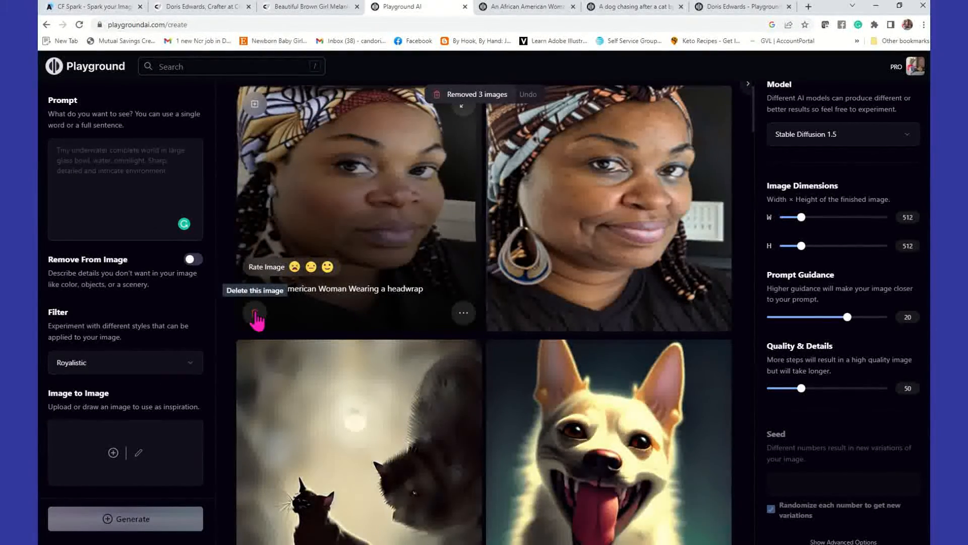
pyautogui.click(255, 316)
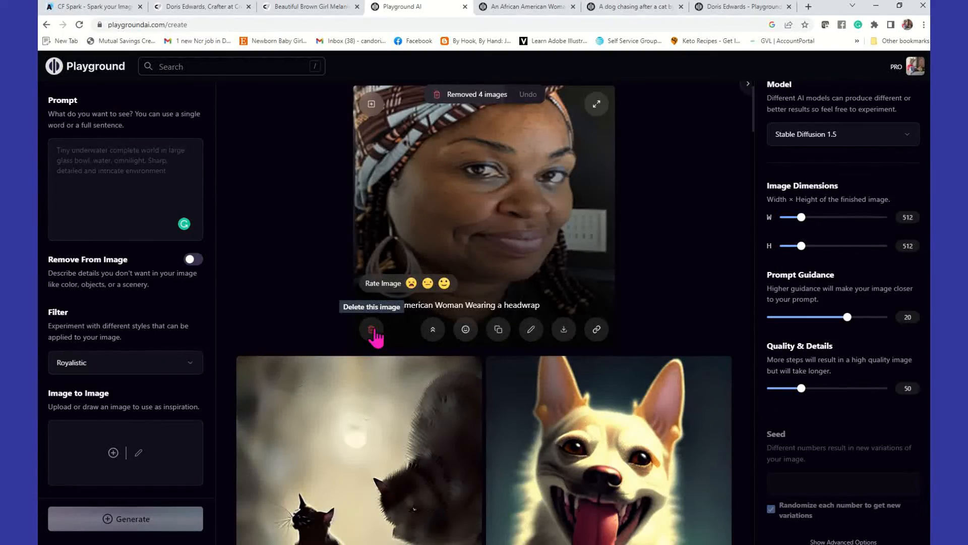
pyautogui.click(371, 331)
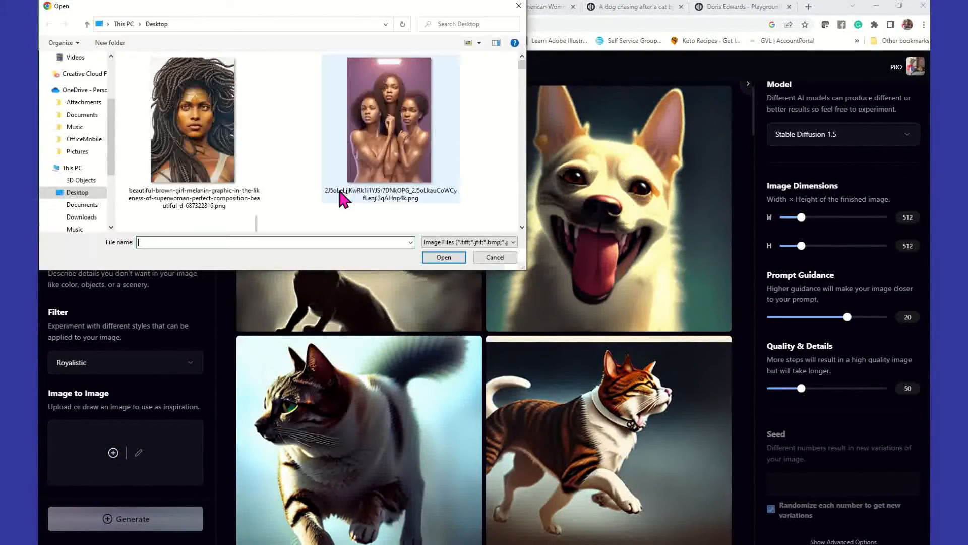
pyautogui.click(522, 228)
pyautogui.click(522, 227)
pyautogui.click(522, 227)
pyautogui.click(522, 227)
pyautogui.click(522, 228)
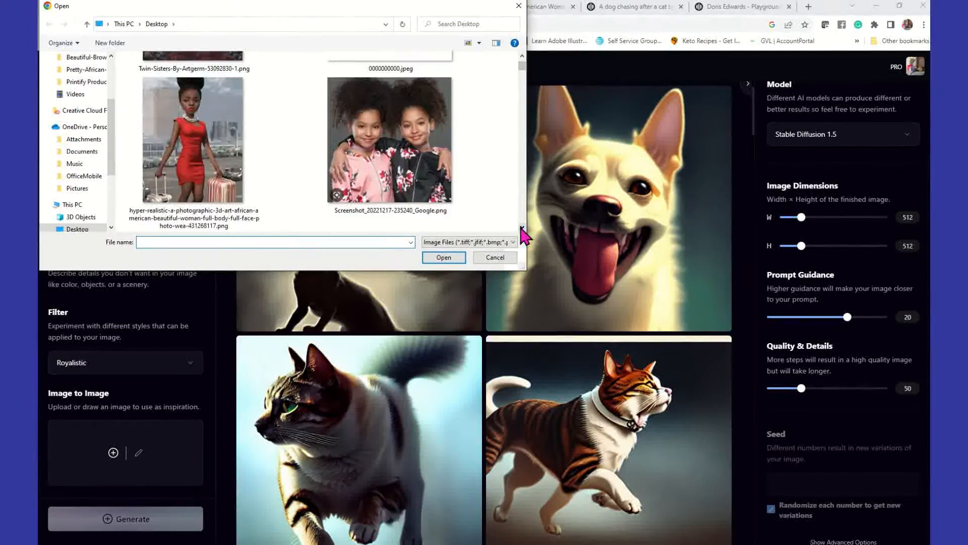
pyautogui.click(522, 228)
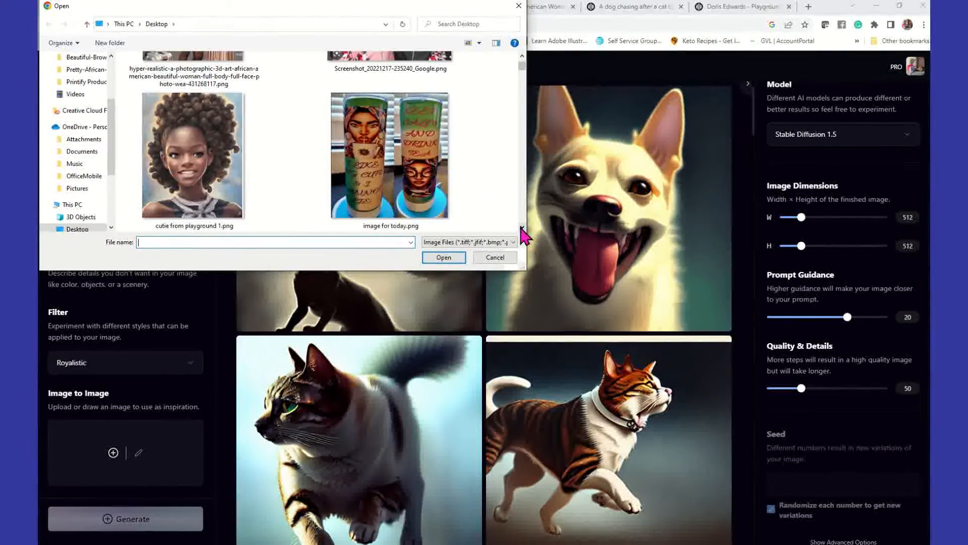
pyautogui.click(522, 227)
pyautogui.click(388, 151)
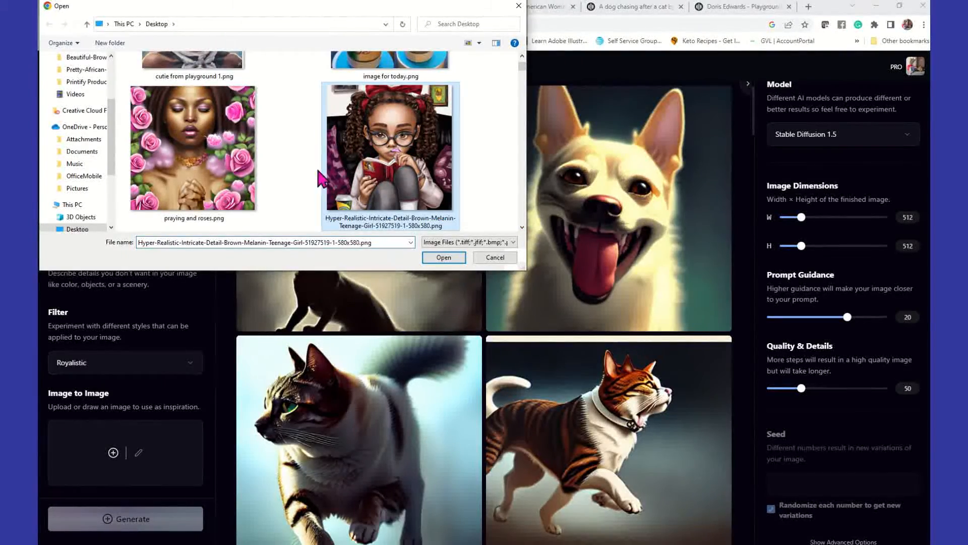
pyautogui.click(443, 257)
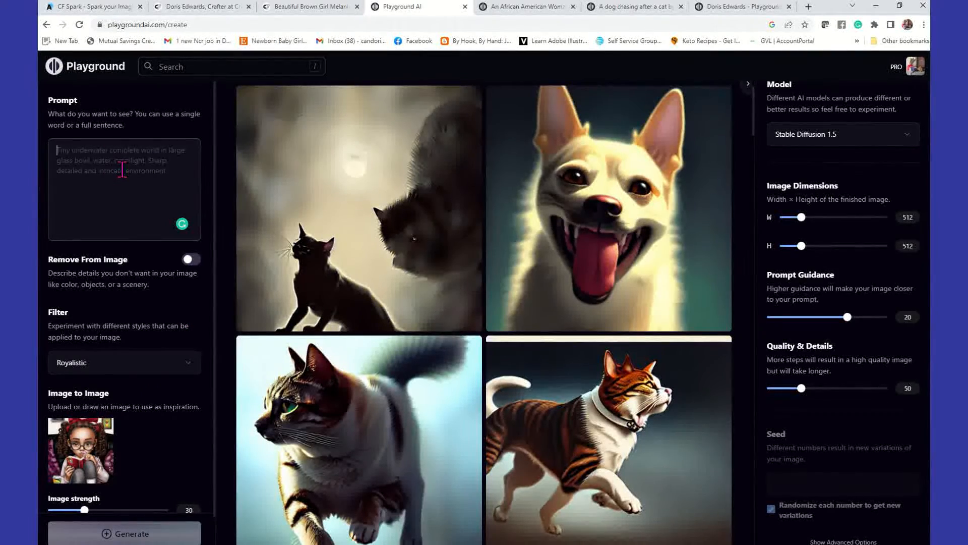
# Enter the prompt "A cute little african american girl with ponytails" for the uploaded reference image
pyautogui.write('A')
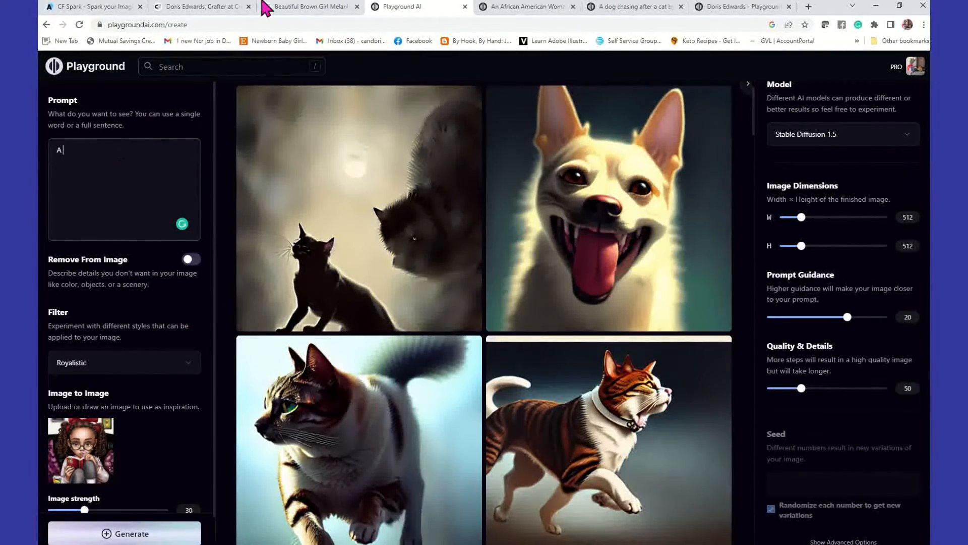
pyautogui.write(' cute little african american')
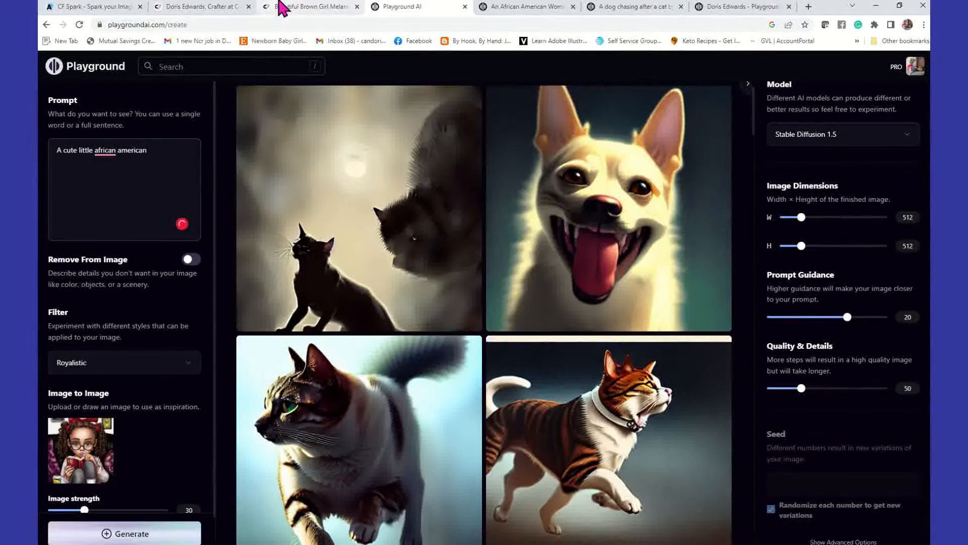
pyautogui.write('h ponytails')
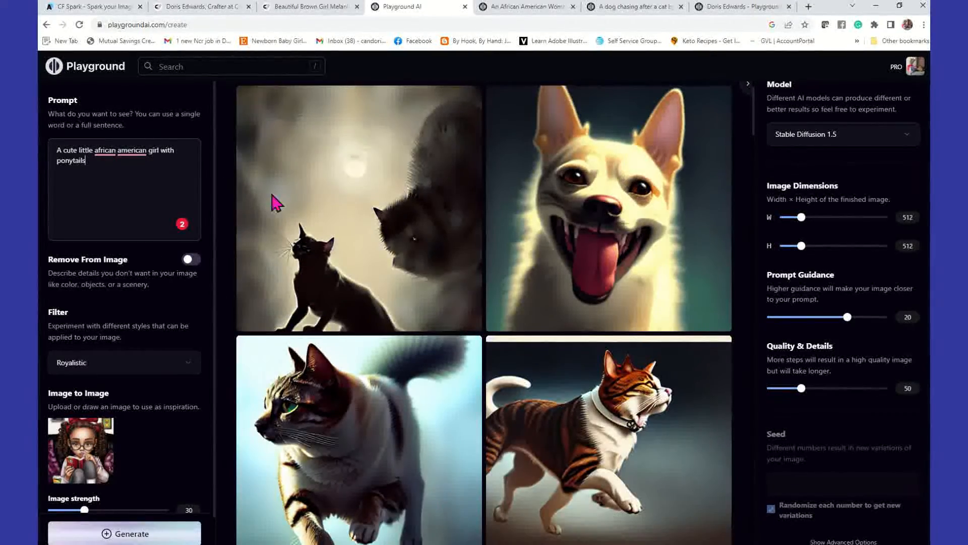
# Set the filter to None and the image strength to 50, and generate four images
pyautogui.click(135, 368)
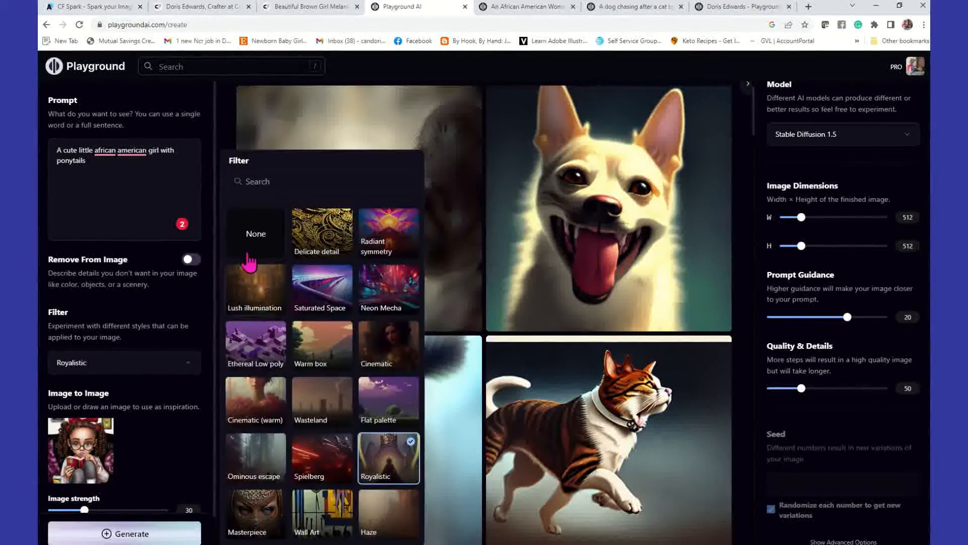
pyautogui.click(272, 232)
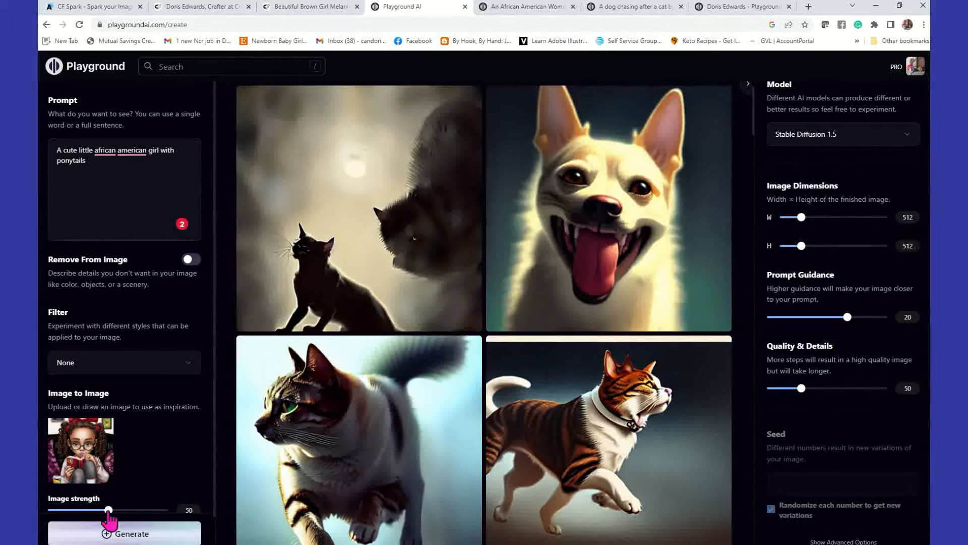
pyautogui.scroll(-2, 120, 465)
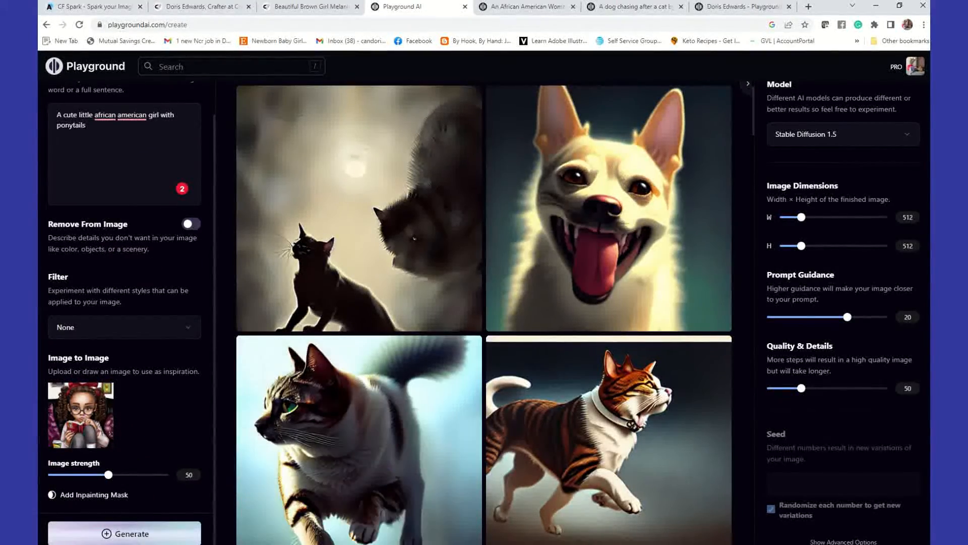
pyautogui.scroll(-4, 755, 341)
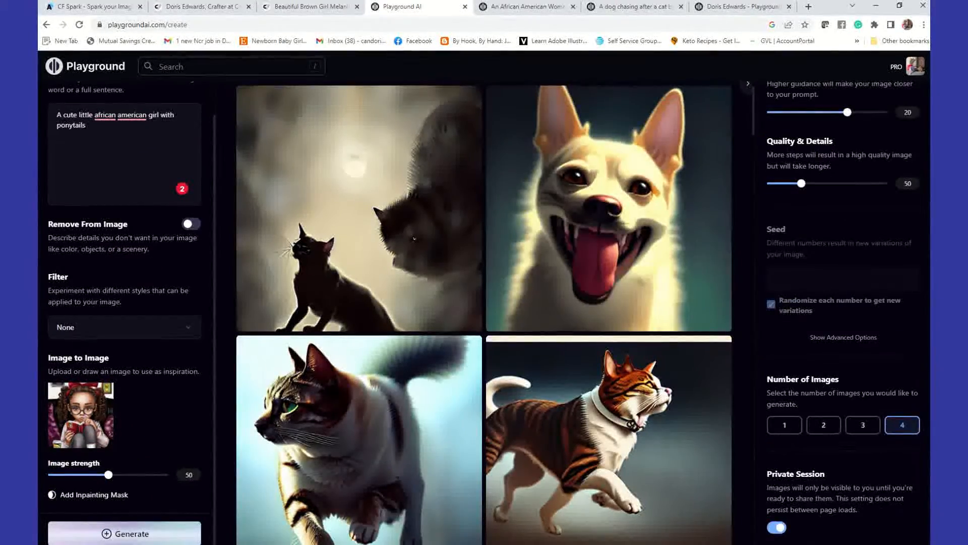
pyautogui.click(150, 537)
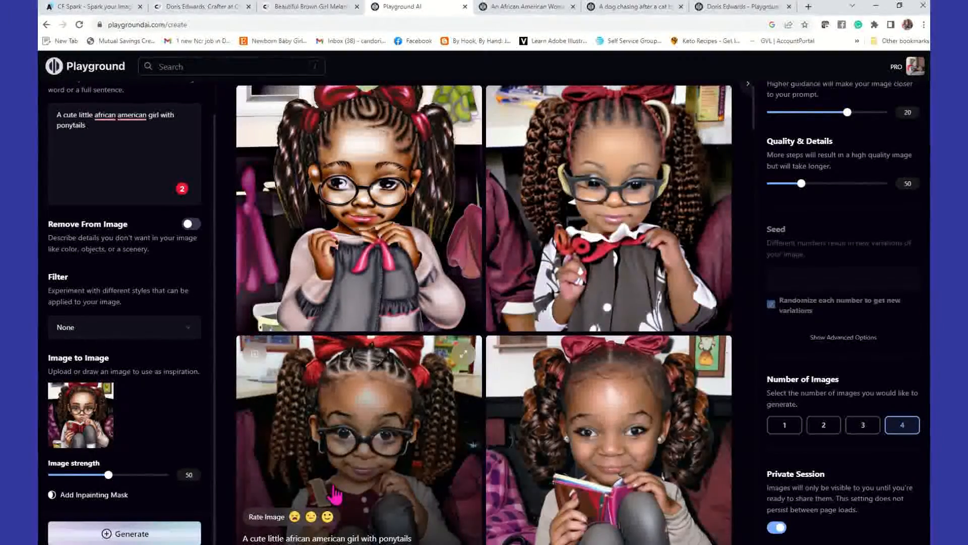
# Generate four more images of the girl with the Cinematic filter
pyautogui.click(75, 333)
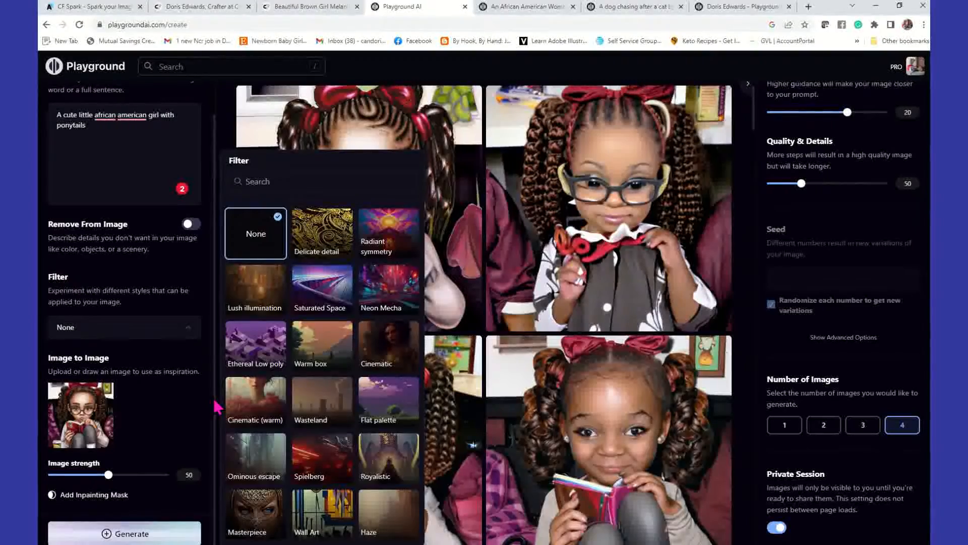
pyautogui.click(382, 359)
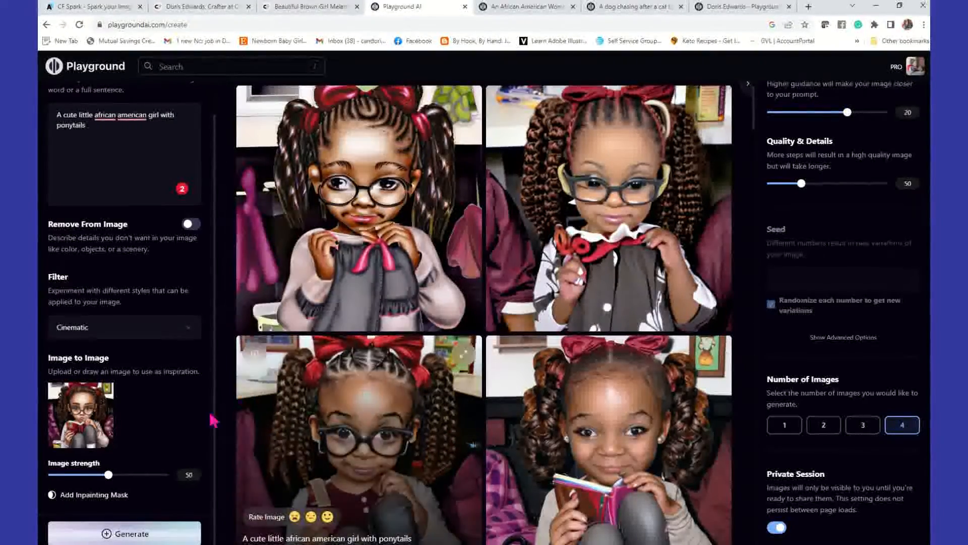
pyautogui.click(137, 533)
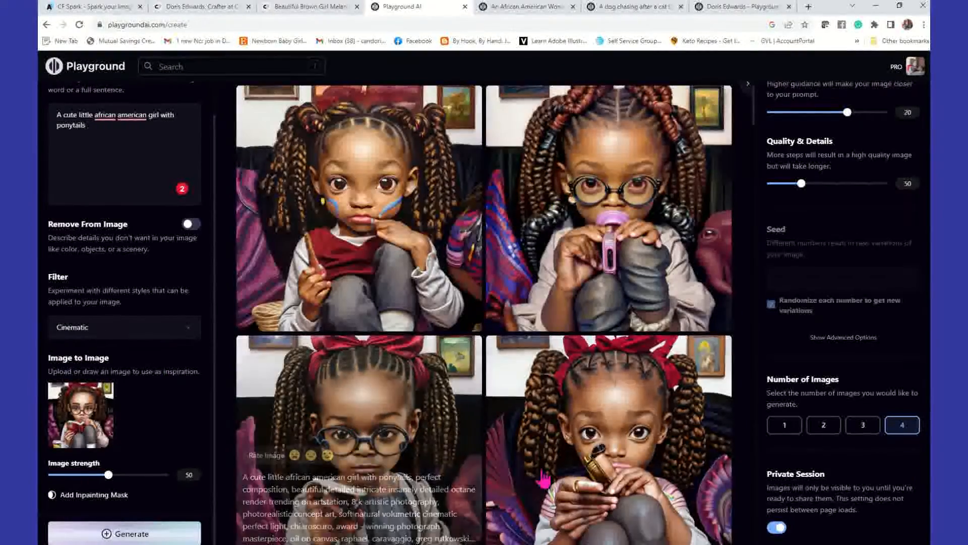
# Switch the filter to Lush illumination and generate another set of four images
pyautogui.click(107, 333)
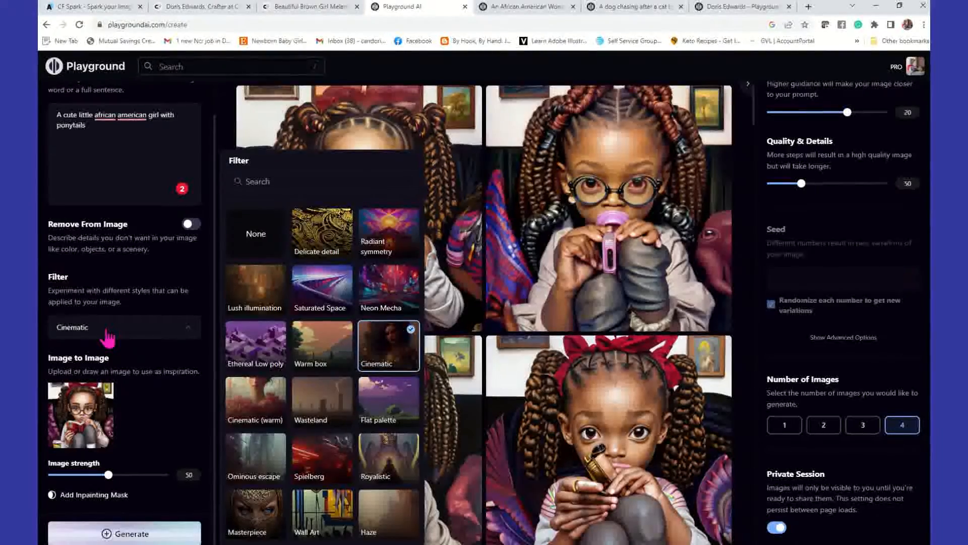
pyautogui.click(253, 303)
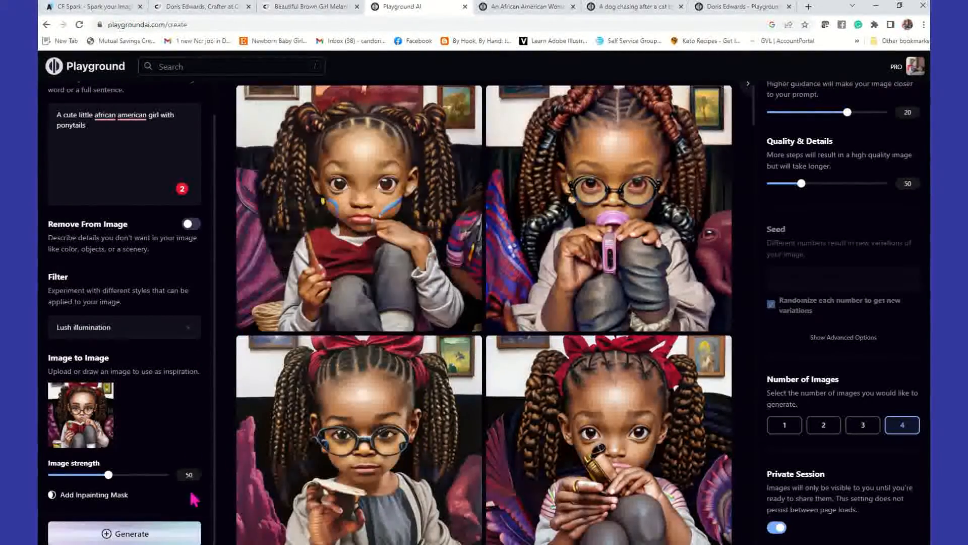
pyautogui.click(147, 536)
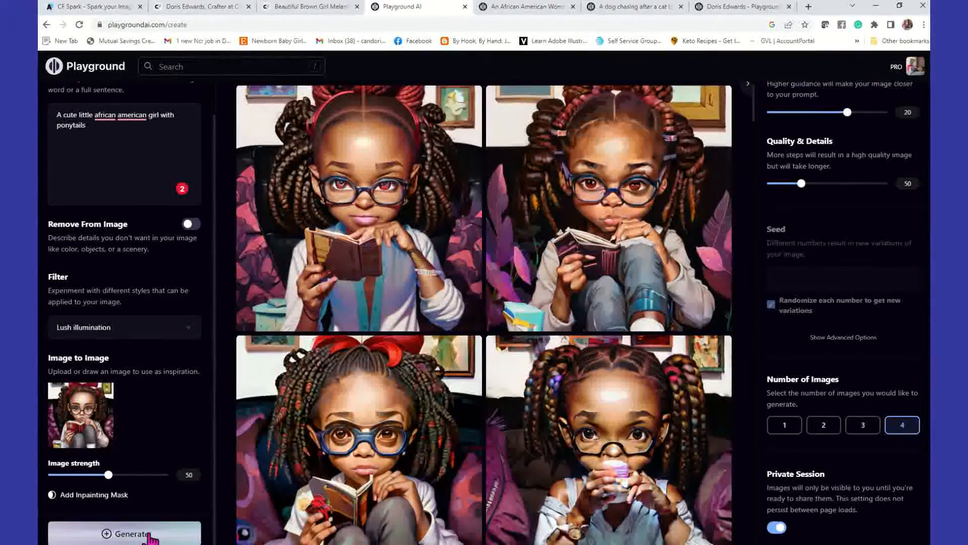
# Preview the upscaled and the face-restored version of the first Lush illumination portrait, closing each result without downloading
pyautogui.moveTo(397, 185)
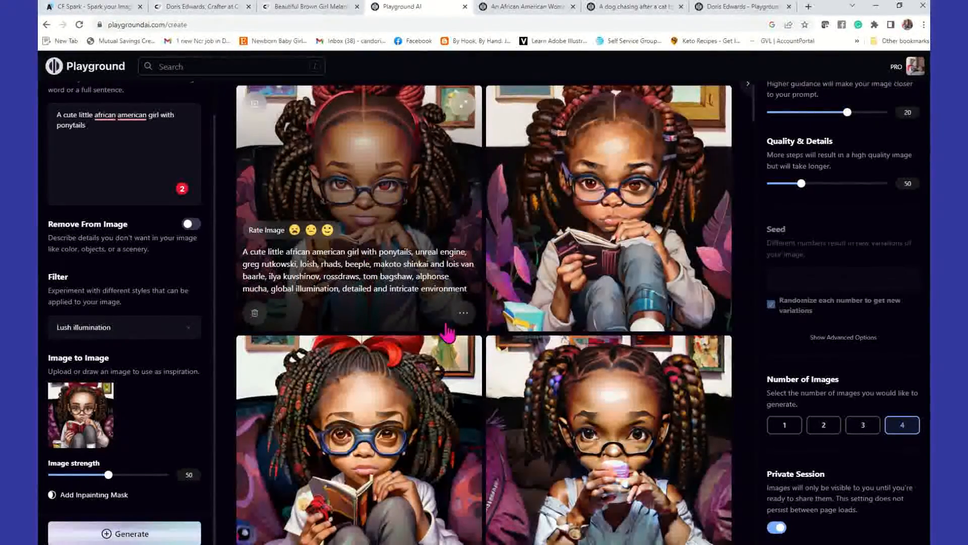
pyautogui.click(463, 313)
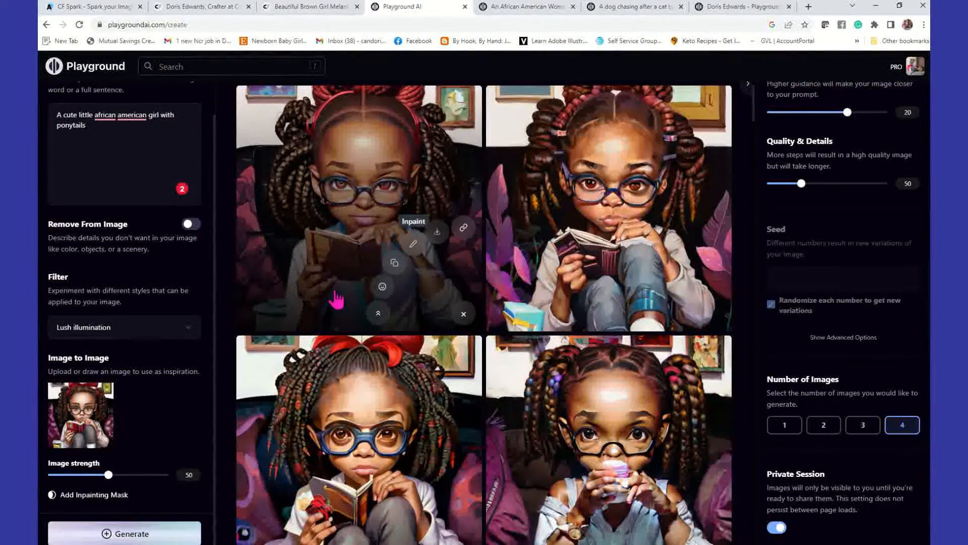
pyautogui.click(370, 325)
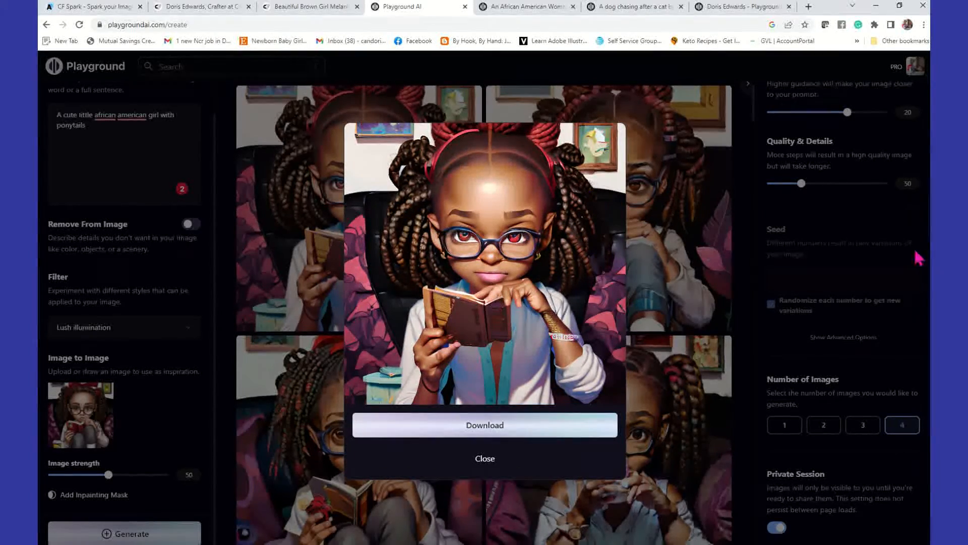
pyautogui.click(533, 459)
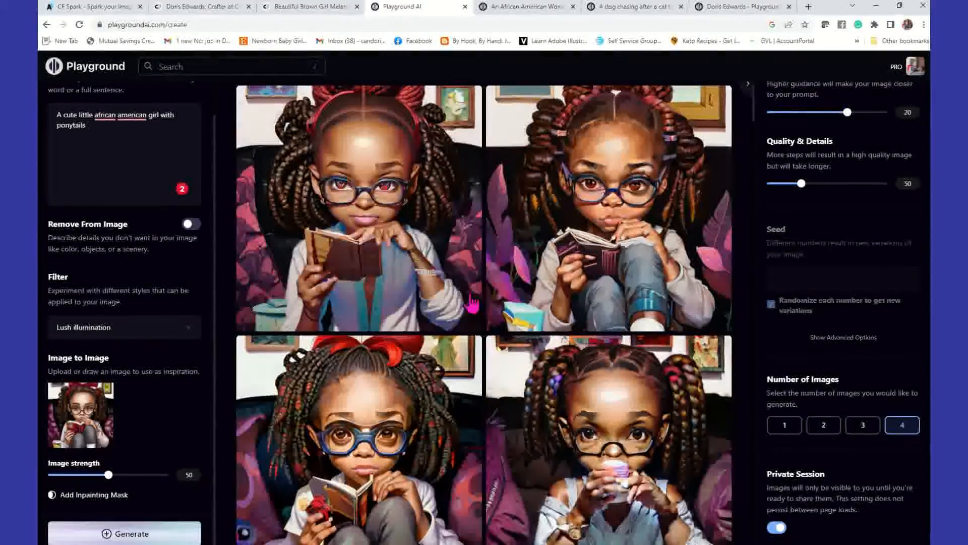
pyautogui.click(384, 296)
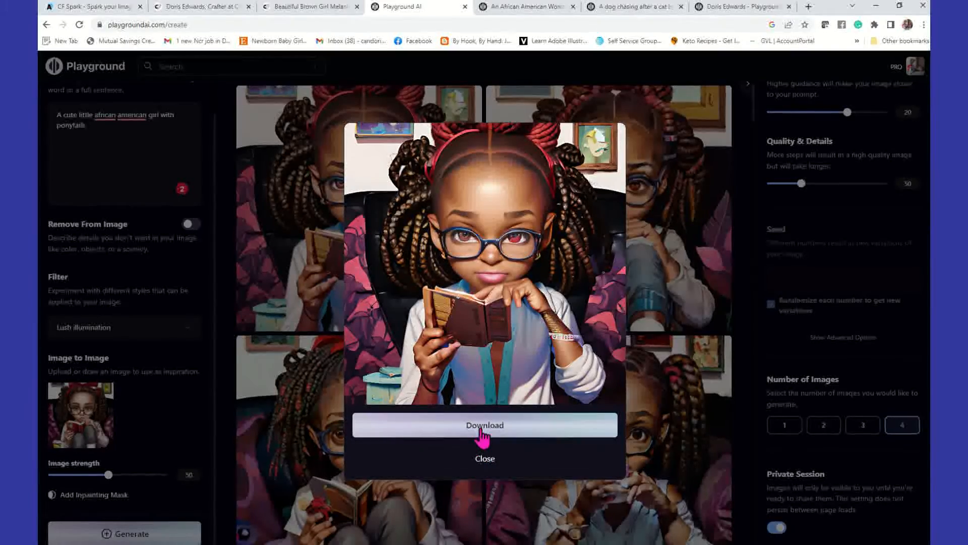
pyautogui.click(483, 460)
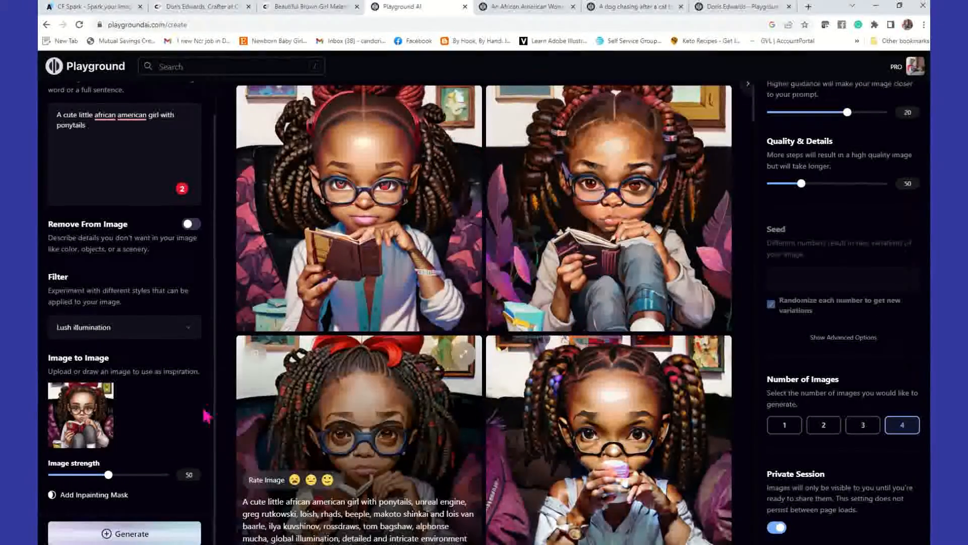
# Make the first Lush illumination portrait the Image to Image reference and generate four variations of it
pyautogui.moveTo(363, 298)
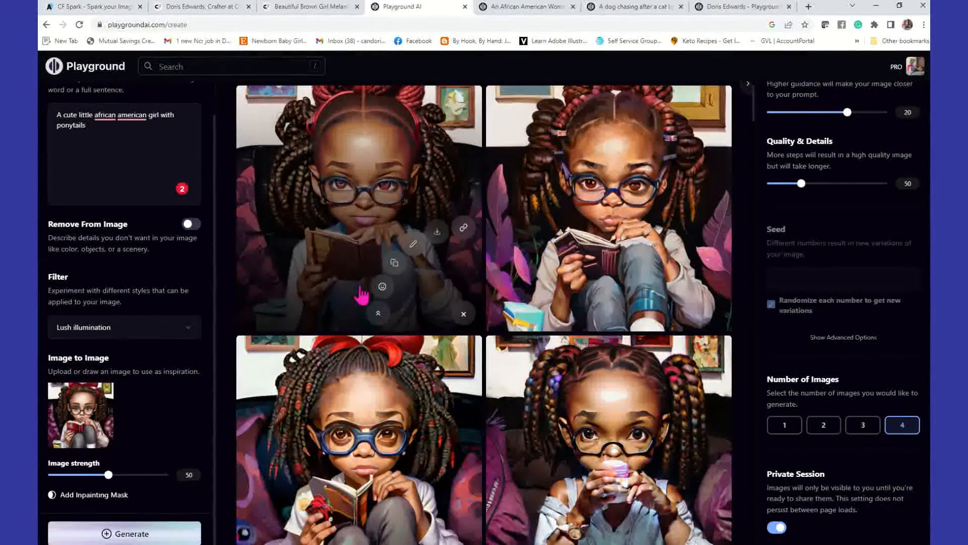
pyautogui.click(394, 270)
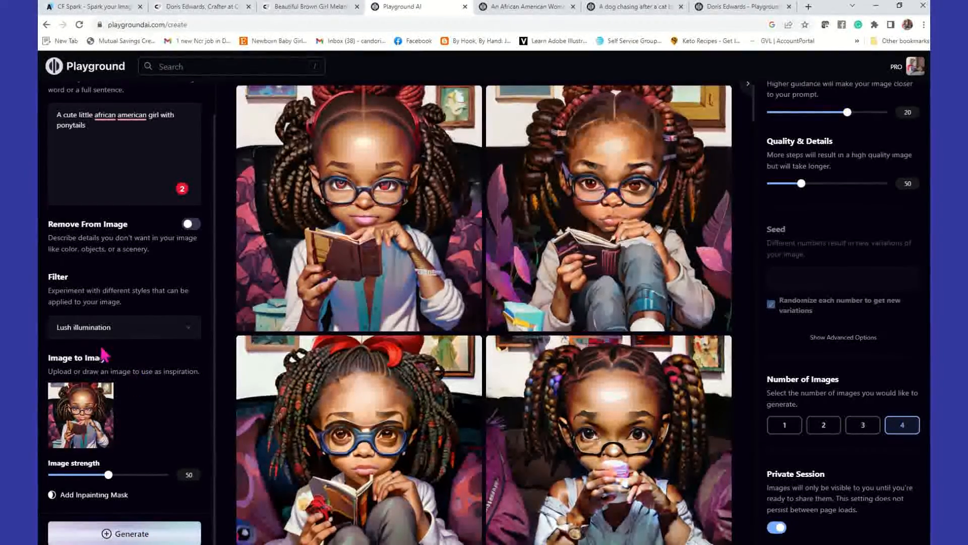
pyautogui.click(156, 536)
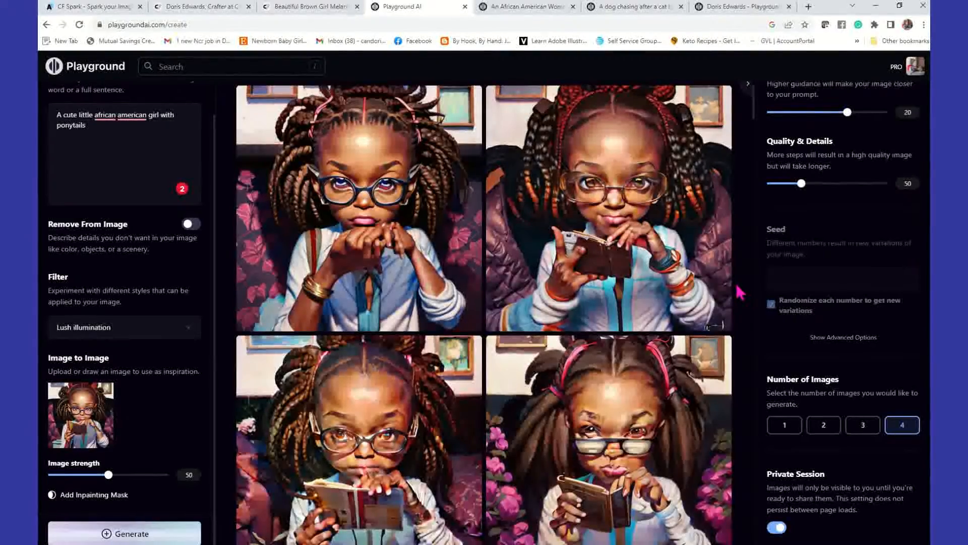
# Delete the last two new variations from the canvas and compare the remaining pair with the portrait they are based on
pyautogui.scroll(-3, 641, 454)
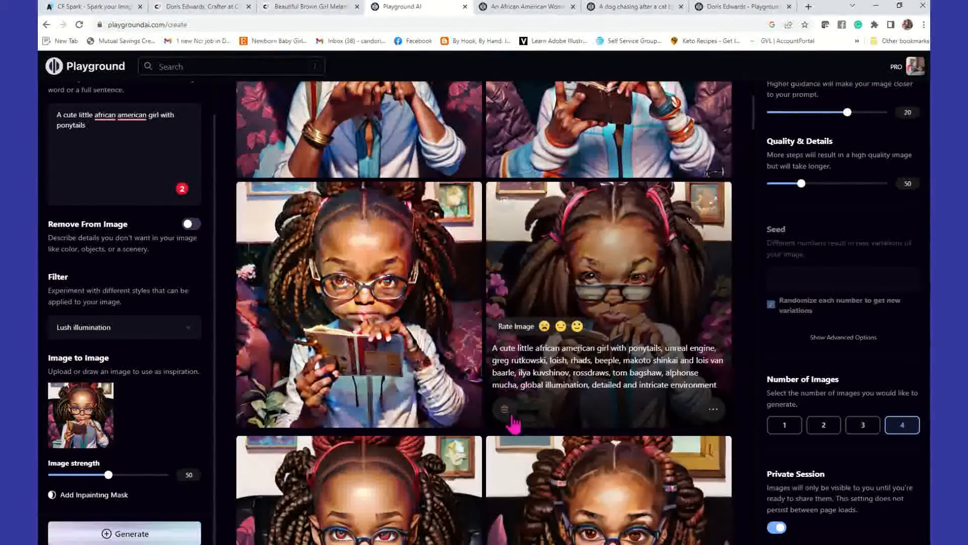
pyautogui.click(505, 410)
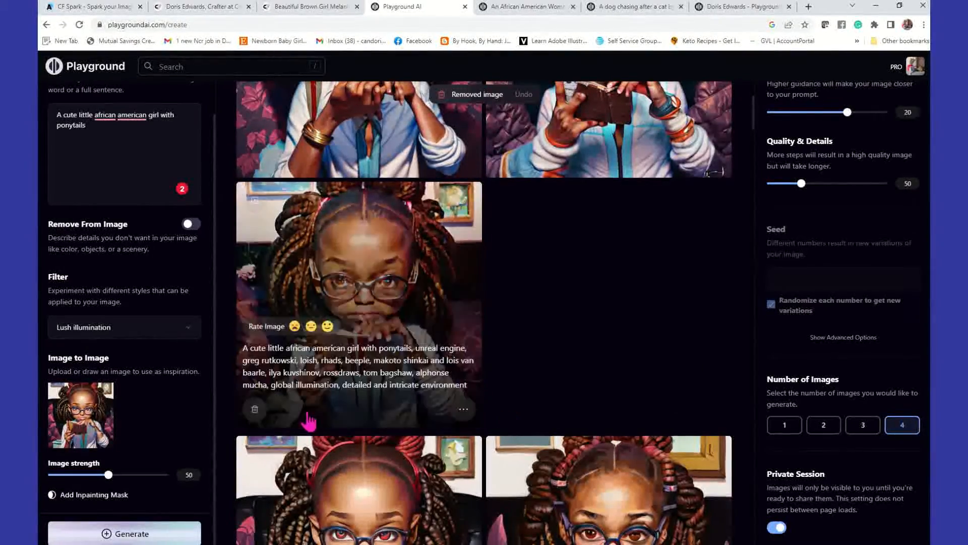
pyautogui.click(255, 409)
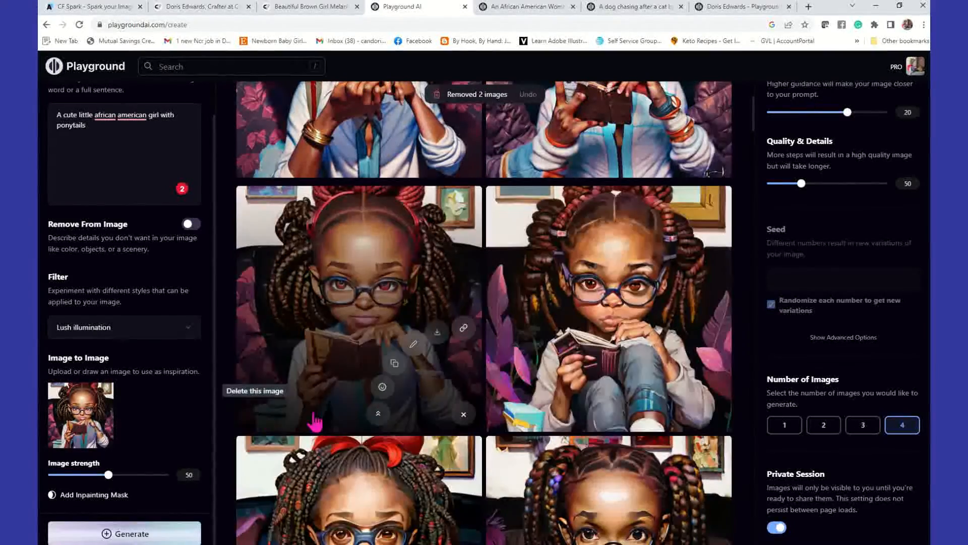
pyautogui.scroll(4, 494, 403)
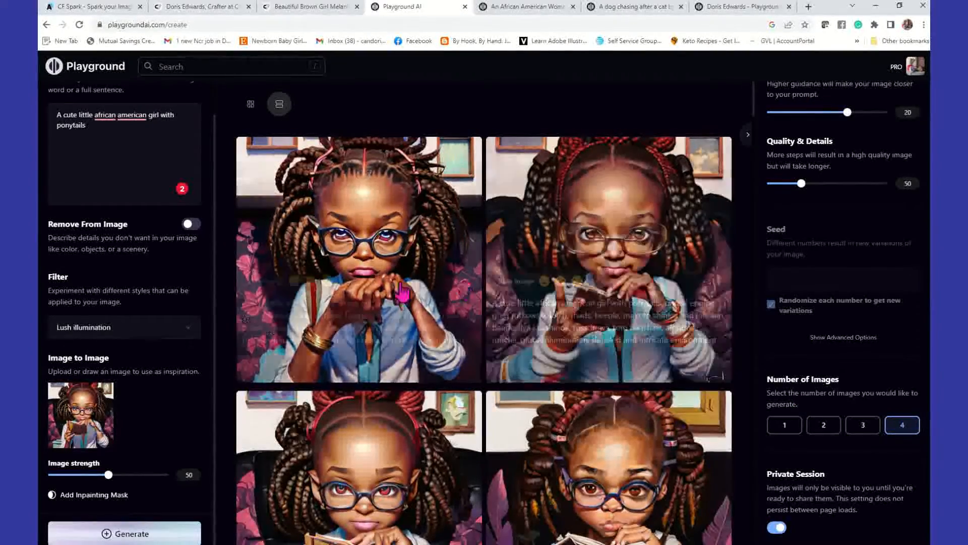
pyautogui.scroll(-1, 378, 301)
pyautogui.scroll(-3, 378, 302)
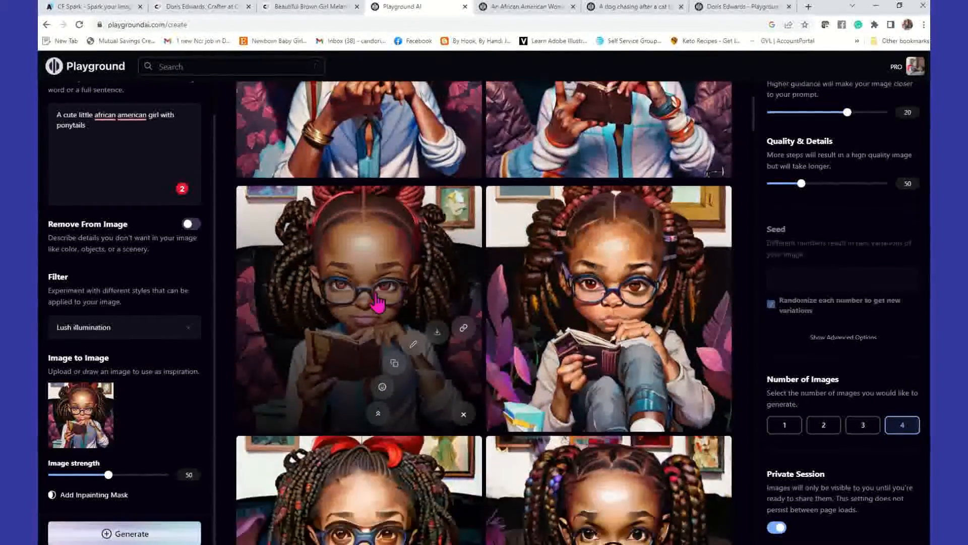
pyautogui.scroll(-3, 378, 301)
pyautogui.scroll(4, 377, 303)
pyautogui.scroll(3, 377, 302)
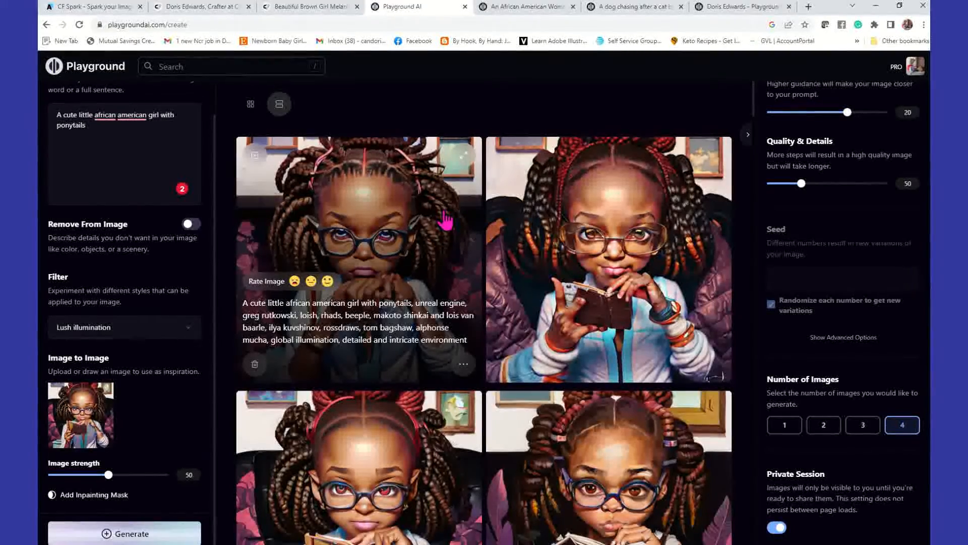
# Open the account's profile page in a new browser tab and switch to it
pyautogui.click(917, 71)
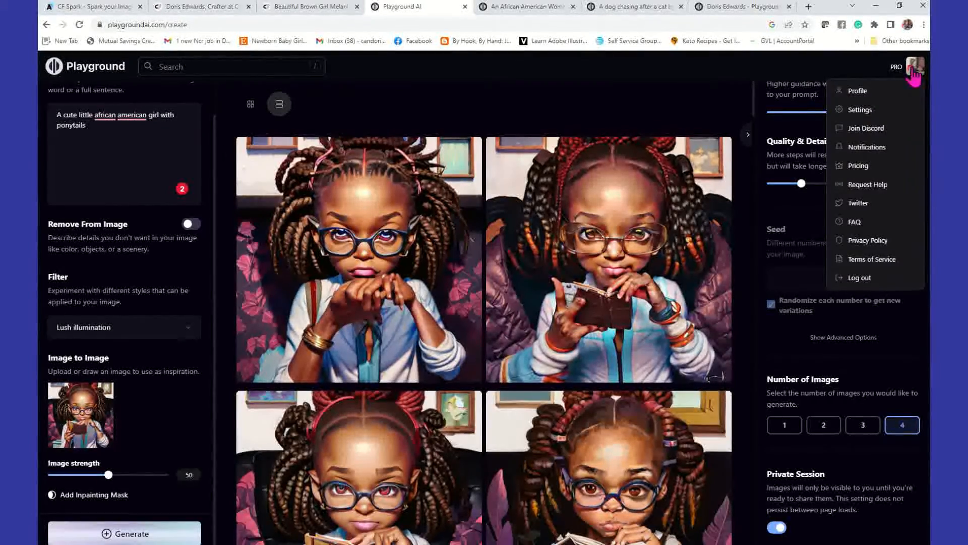
pyautogui.rightClick(867, 93)
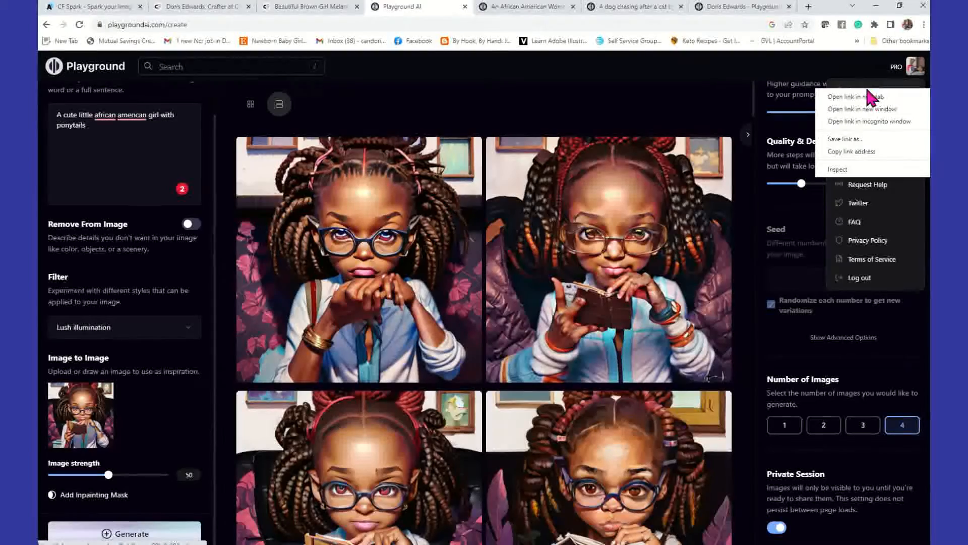
pyautogui.click(865, 95)
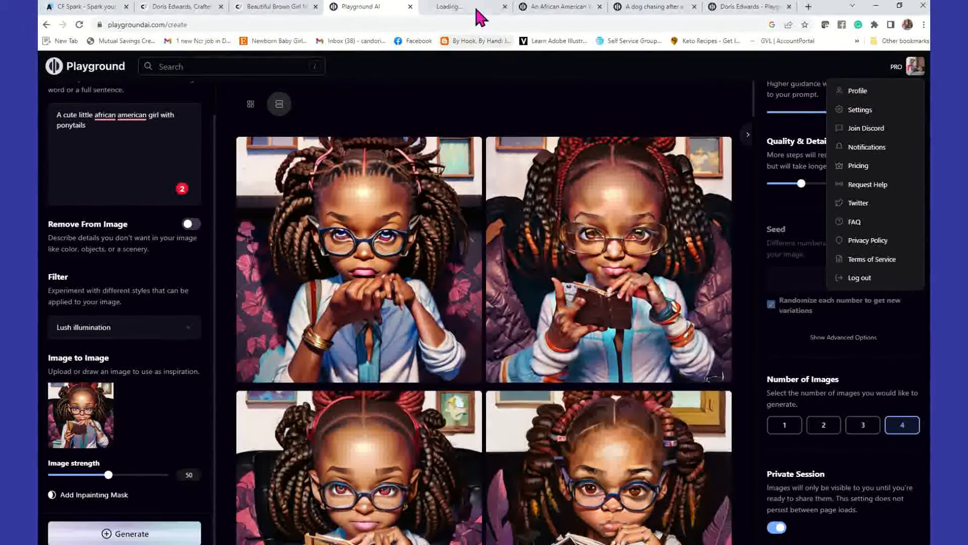
pyautogui.click(477, 10)
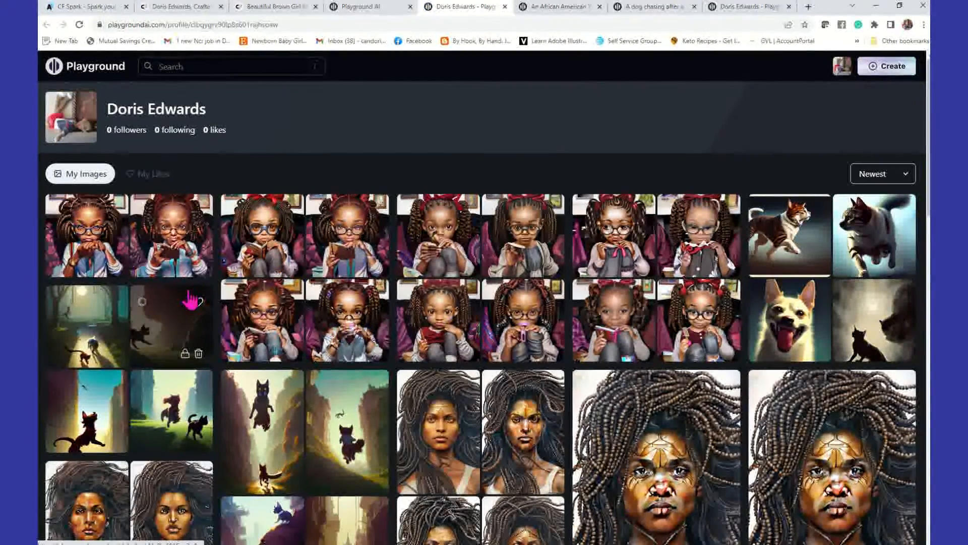
# Open the first image of the girl with glasses in the profile and copy its full prompt text
pyautogui.click(96, 234)
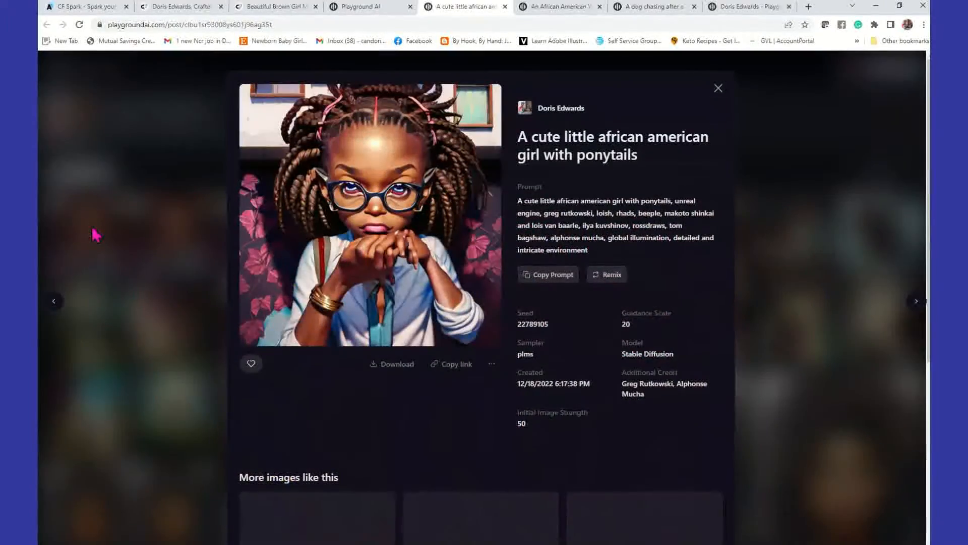
pyautogui.moveTo(589, 249); pyautogui.dragTo(518, 201)
pyautogui.rightClick(540, 203)
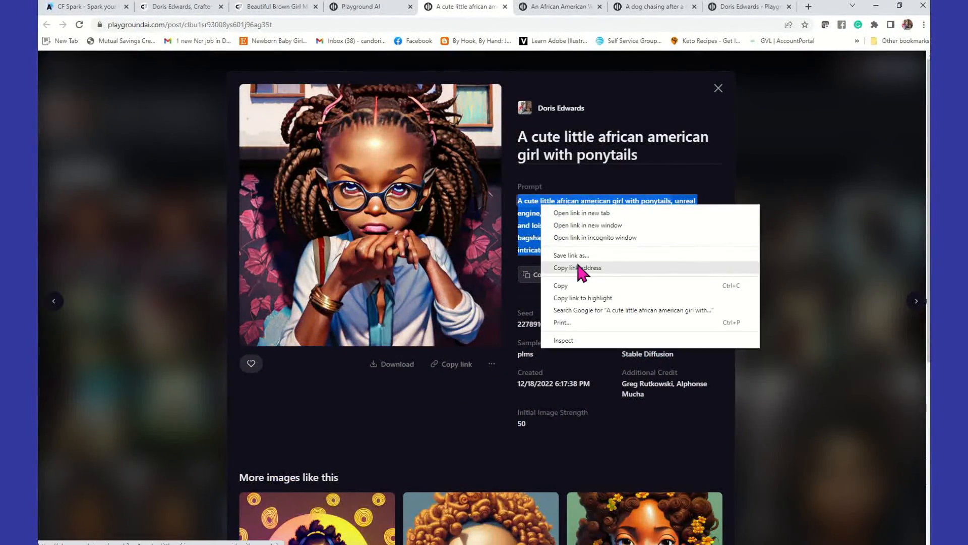
pyautogui.click(570, 287)
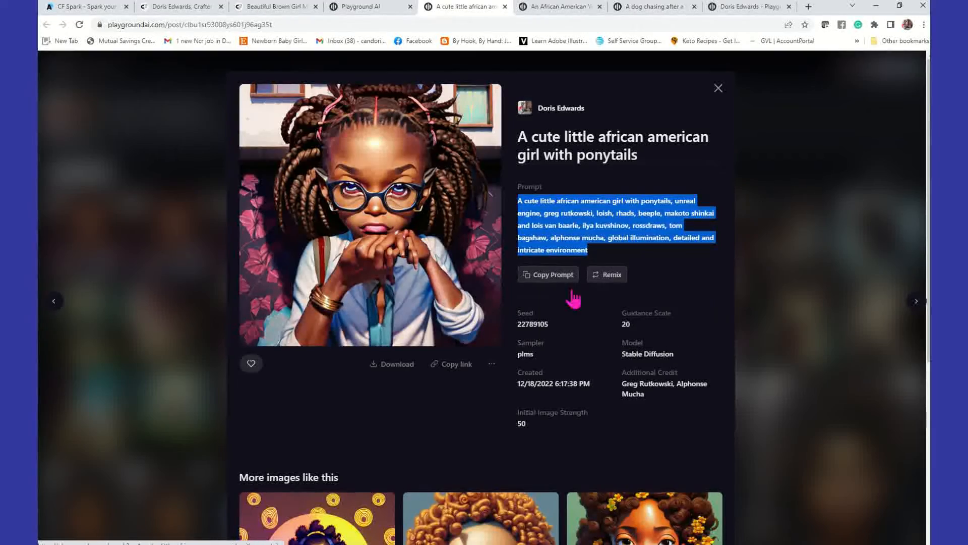
# Switch to CF Spark Art, generate images from the copied ponytails prompt, and preview the girl with balloons without publishing
pyautogui.click(97, 8)
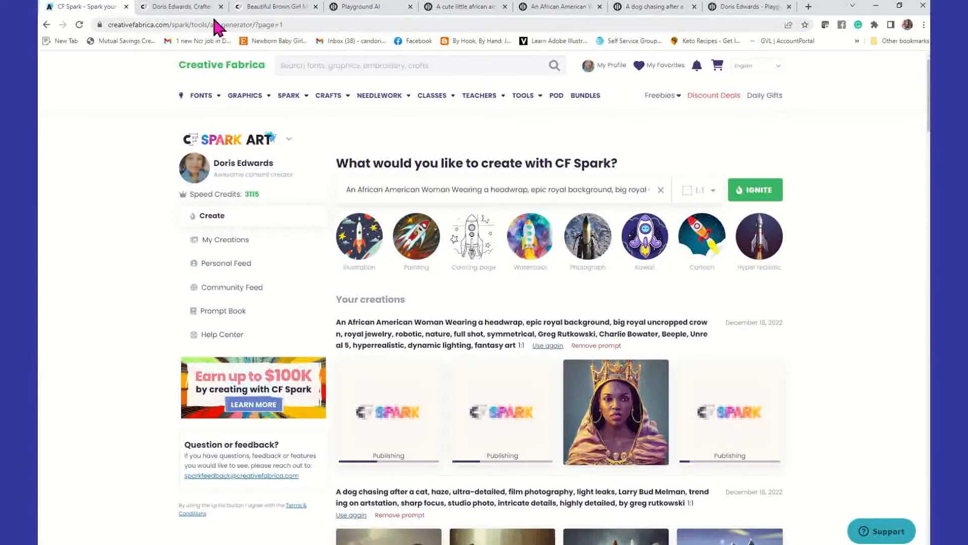
pyautogui.rightClick(440, 190)
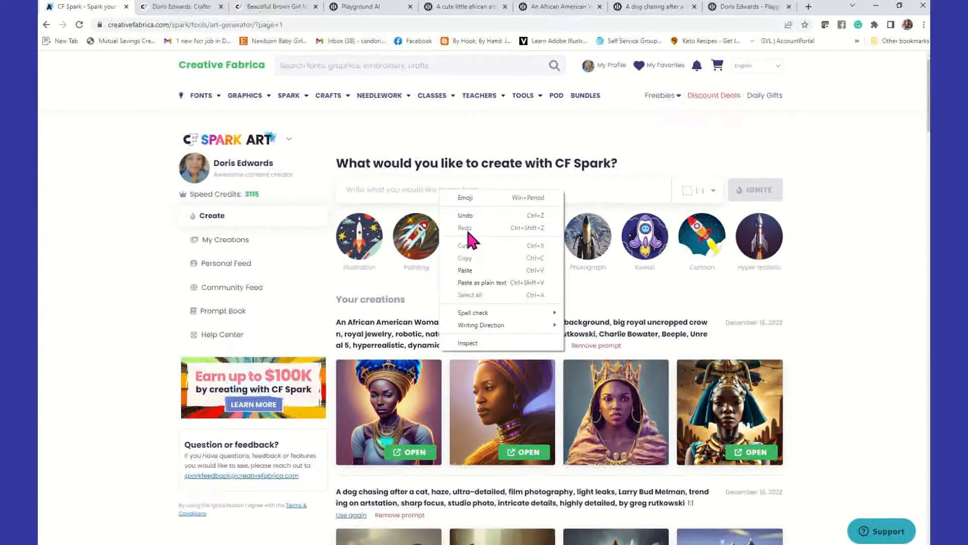
pyautogui.click(465, 270)
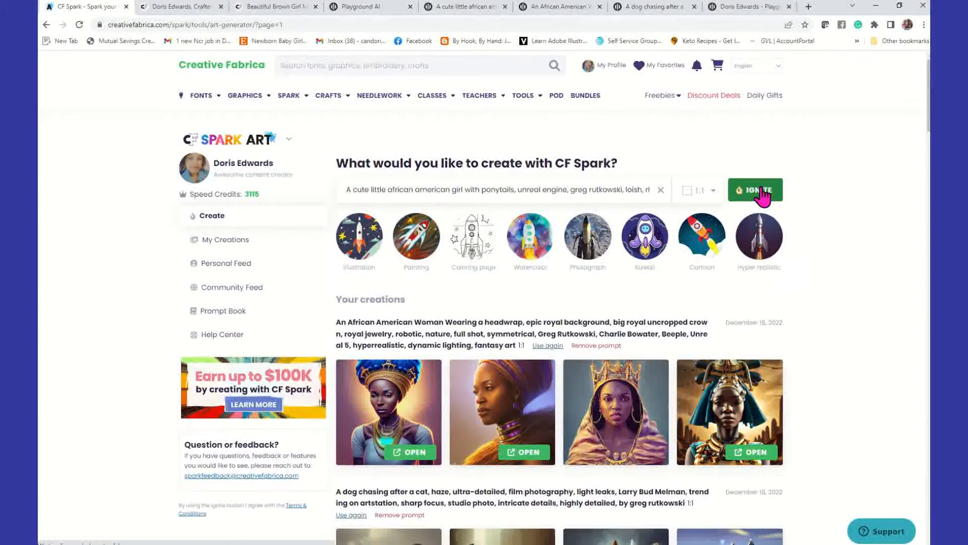
pyautogui.click(762, 195)
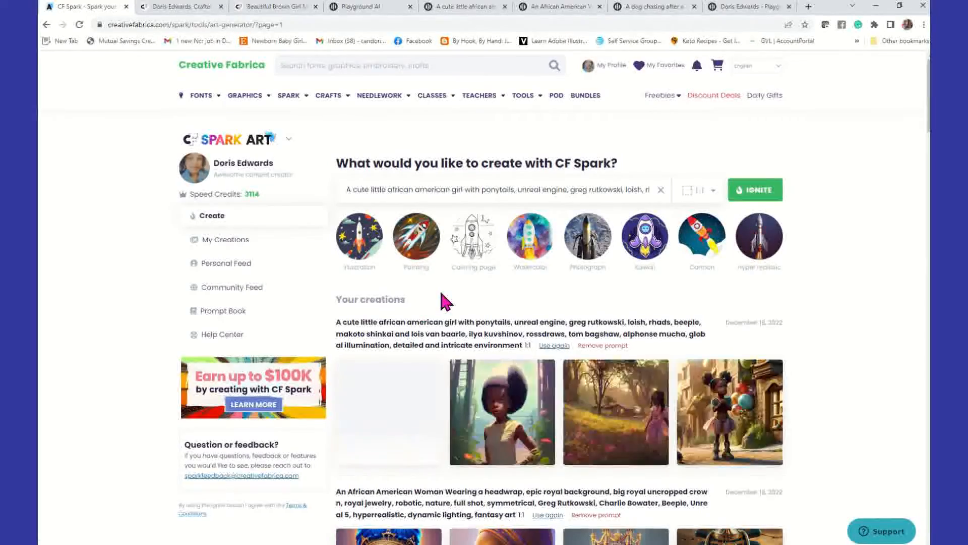
pyautogui.click(768, 375)
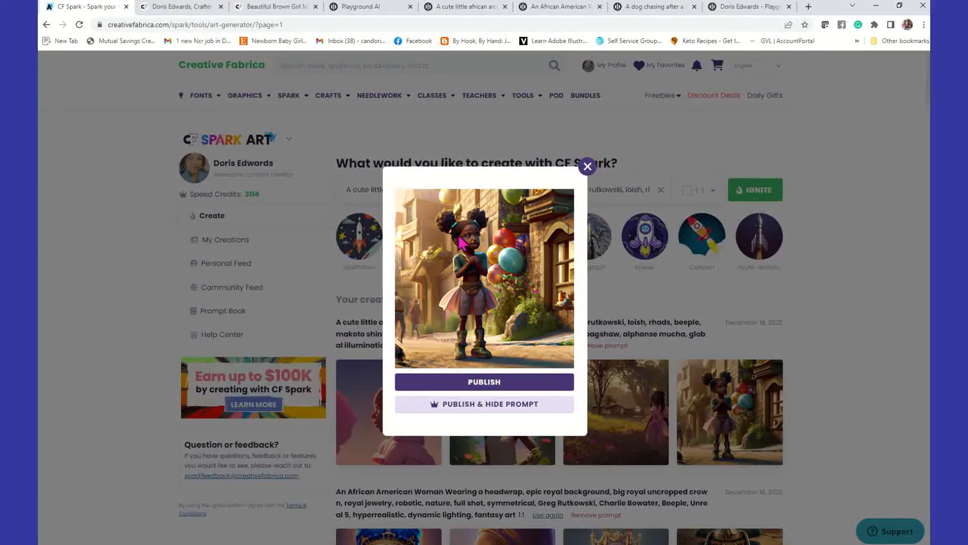
pyautogui.click(587, 166)
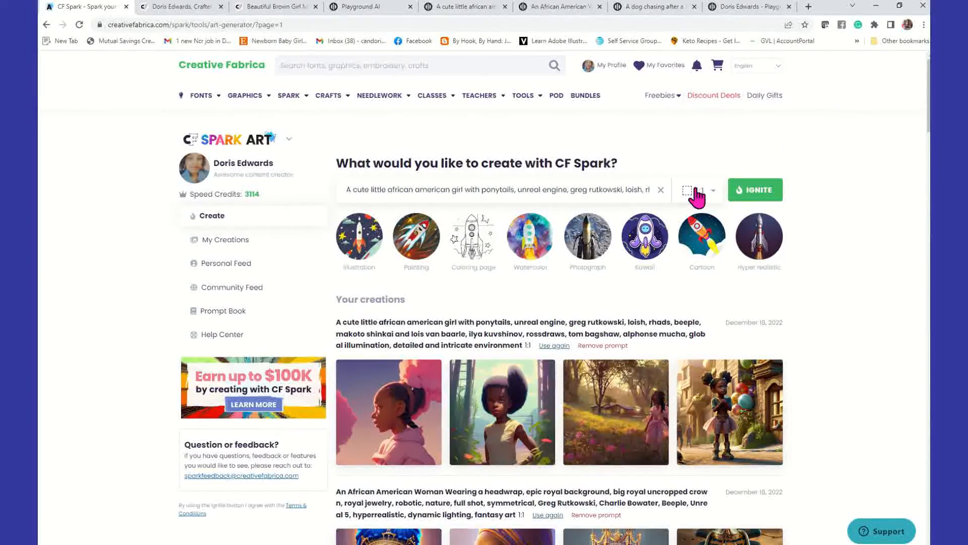
# Set the image ratio to 4:5 and generate a new set from the same ponytails prompt
pyautogui.click(713, 190)
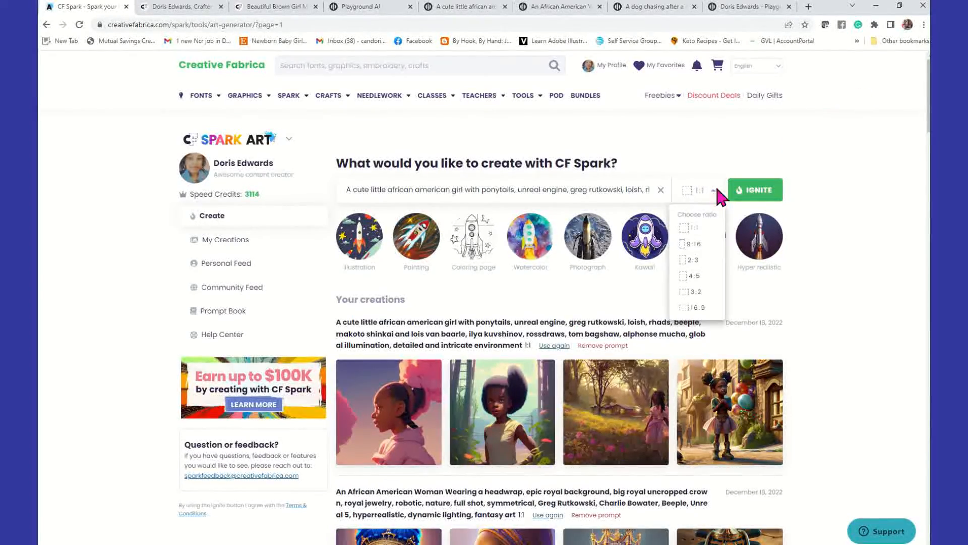
pyautogui.click(699, 276)
pyautogui.click(772, 192)
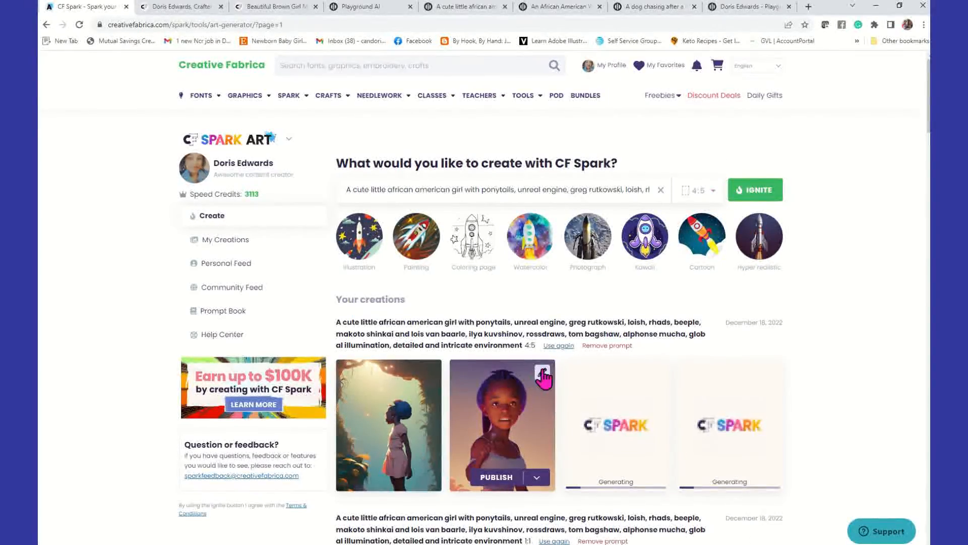
# Publish the second and fourth 4:5 images of the girl with their prompts hidden
pyautogui.click(543, 379)
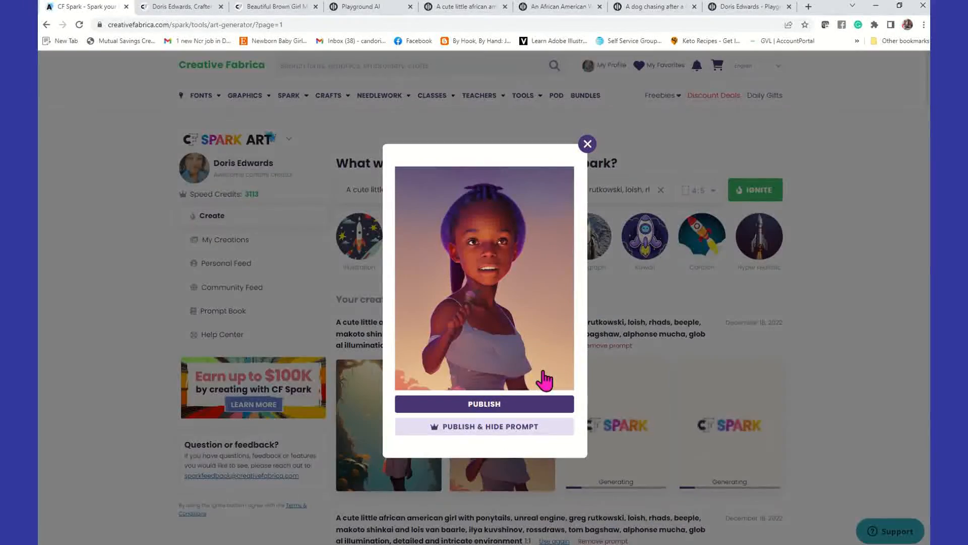
pyautogui.click(518, 429)
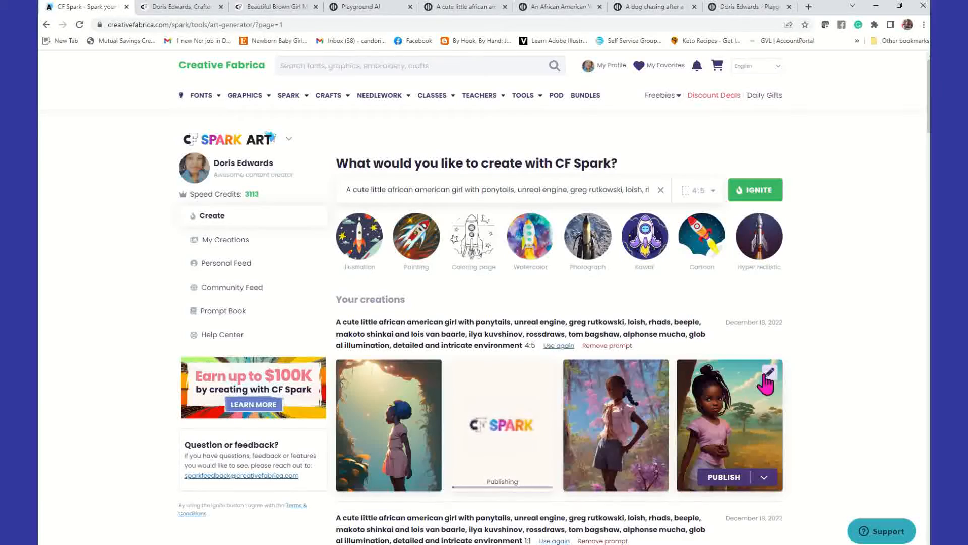
pyautogui.click(758, 377)
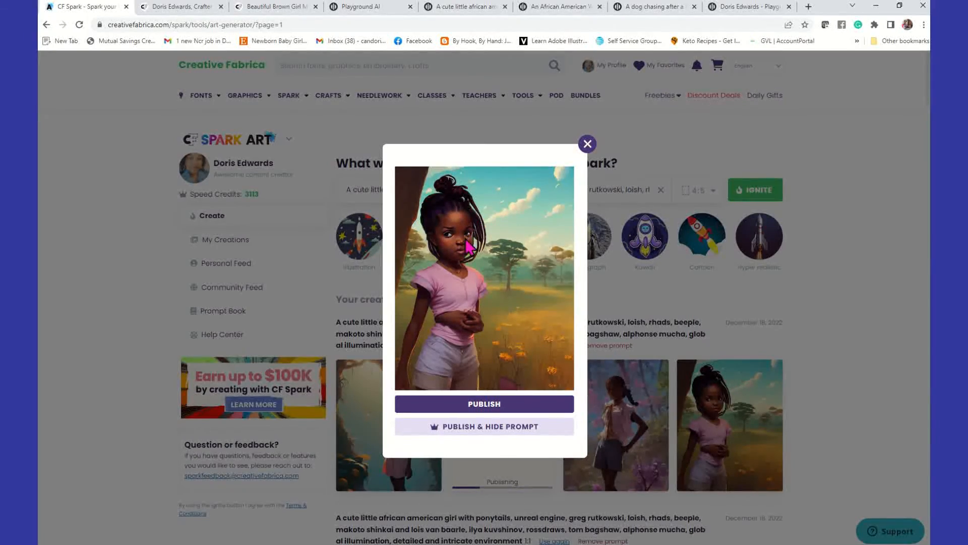
pyautogui.click(471, 426)
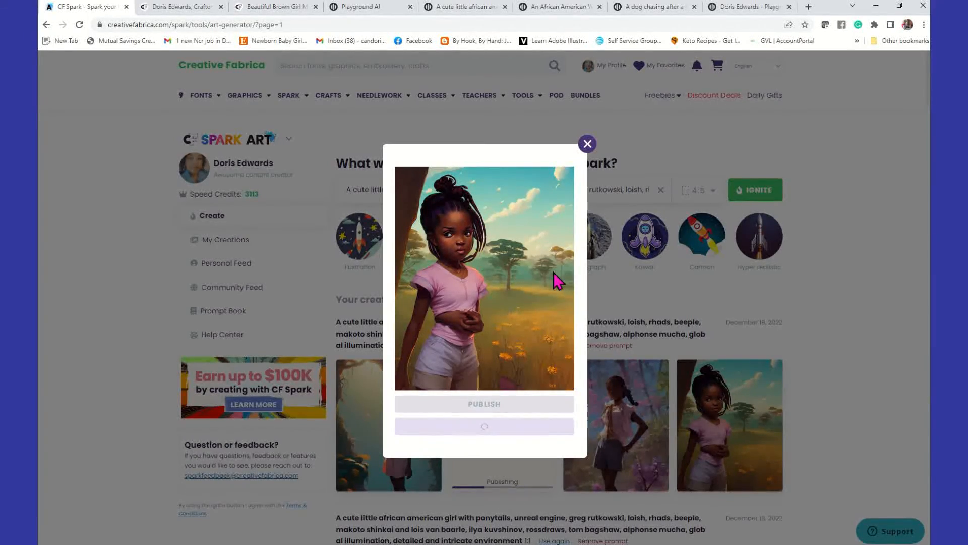